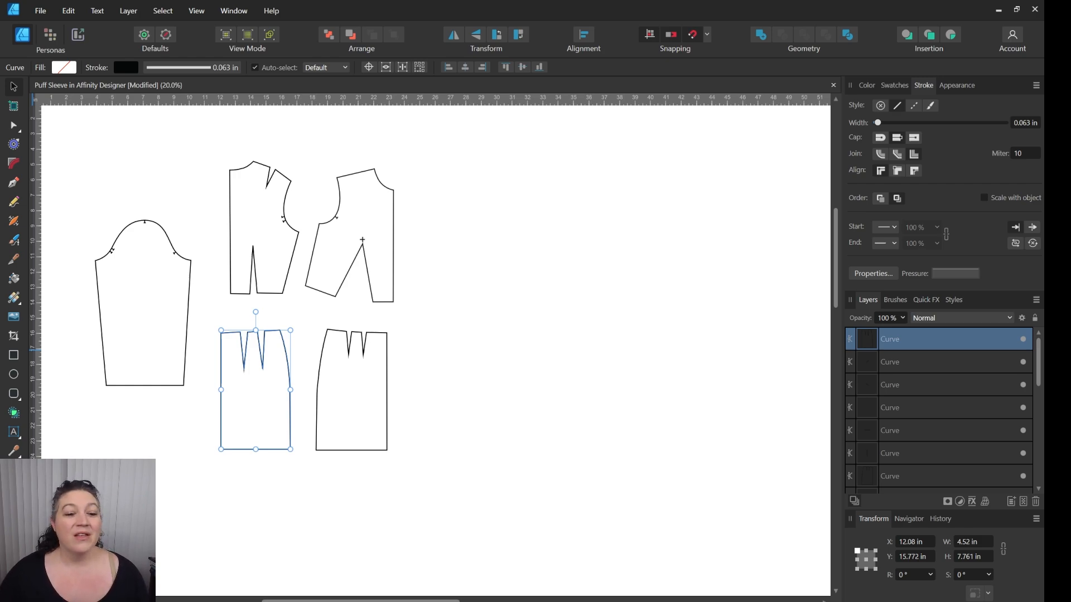
Step: Duplicate the full sleeve pattern with its notches into the empty canvas area beyond the bodice and skirt pieces
left_click(214, 245)
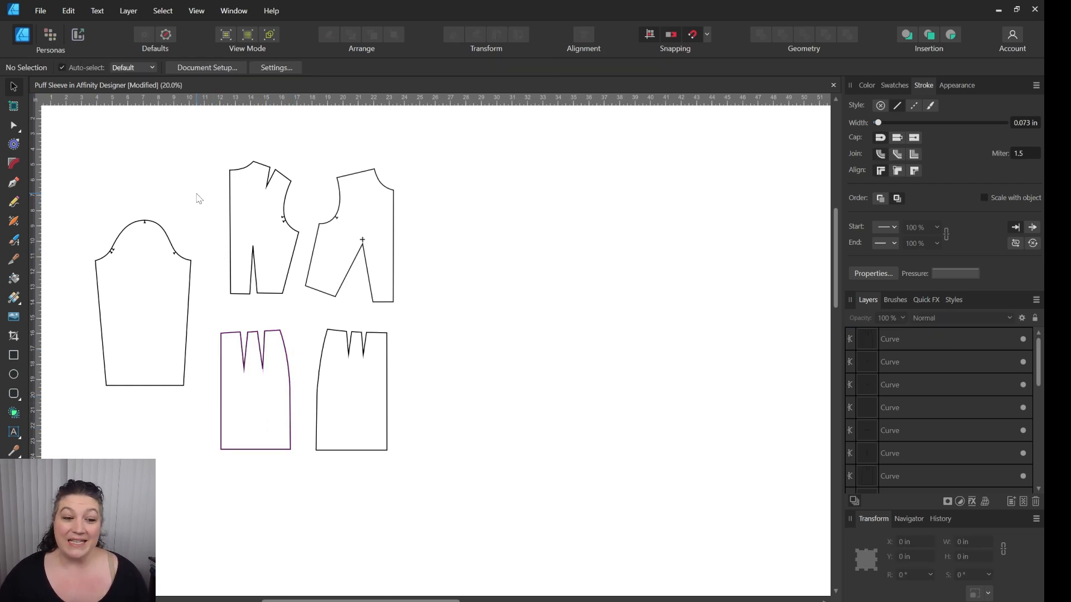
left_click_drag(196, 194, 78, 402)
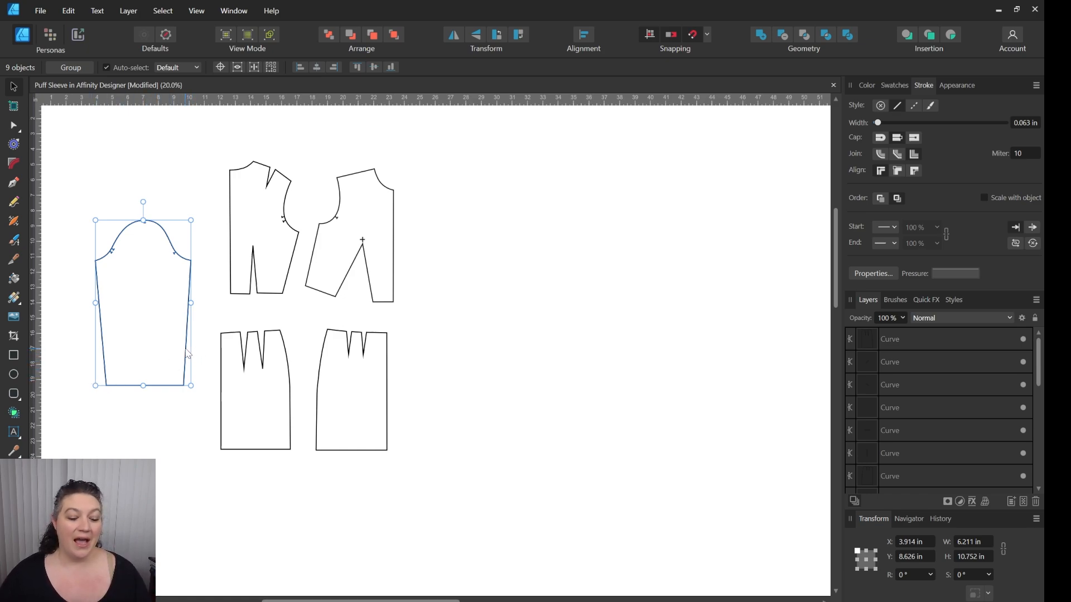
left_click_drag(187, 354, 728, 350)
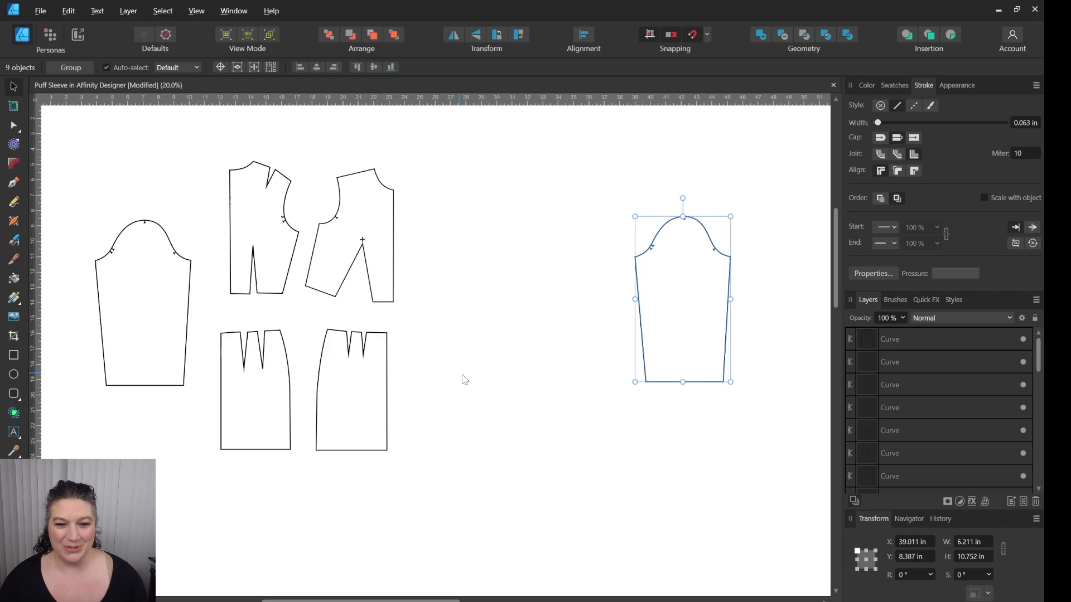
left_click_drag(462, 374, 166, 394)
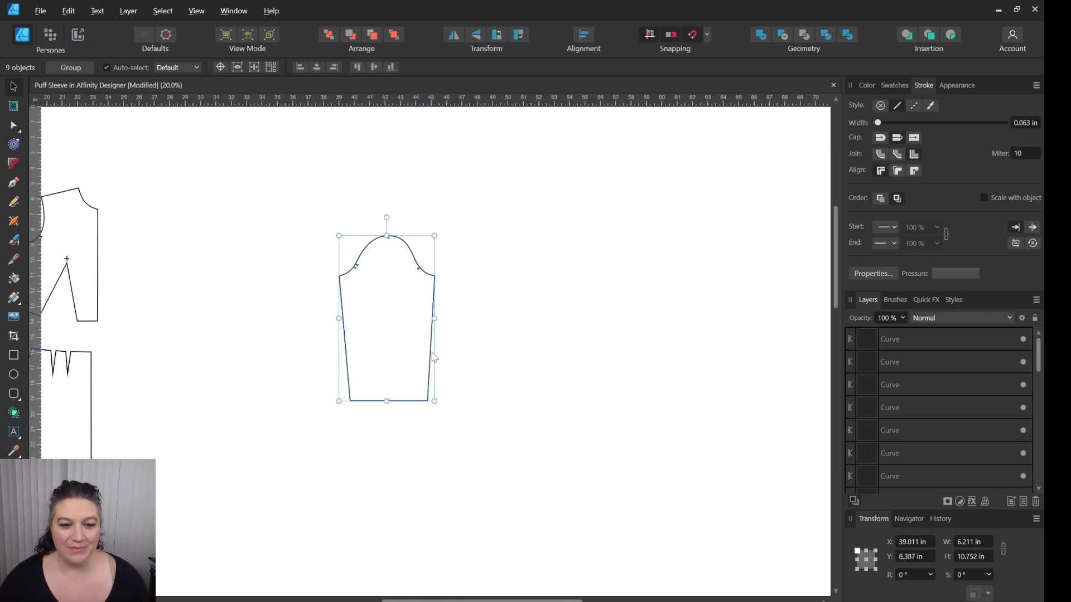
left_click_drag(429, 352, 327, 407)
key("ctrl+plus")
key("ctrl+plus")
left_click(586, 372)
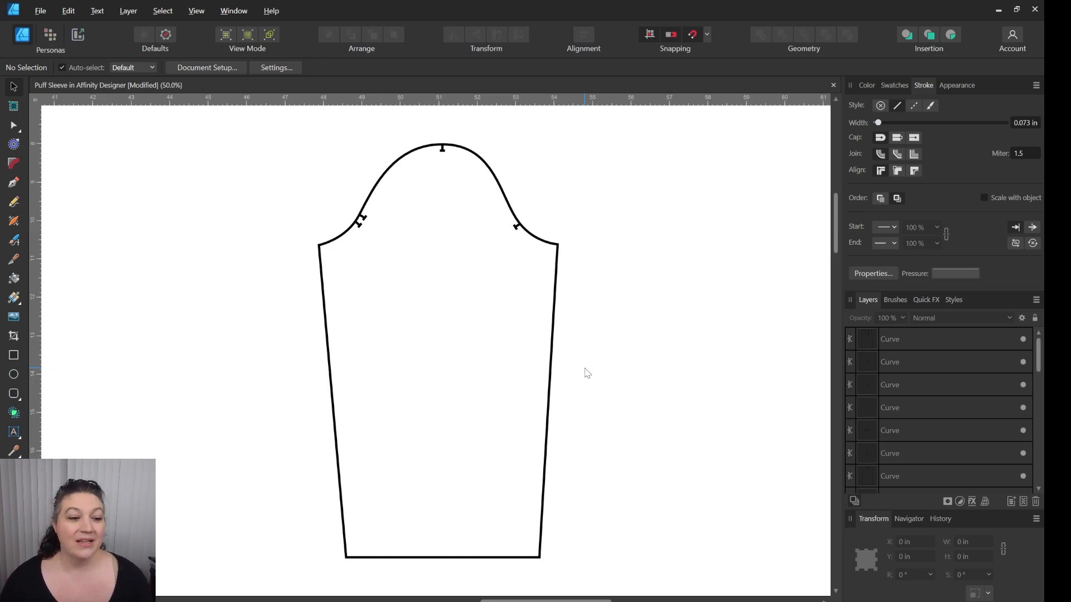
Step: Cut the copied sleeve straight across with the Knife tool, a little below the underarm points
left_click(13, 259)
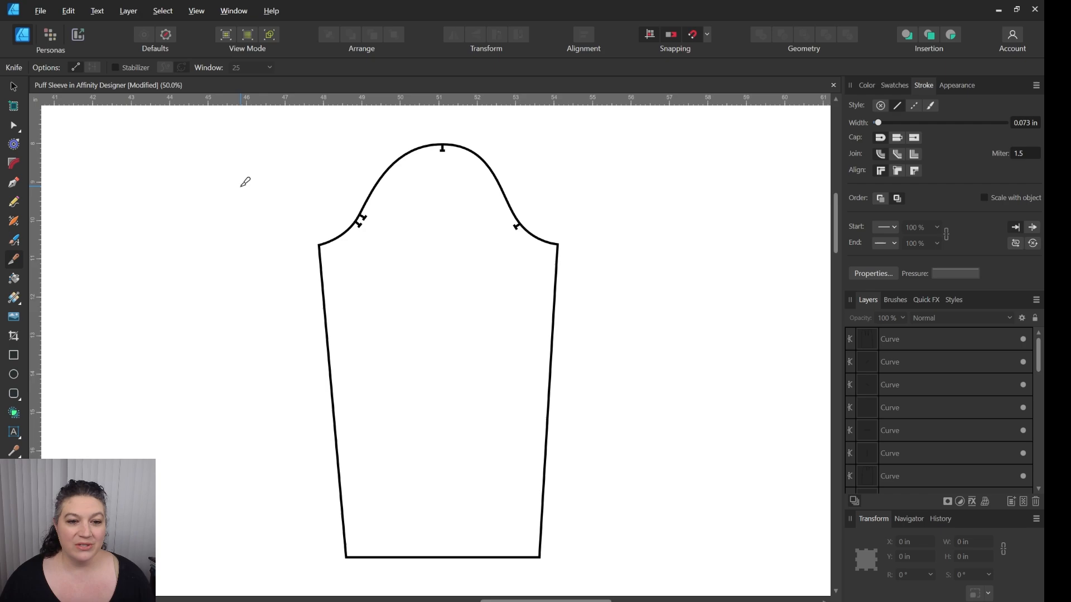
left_click_drag(234, 119, 581, 569)
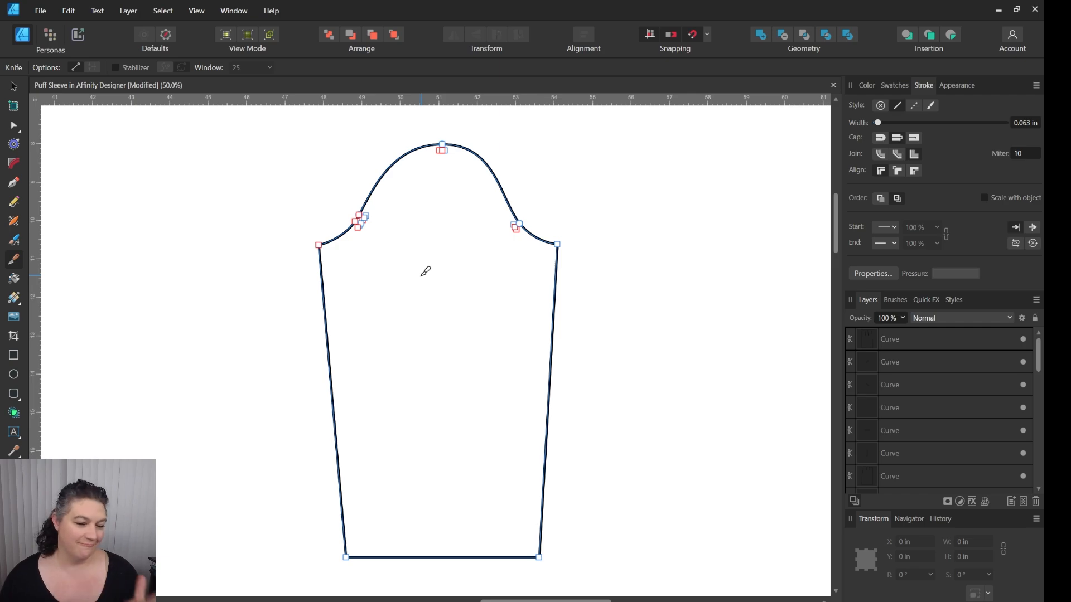
mouse_move(292, 313)
left_mouse_down()
mouse_move(588, 319)
mouse_move(572, 312)
mouse_move(601, 306)
left_mouse_up()
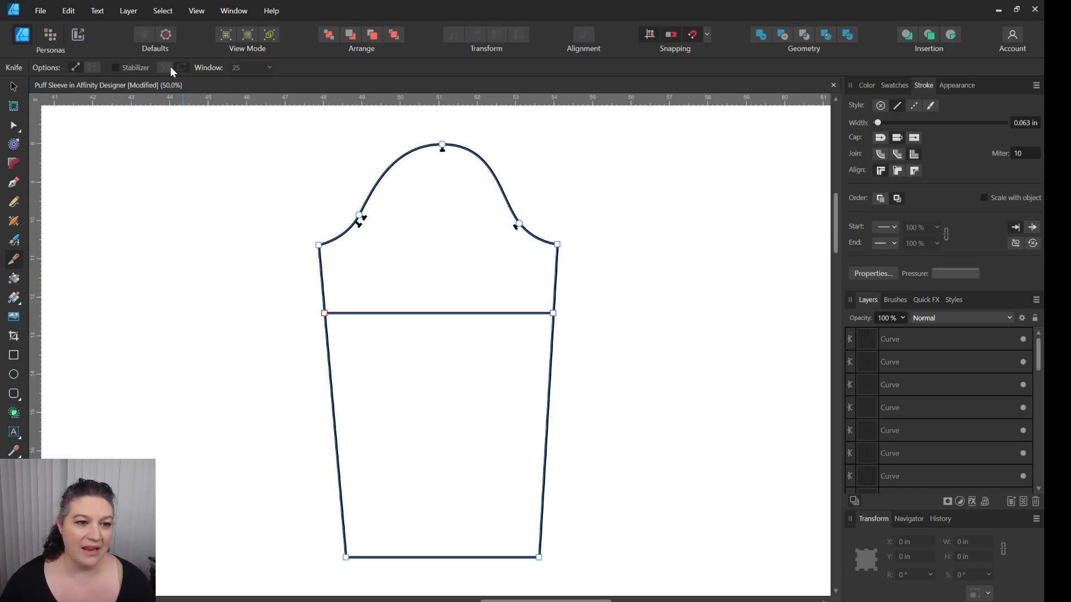
mouse_move(122, 169)
left_mouse_down()
mouse_move(143, 230)
mouse_move(205, 215)
left_mouse_up()
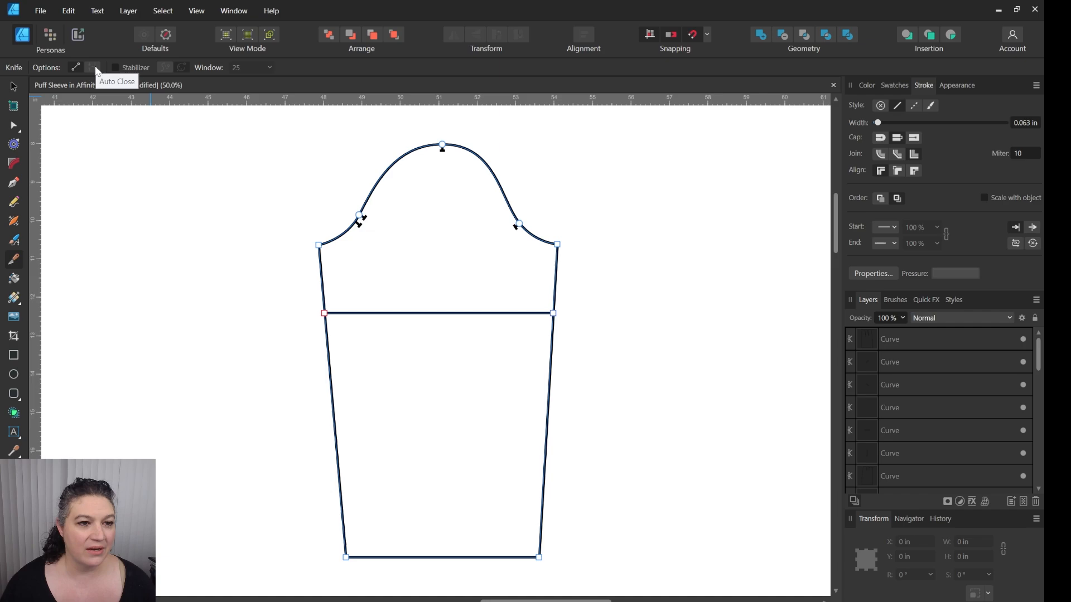
left_click(76, 67)
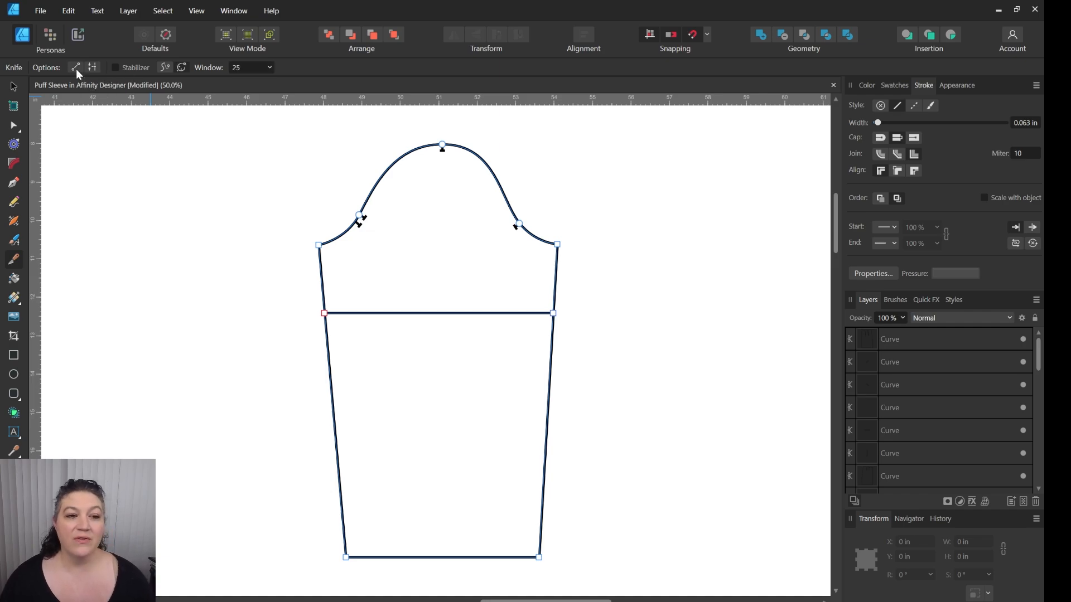
mouse_move(156, 164)
left_mouse_down()
mouse_move(120, 199)
mouse_move(194, 230)
mouse_move(99, 317)
mouse_move(177, 388)
left_mouse_up()
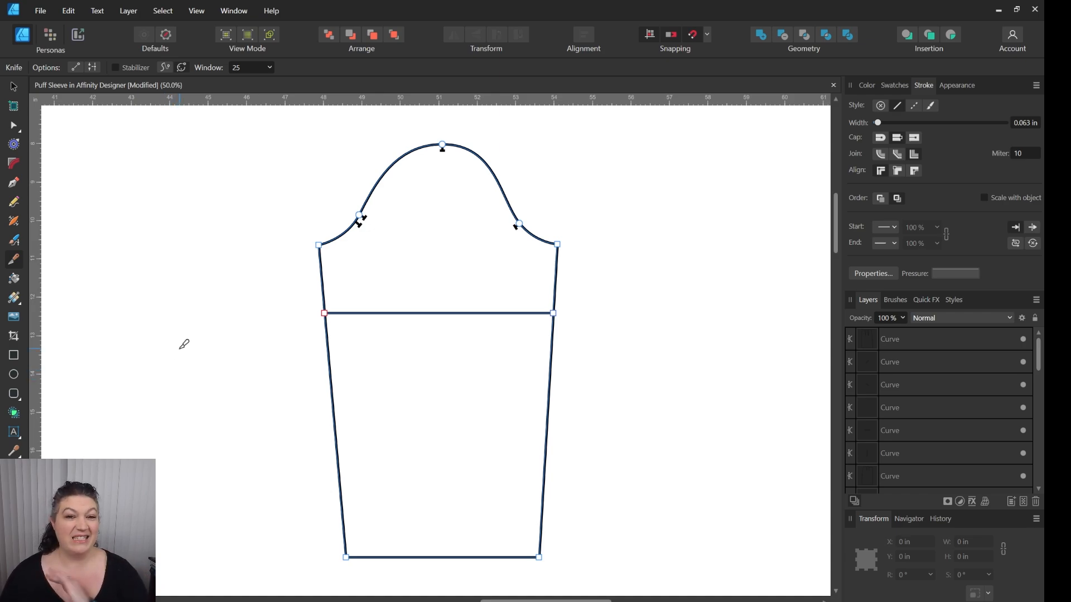
left_click(75, 68)
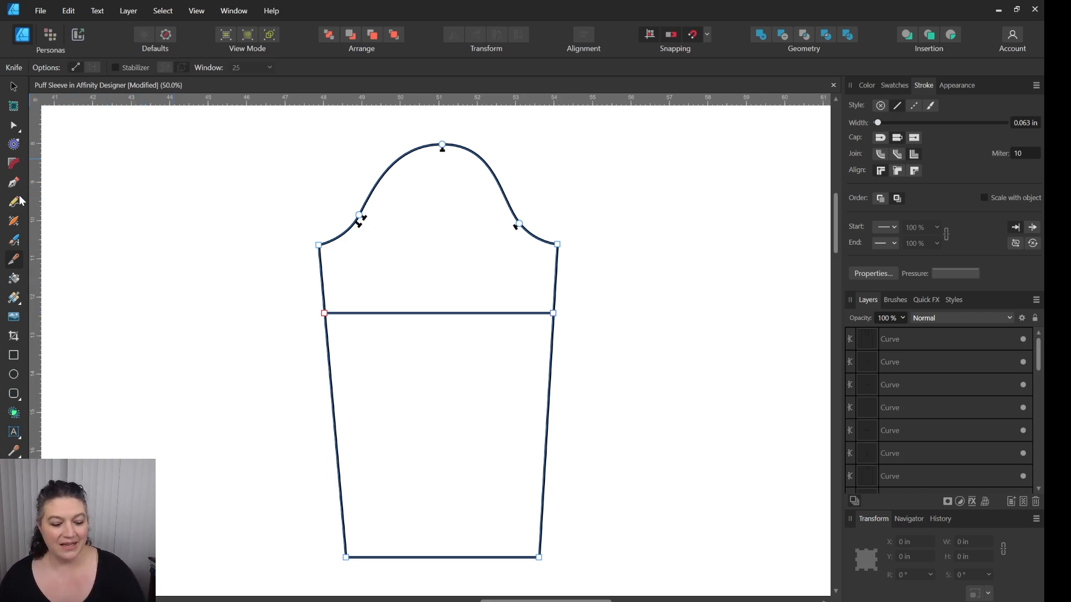
Step: Separate the lower portion of the cut sleeve from the cap section and delete it
key("v")
left_click(149, 352)
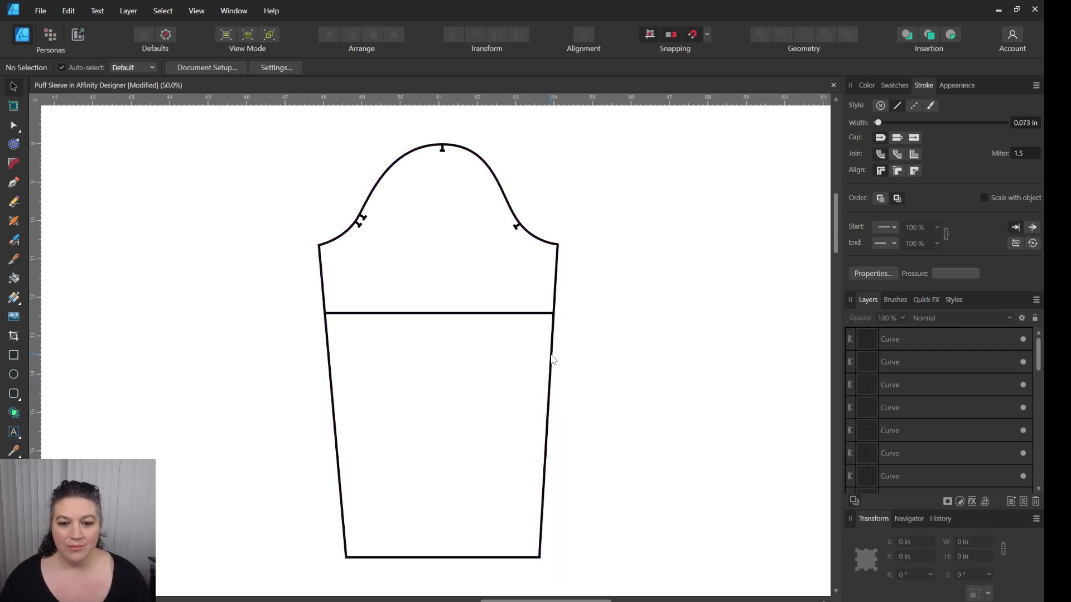
left_click_drag(554, 362, 555, 409)
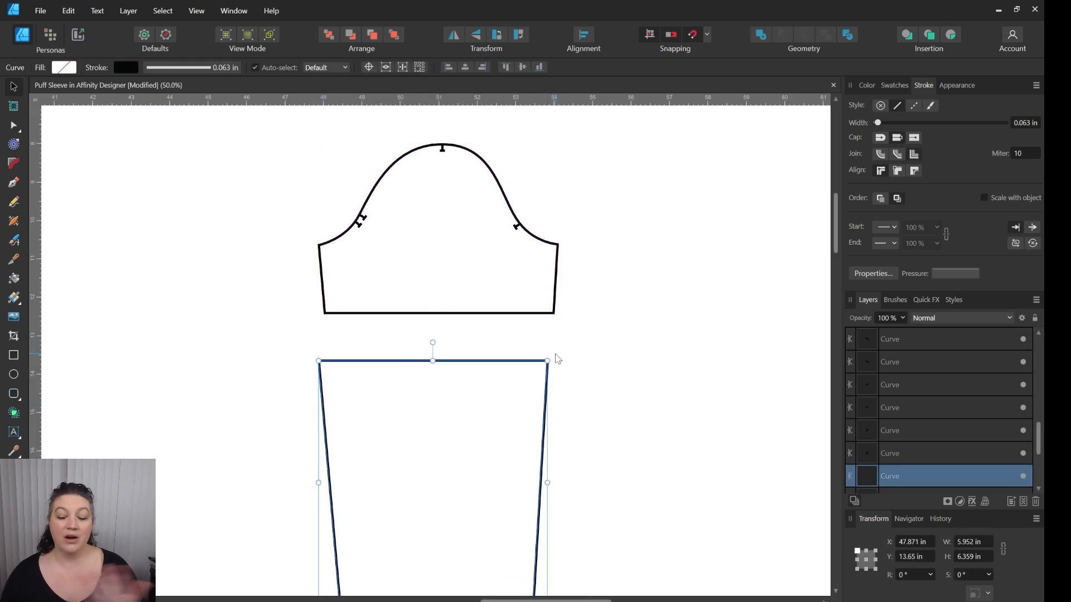
key("Delete")
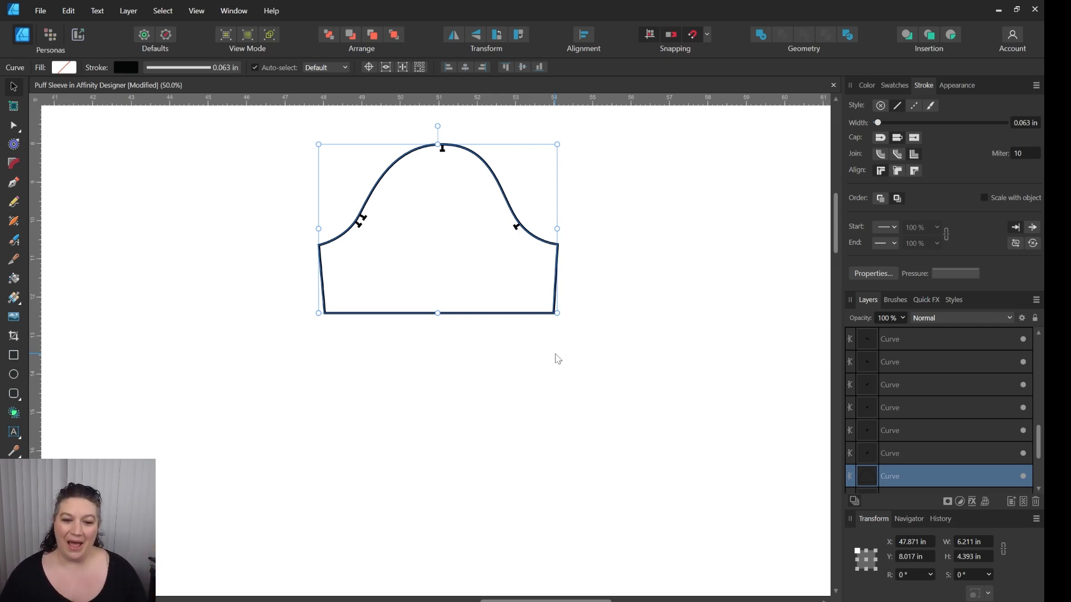
left_click(557, 358)
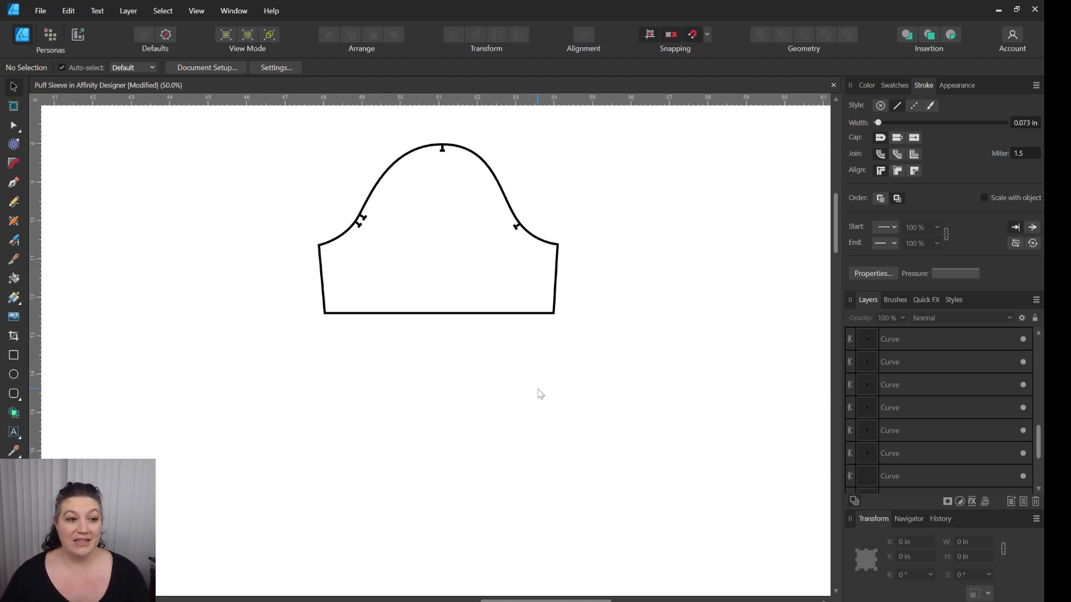
Step: Try slicing the shortened sleeve into vertical strips with six straight Knife cuts from cap to hem
left_click(14, 258)
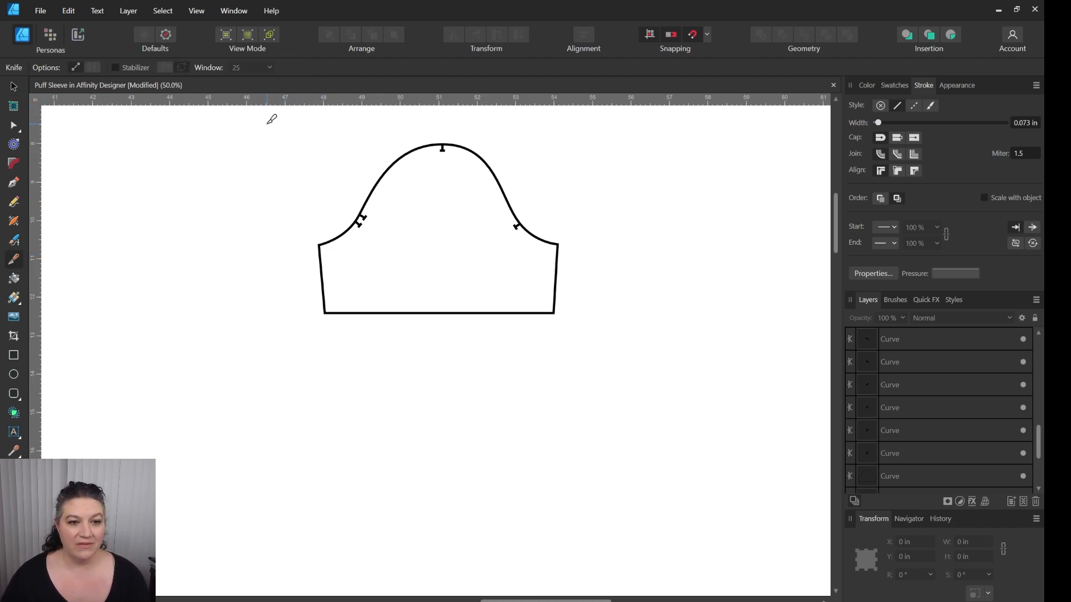
left_click_drag(272, 122, 659, 347)
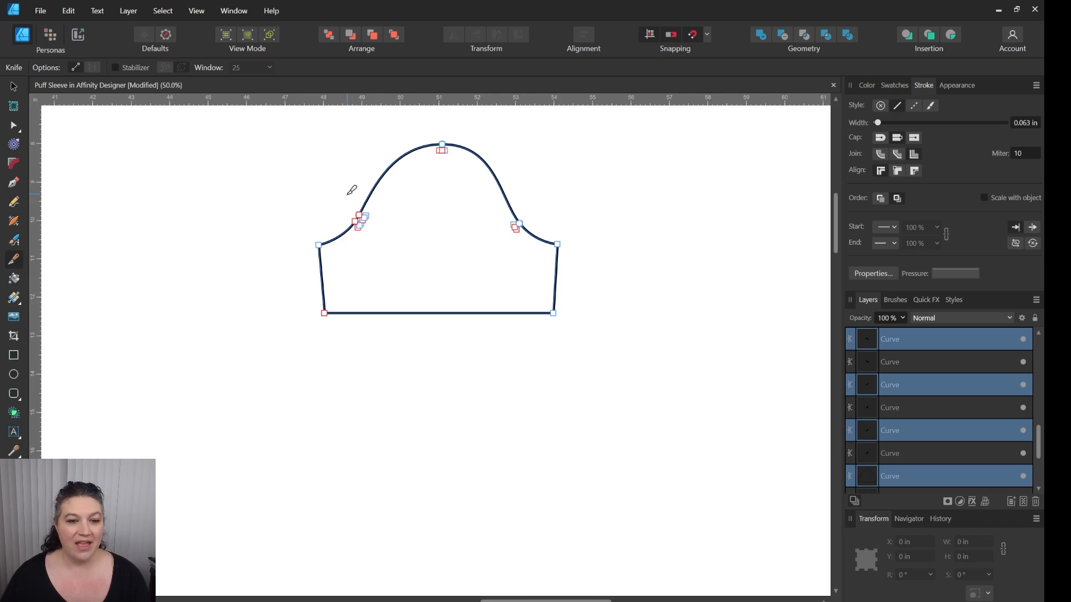
mouse_move(346, 175)
left_mouse_down()
mouse_move(346, 322)
mouse_move(360, 337)
left_mouse_up()
mouse_move(381, 147)
left_mouse_down()
mouse_move(379, 341)
mouse_move(414, 323)
left_mouse_up()
left_click_drag(437, 118, 431, 301)
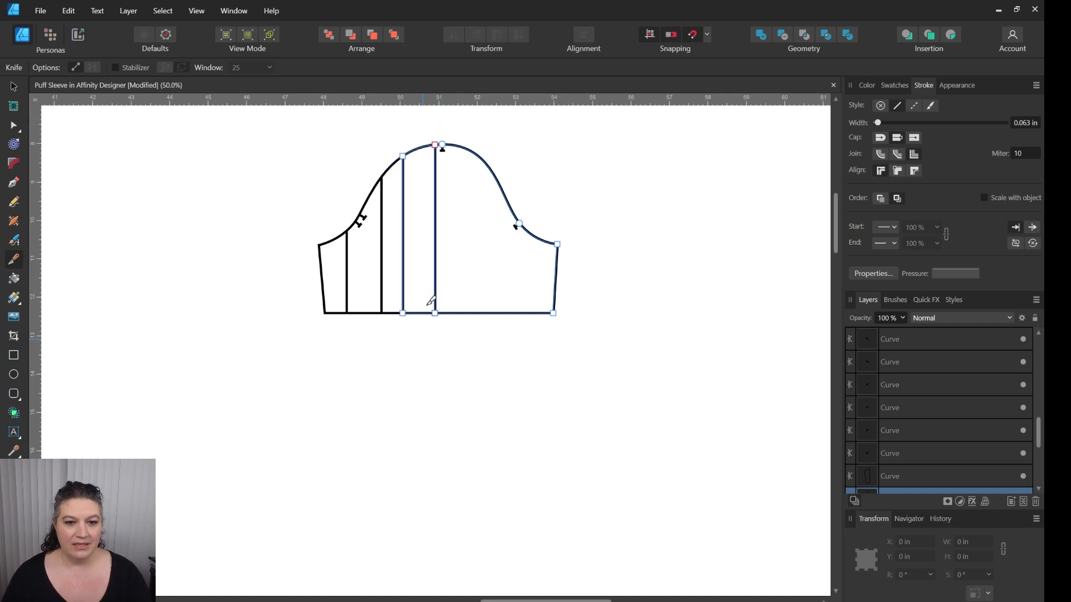
left_click_drag(478, 122, 475, 333)
left_click_drag(523, 177, 523, 355)
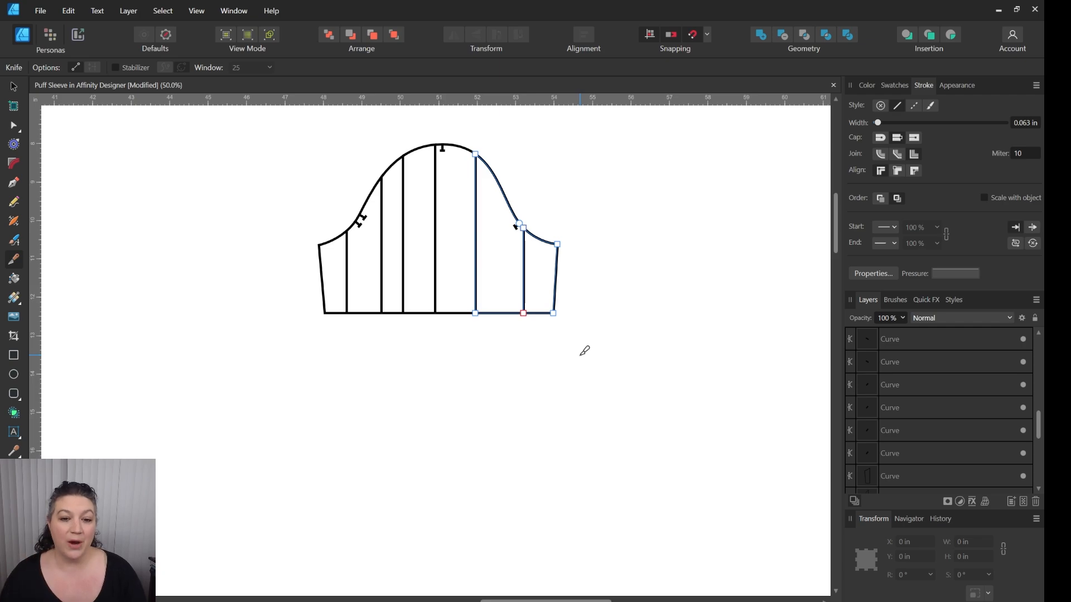
Step: Undo all six vertical knife cuts in the shortened sleeve
key("ctrl+z")
key("ctrl+z")
key("ctrl+z")
key("ctrl+z")
key("ctrl+z")
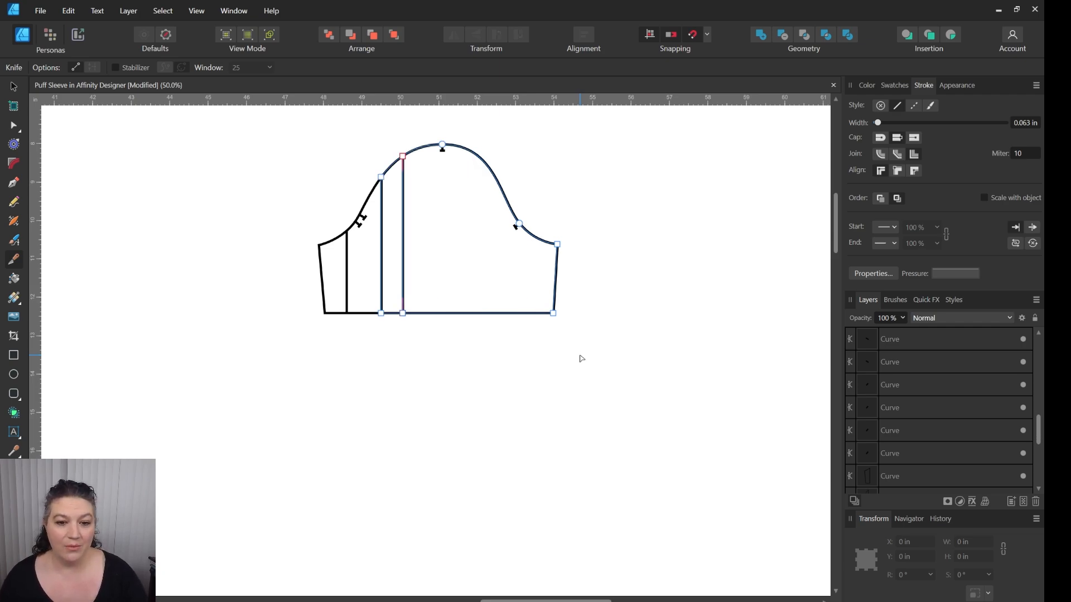
key("ctrl+z")
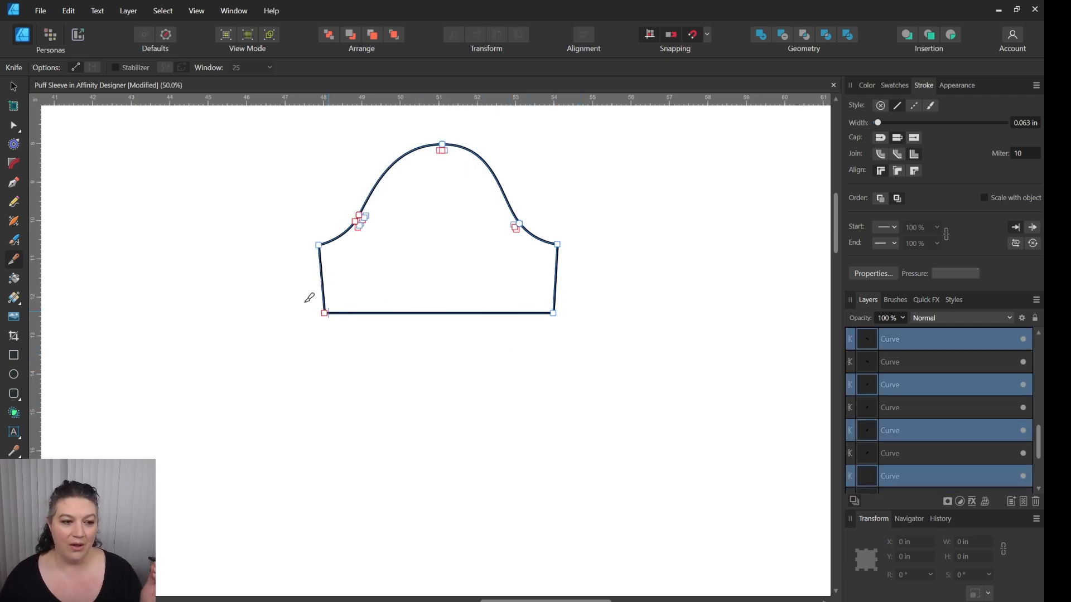
Step: Draw seven straight vertical guide lines with the Pen tool across the shortened sleeve, extending above the cap and below the hem
key("p")
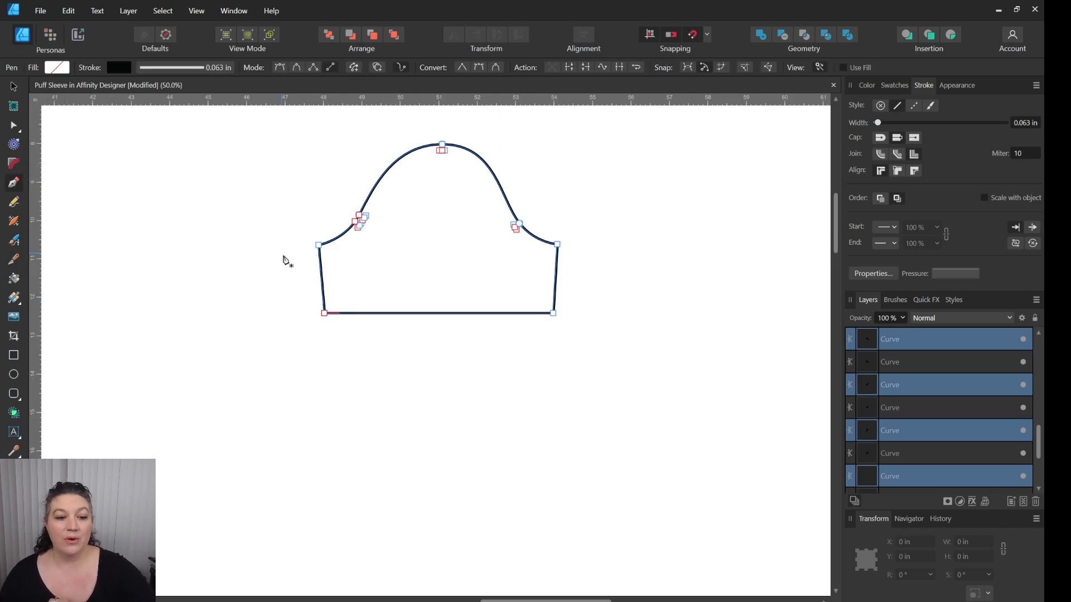
left_click(348, 129)
left_click(346, 354)
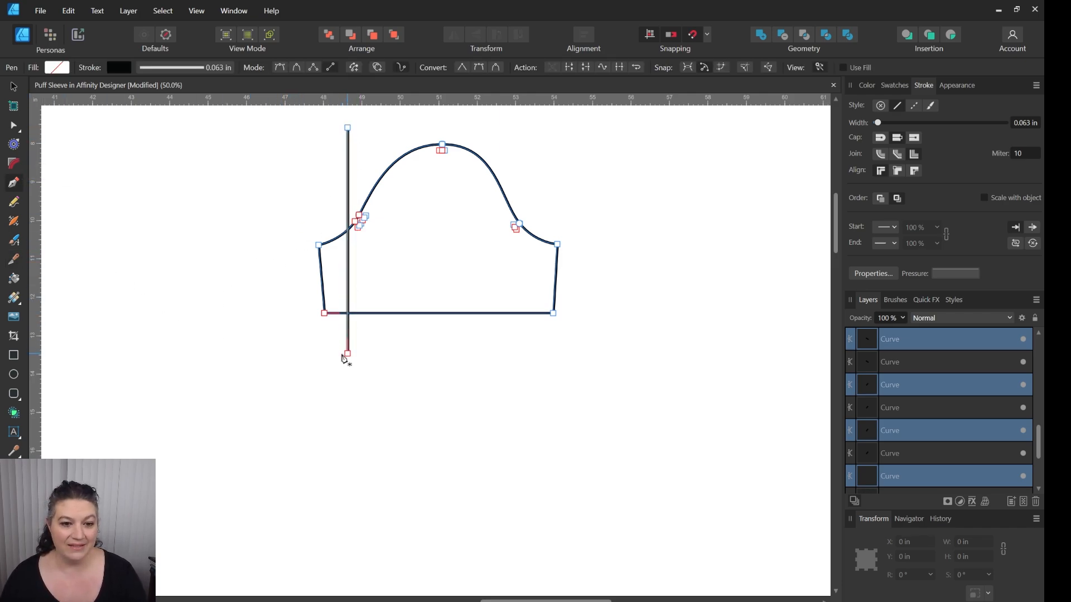
left_click_drag(341, 354, 342, 367)
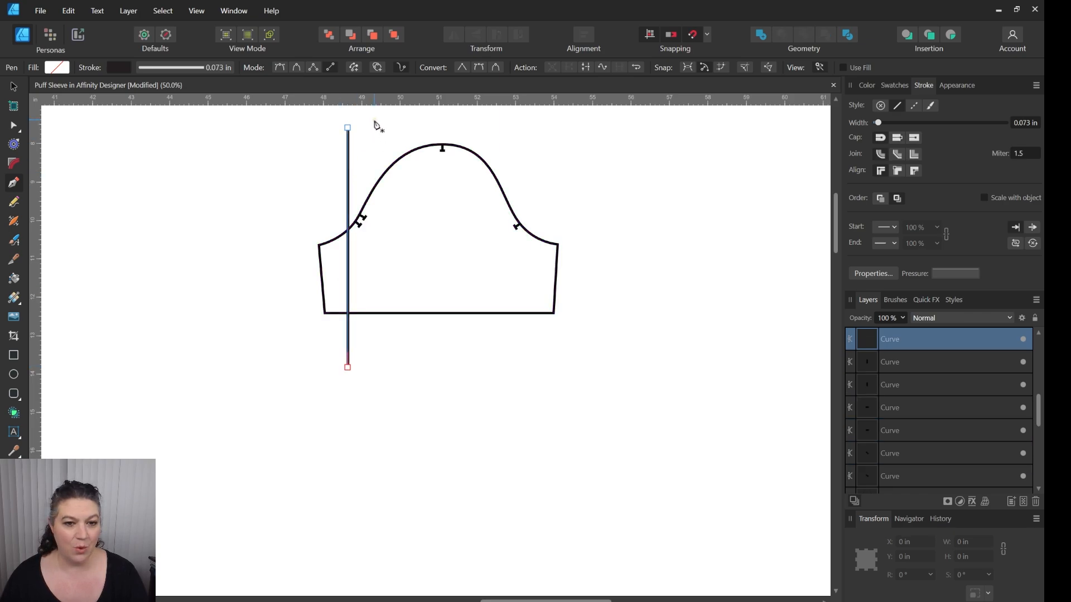
left_click_drag(374, 120, 374, 363)
mouse_move(407, 118)
left_mouse_down()
mouse_move(408, 363)
mouse_move(439, 312)
mouse_move(437, 363)
left_mouse_up()
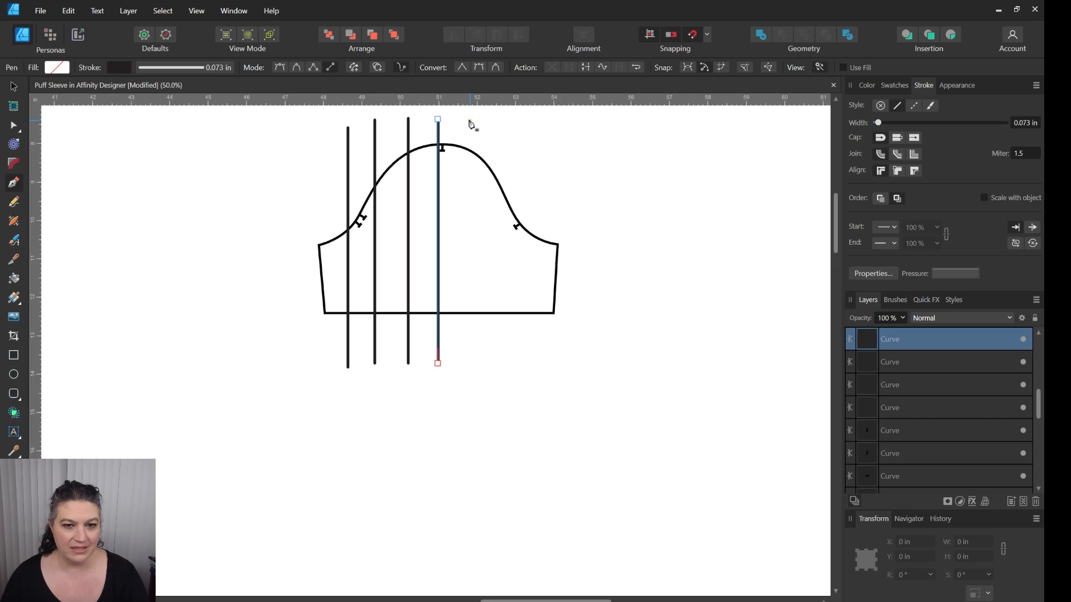
left_click(468, 118)
left_click(468, 355)
left_click(503, 133)
left_click(502, 367)
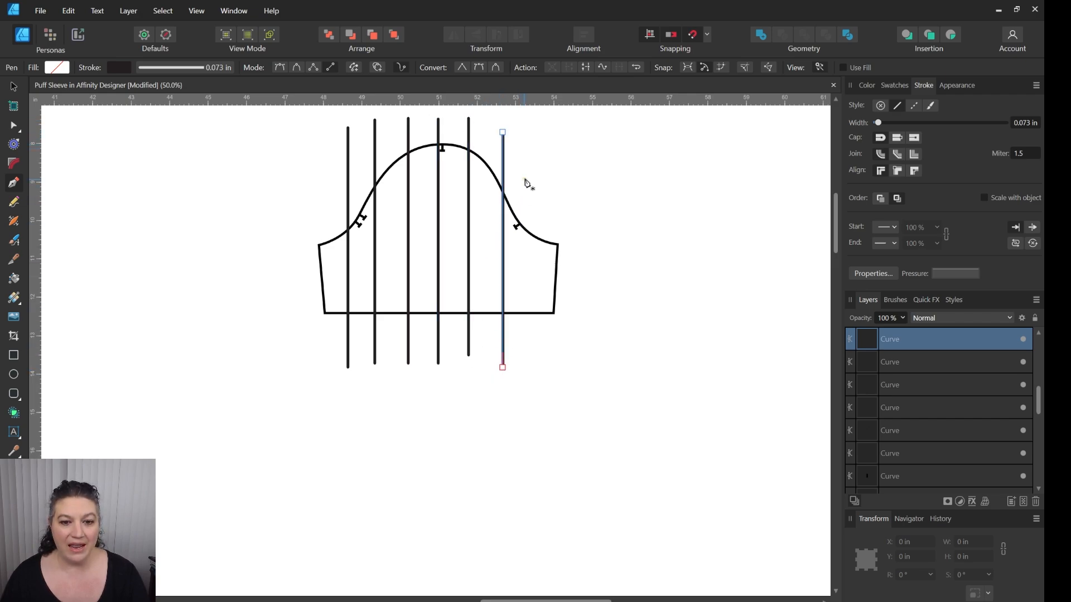
left_click(531, 168)
left_click(532, 363)
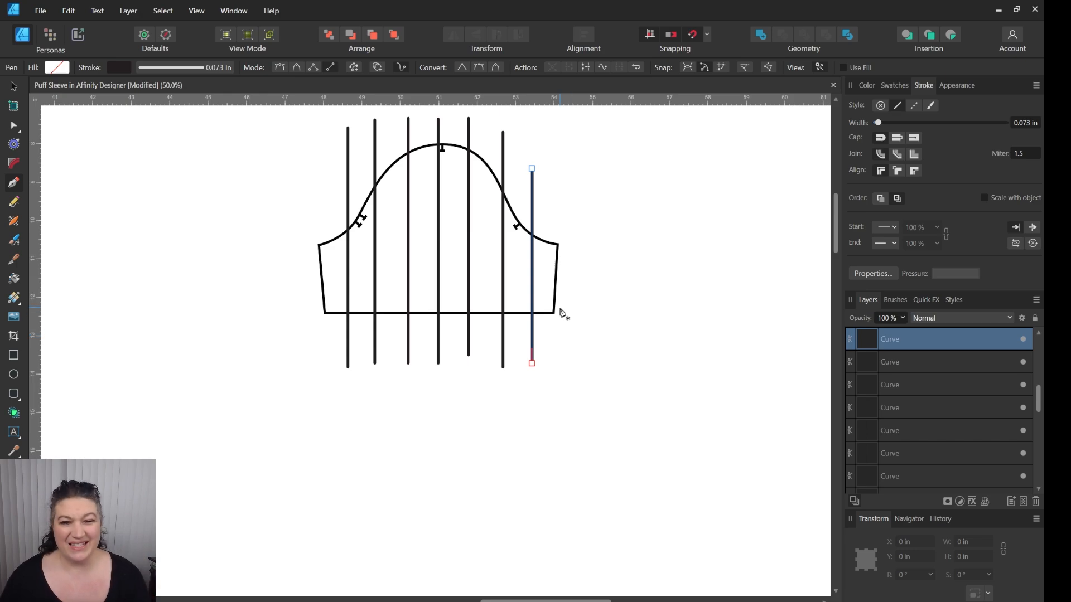
Step: Distribute the seven vertical guide lines evenly across the sleeve and align their bottom ends to the selection bounds
key("v")
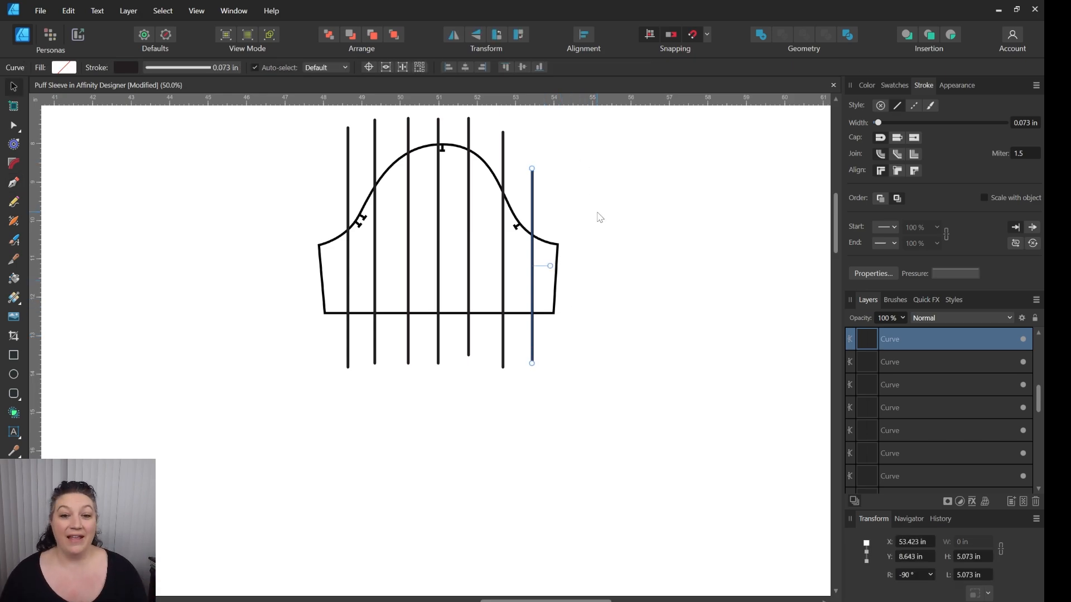
left_click(504, 163, "shift")
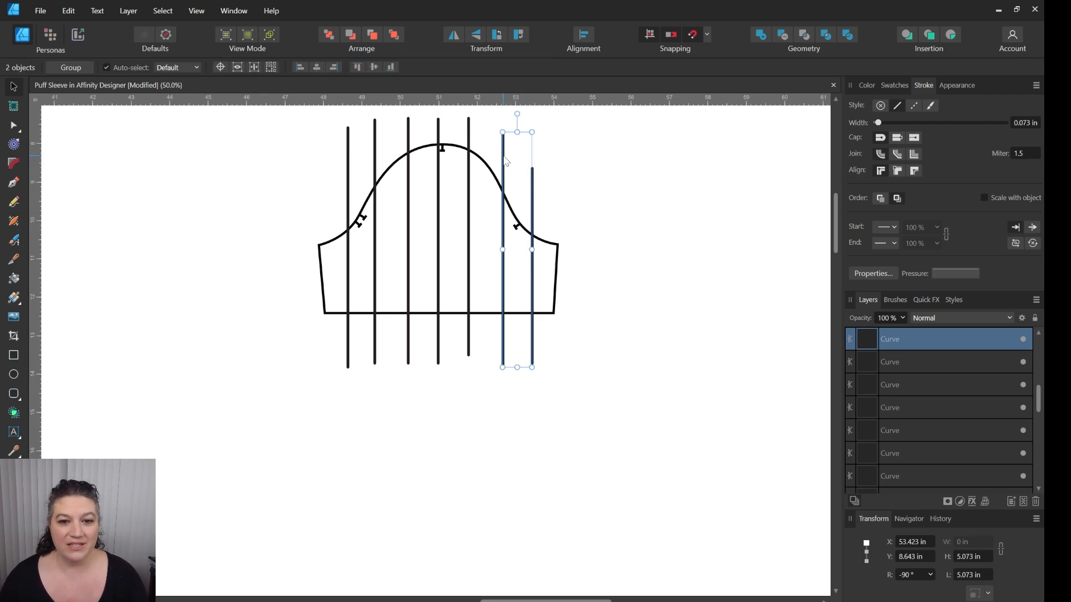
left_click(468, 138, "shift")
left_click(438, 137, "shift")
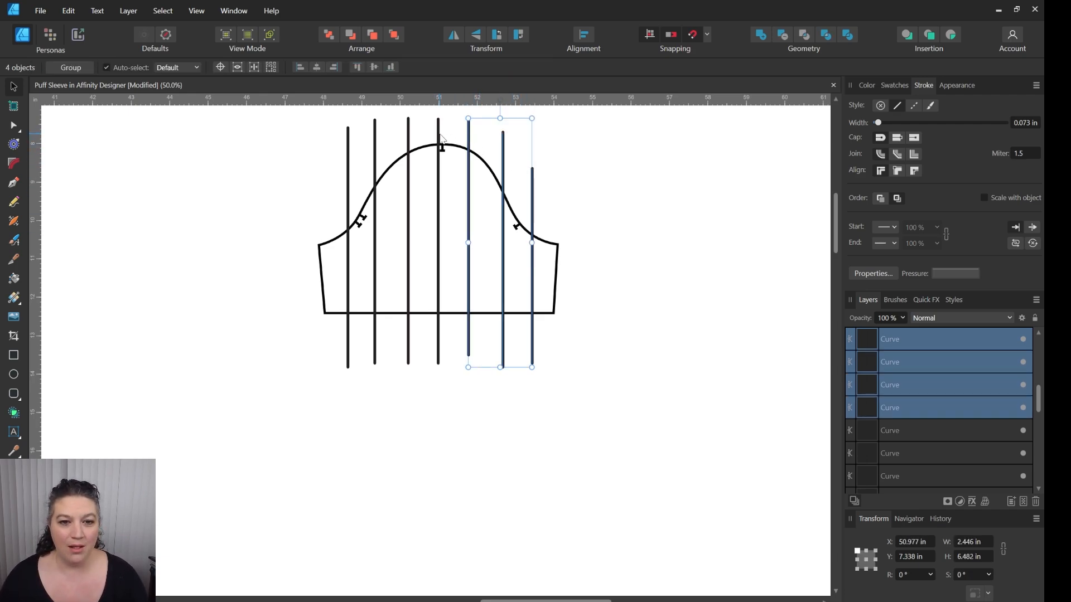
left_click(409, 132, "shift")
left_click(374, 146, "shift")
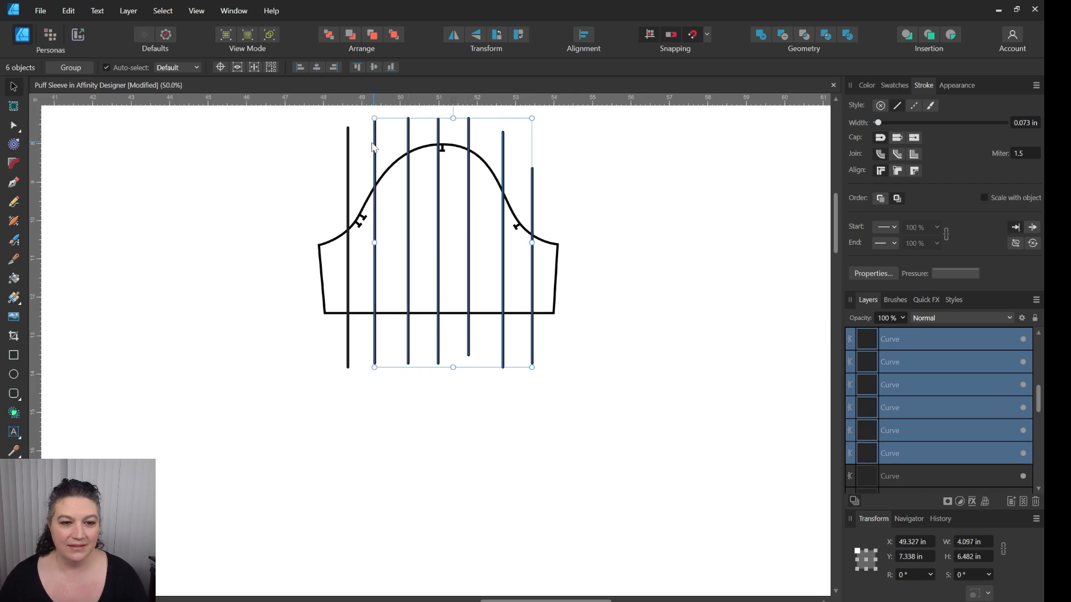
left_click(347, 155, "shift")
right_click(347, 154)
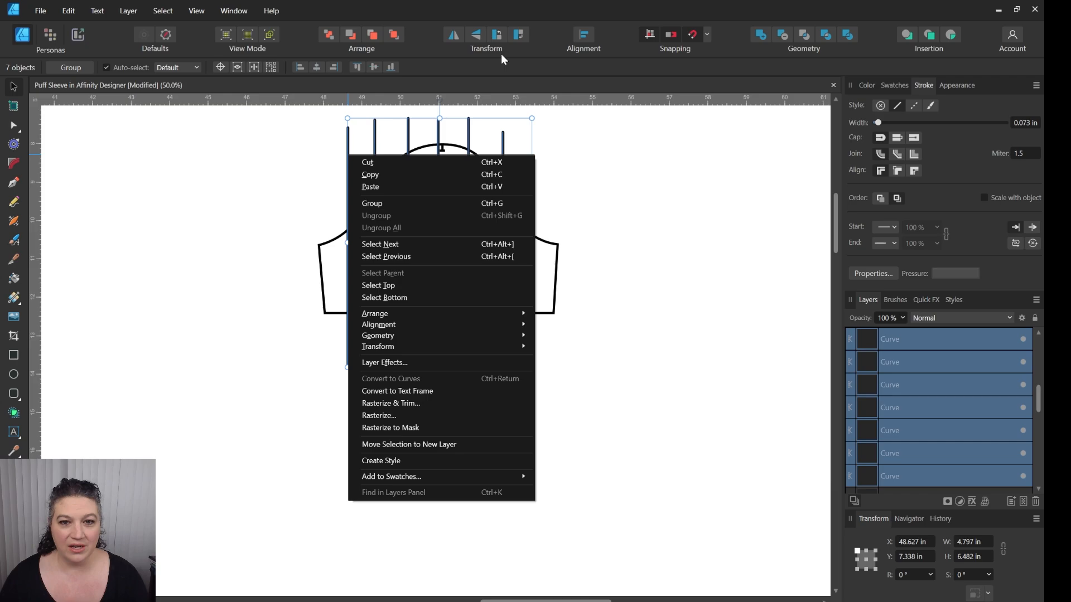
left_click(585, 34)
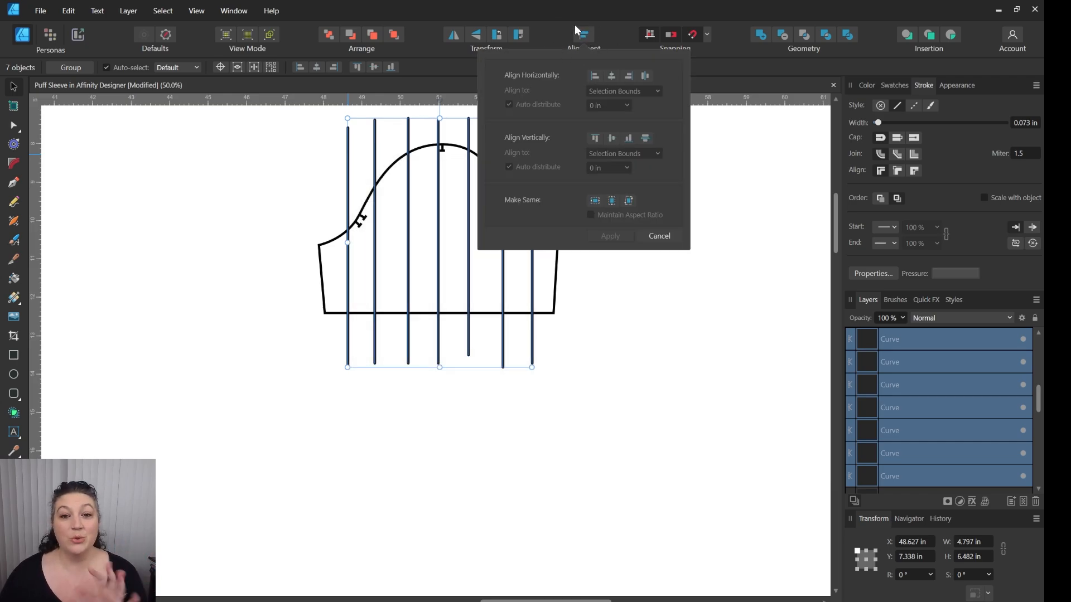
left_click(645, 77)
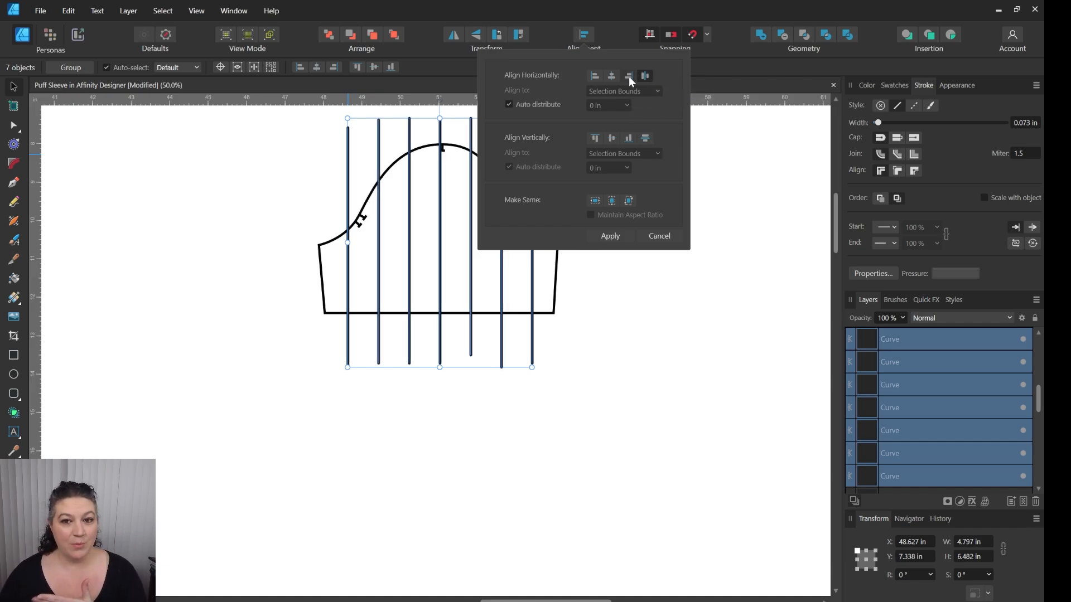
left_click(629, 140)
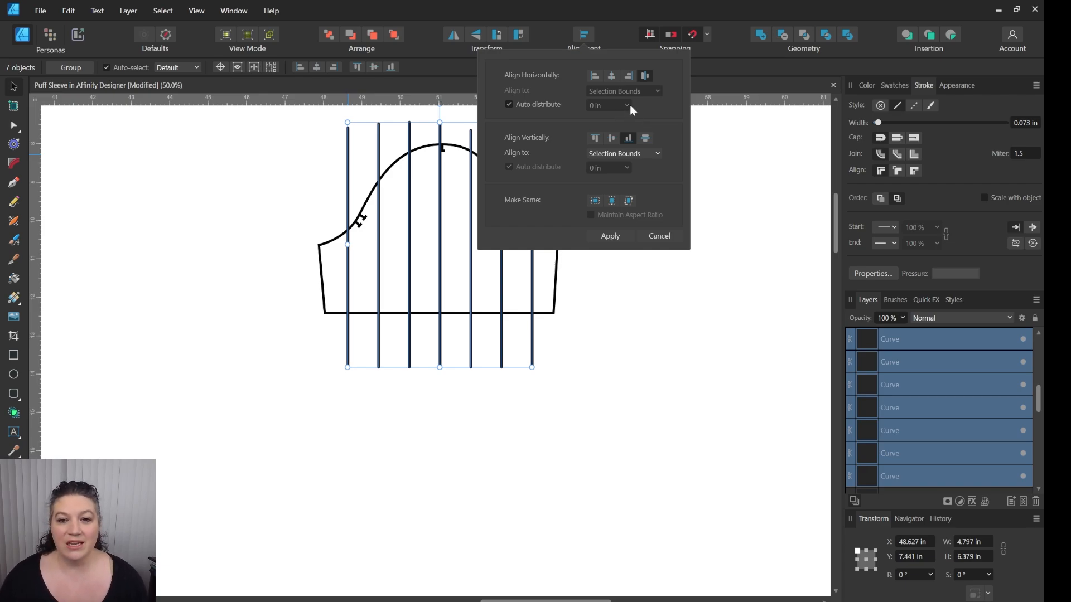
Step: Try a fixed horizontal spacing of 0.371 in between the guide lines, and restore automatic distribution
left_click(509, 104)
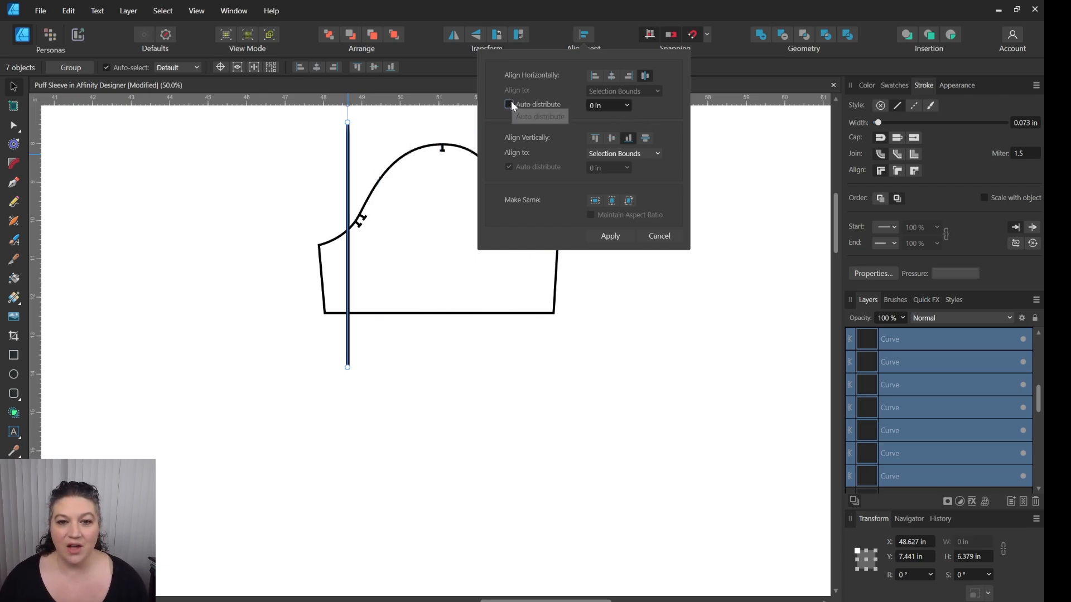
left_click(627, 105)
mouse_move(629, 118)
left_mouse_down()
mouse_move(668, 139)
mouse_move(638, 127)
left_mouse_up()
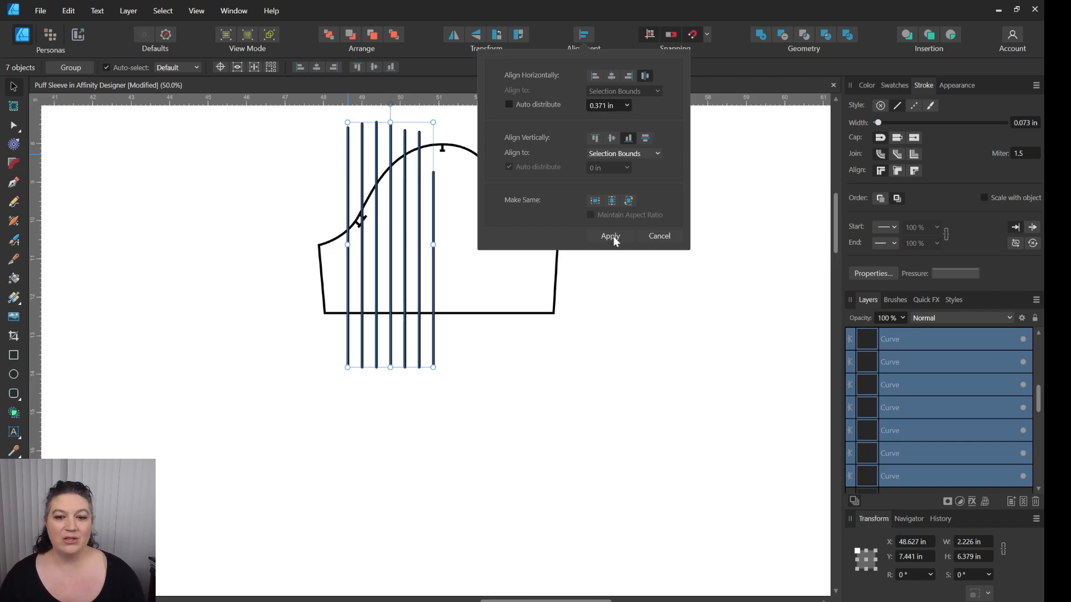
left_click(509, 105)
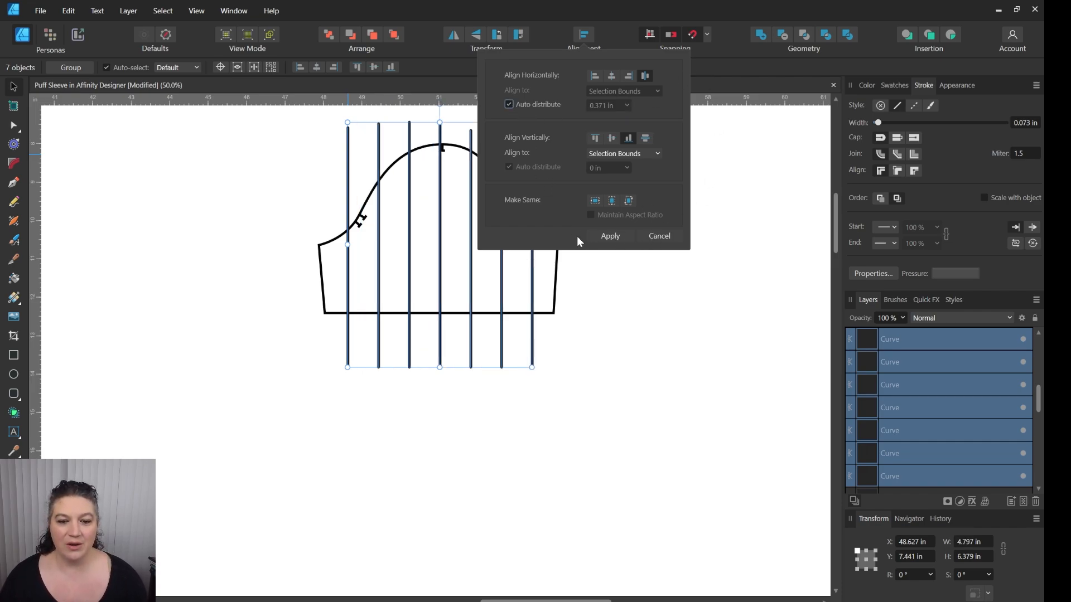
Step: Apply the guide lines' alignment and spacing, and deselect them
left_click(607, 237)
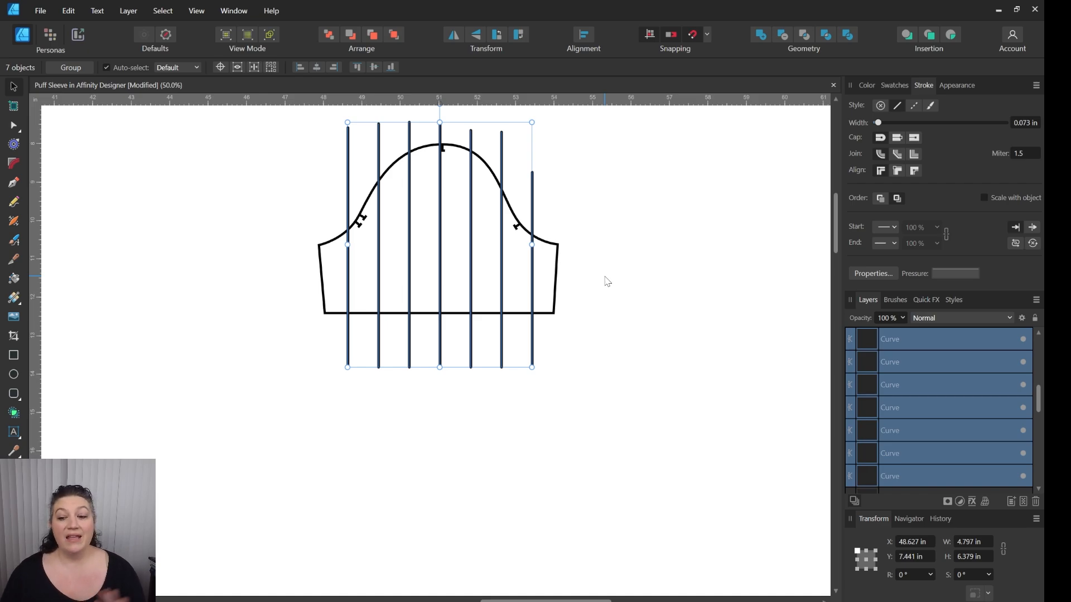
right_click(417, 387)
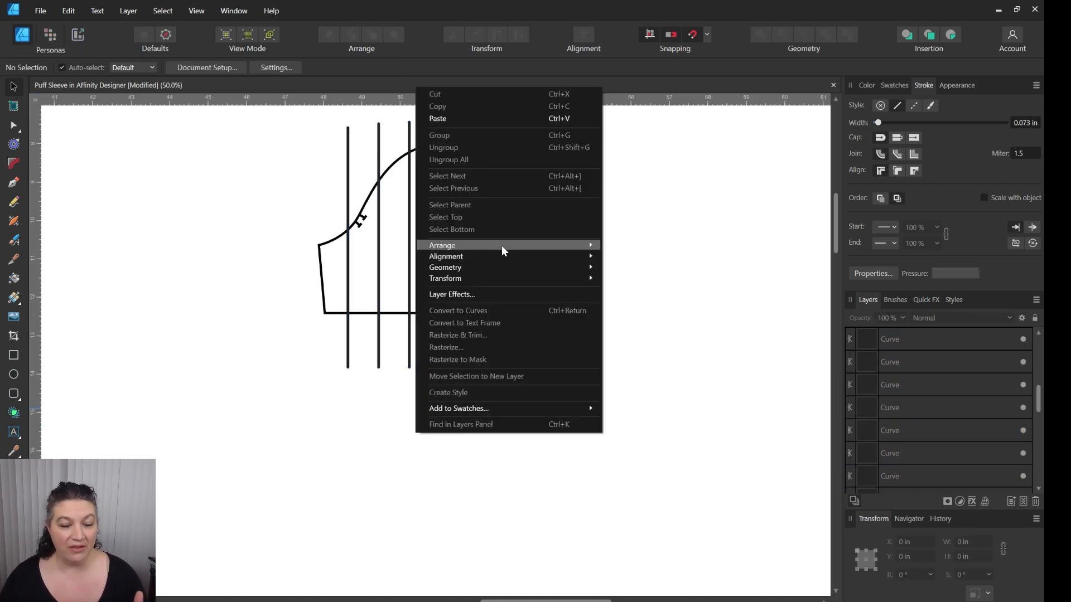
left_click(671, 350)
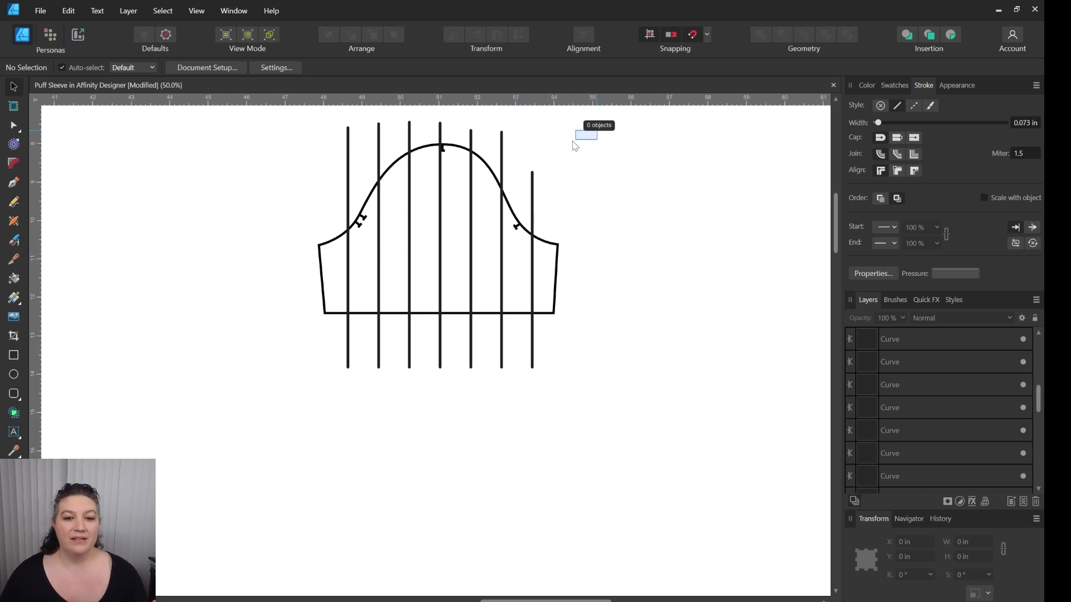
Step: Duplicate the shortened sleeve together with its notches and seven guide lines, placing the copy to the left of the original
left_click_drag(595, 130, 287, 423)
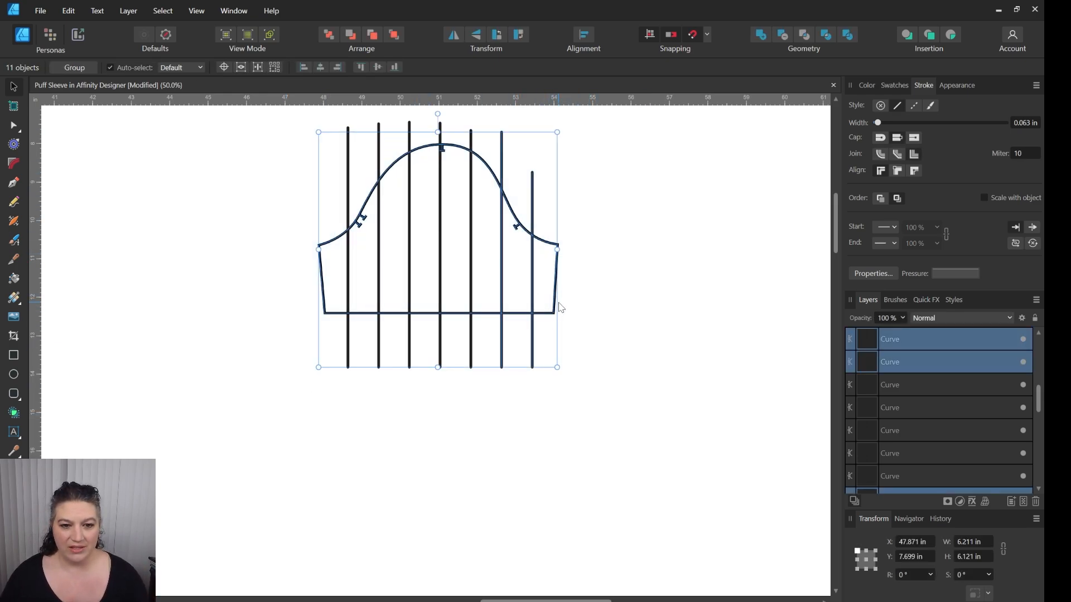
left_click_drag(616, 113, 297, 399)
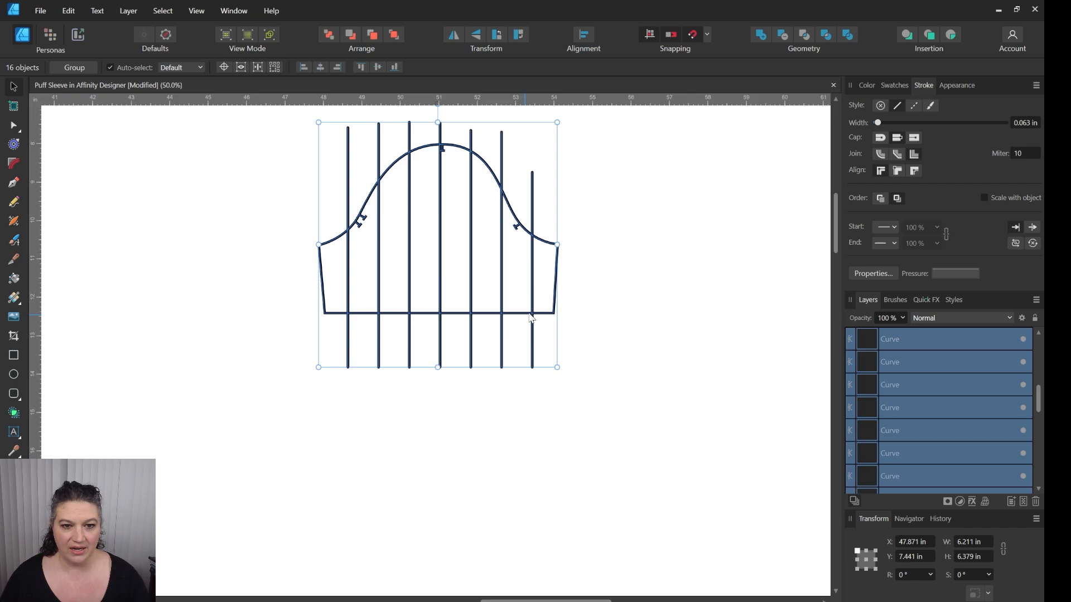
left_click_drag(555, 306, 499, 305)
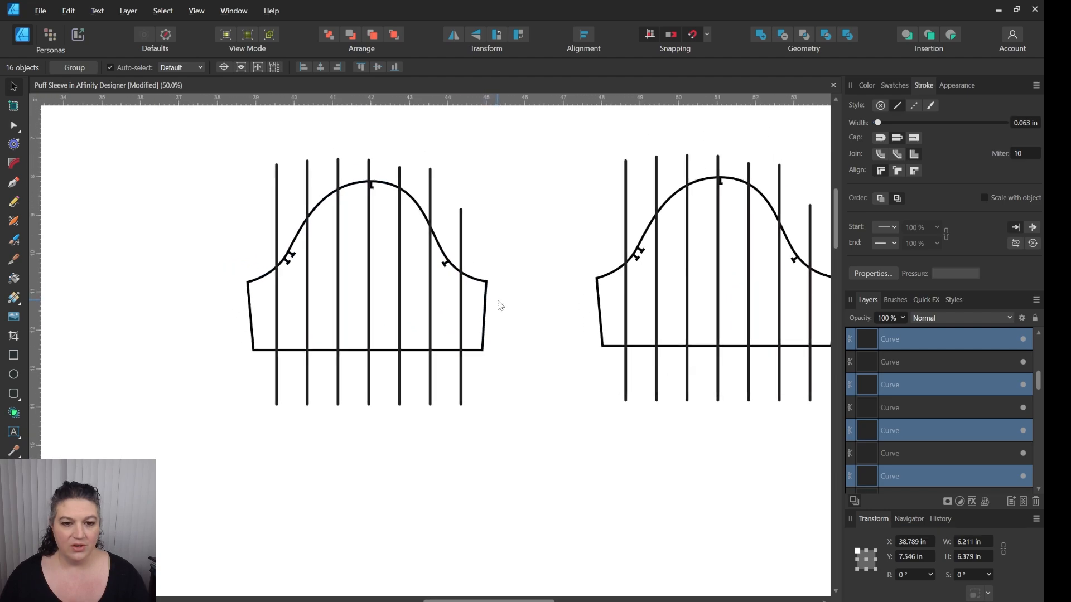
Step: Bring the copied sleeve's outline to the front of the layer order
left_click(507, 280)
left_click(488, 299)
right_click(488, 299)
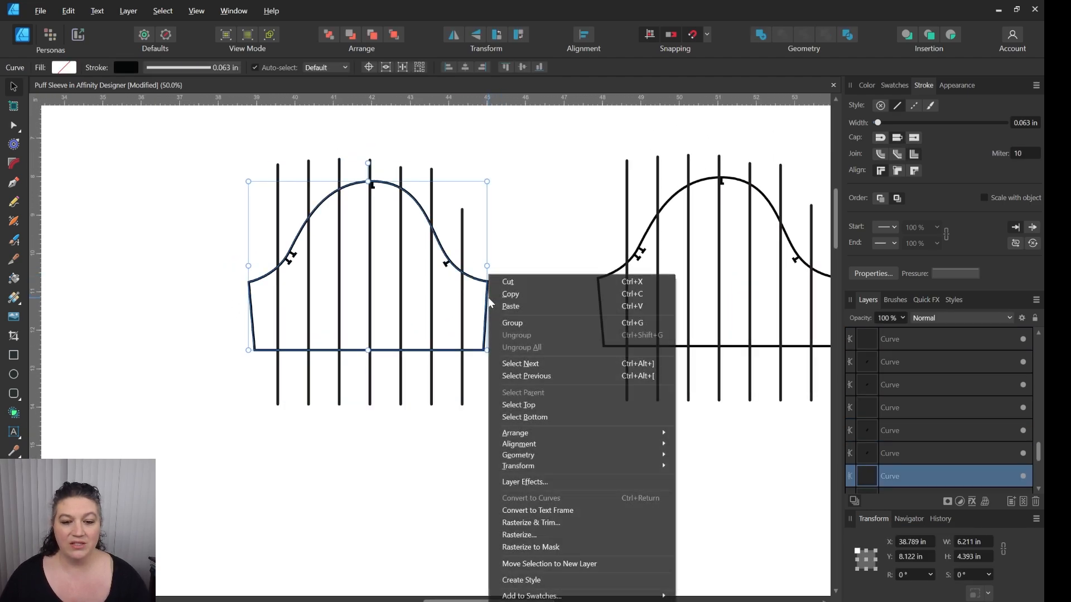
mouse_move(547, 437)
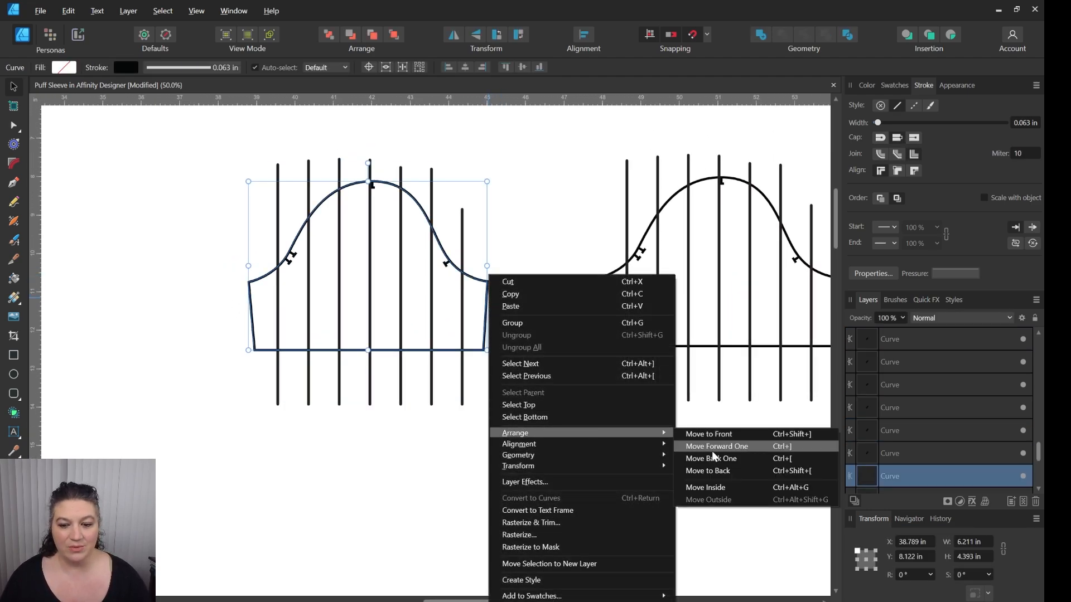
left_click(727, 439)
left_click(545, 329)
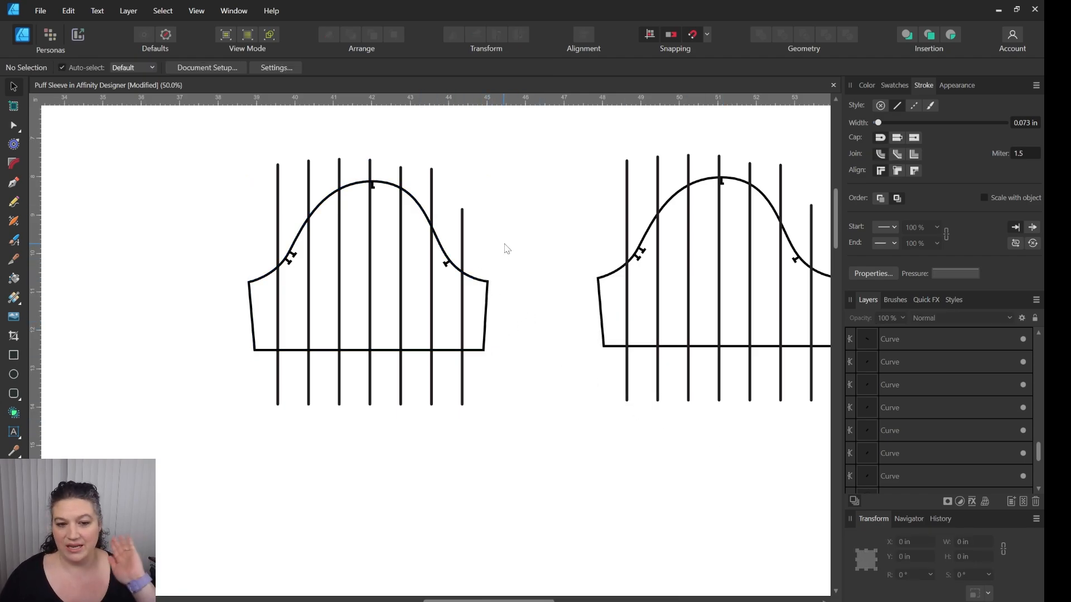
Step: Lock the seven vertical guide lines on the copied sleeve
left_click(461, 225)
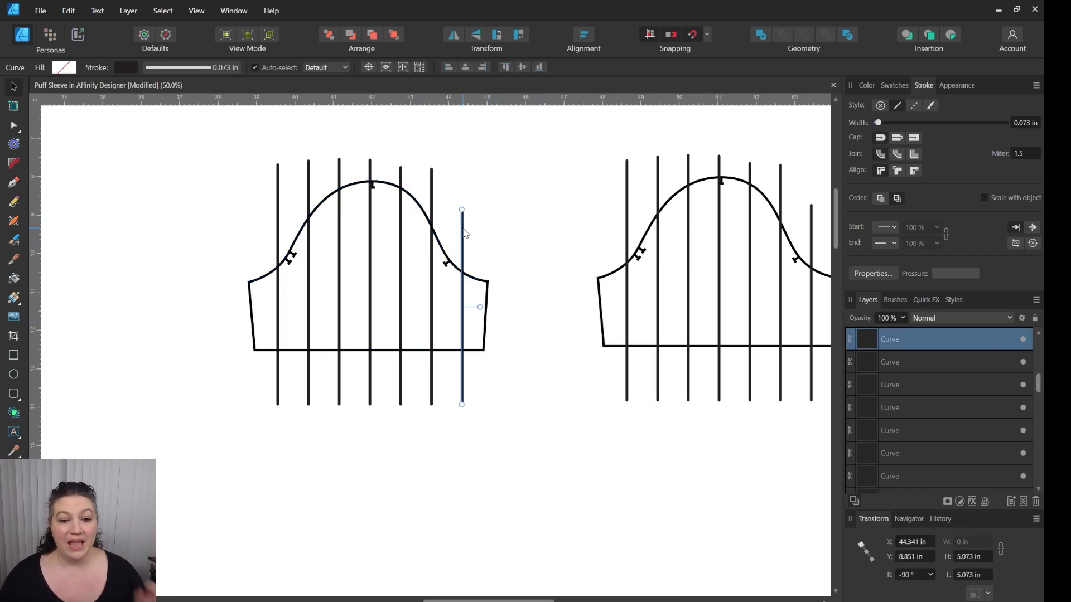
left_click(431, 197, "shift")
left_click(401, 176, "shift")
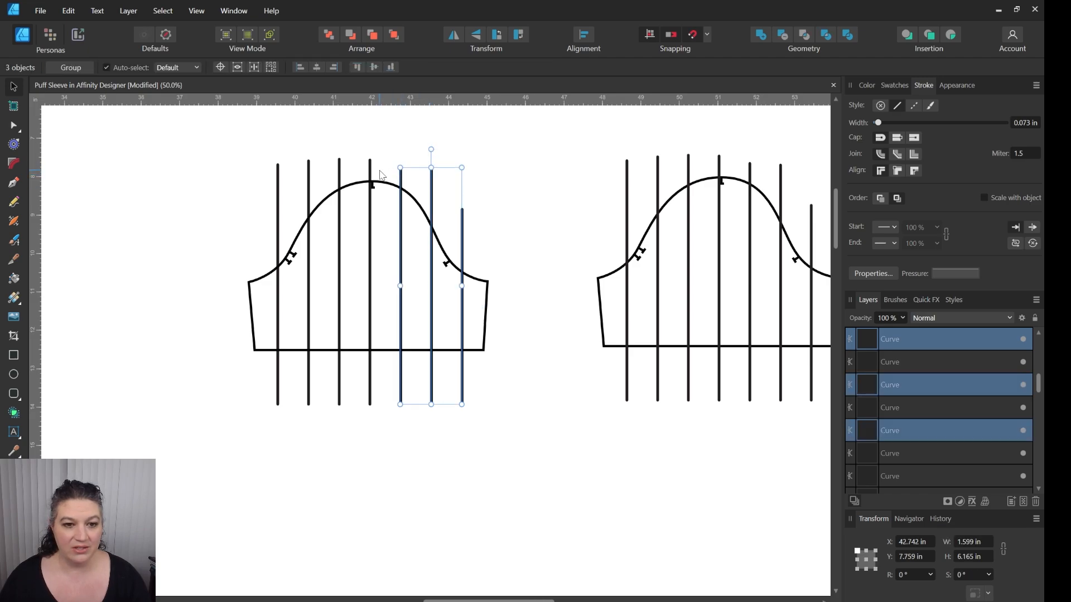
left_click(370, 174, "shift")
left_click(339, 176, "shift")
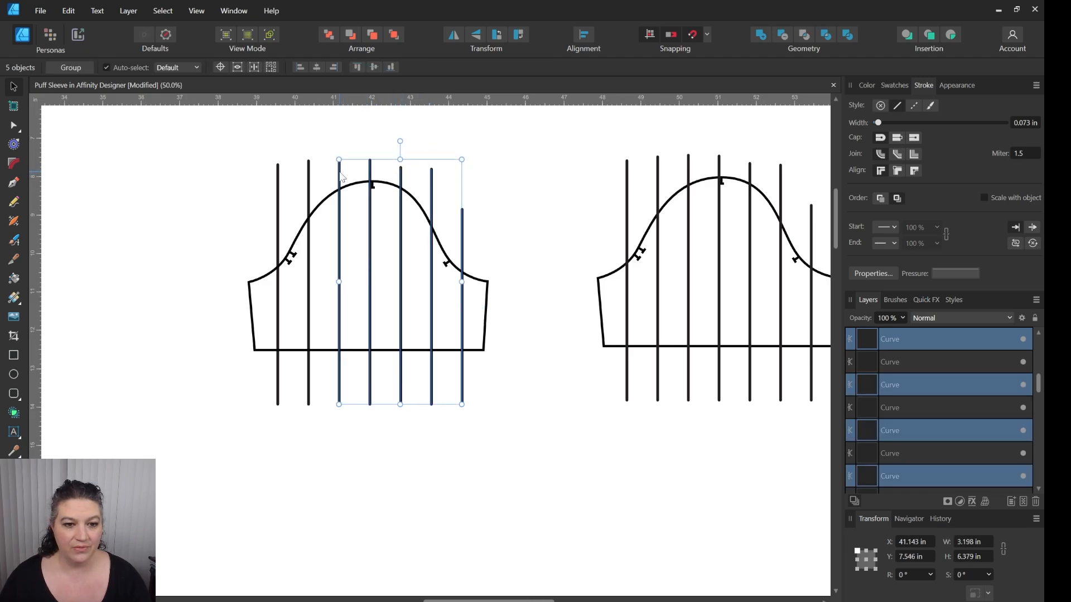
left_click(307, 182, "shift")
left_click(278, 184, "shift")
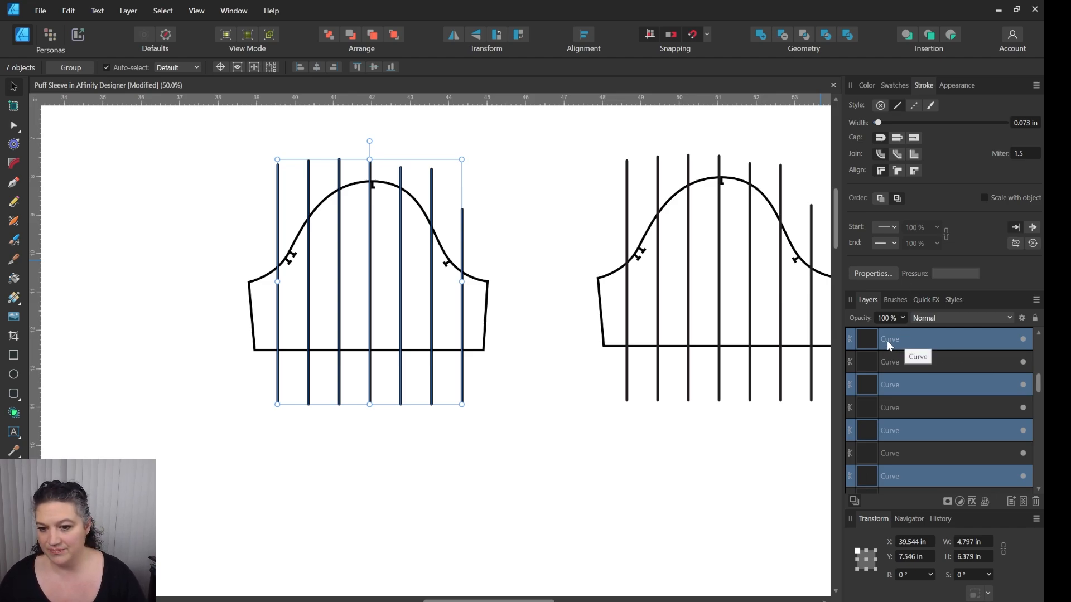
left_click(1034, 319)
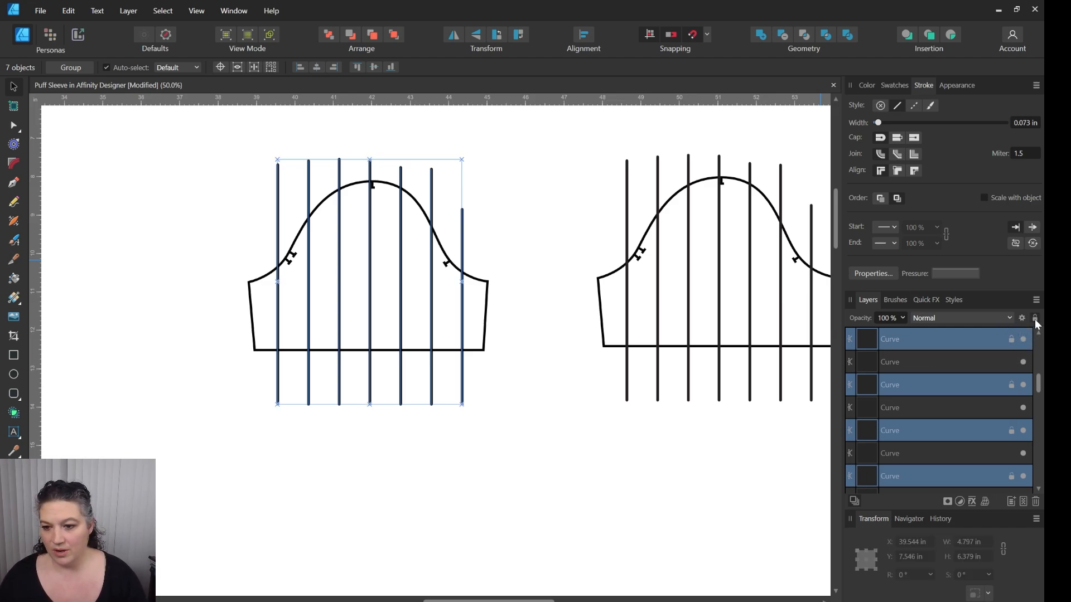
left_click(484, 496)
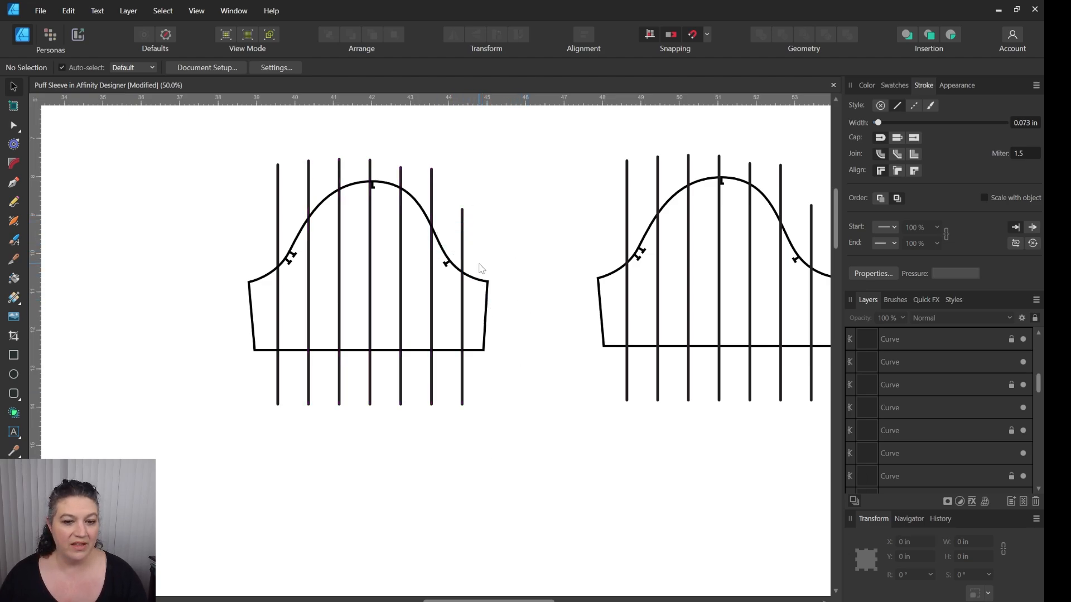
Step: Try moving the copied sleeve's outline over the locked guide lines, undo the move and deselect it
left_click_drag(482, 284, 480, 297)
key("ctrl+z")
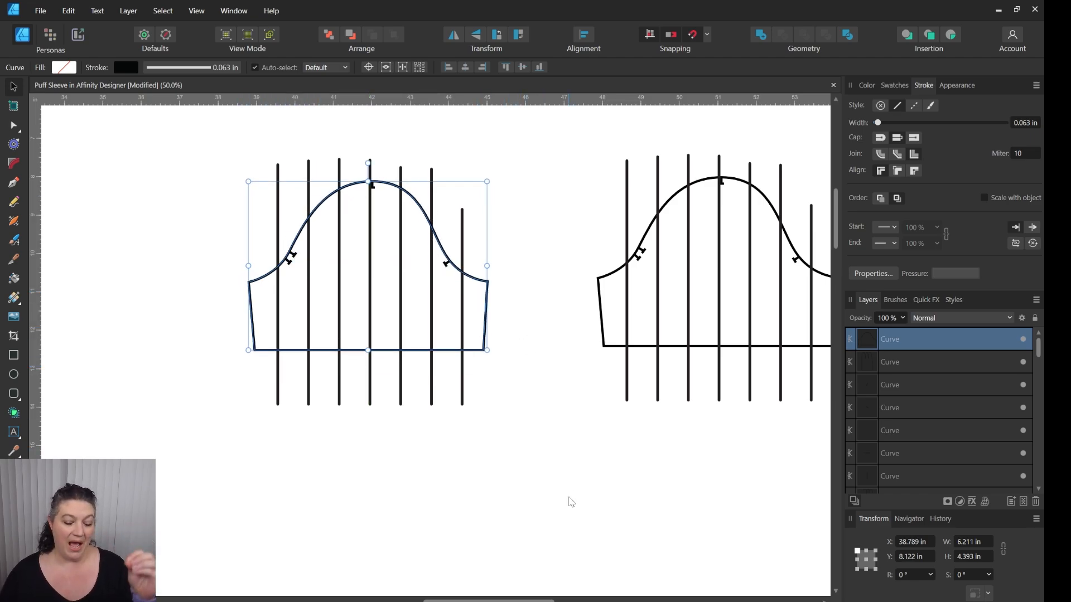
left_click(179, 377)
Step: Slice the copied sleeve into eight vertical strips with seven straight Knife cuts along the guide lines from cap to hem
left_click(13, 258)
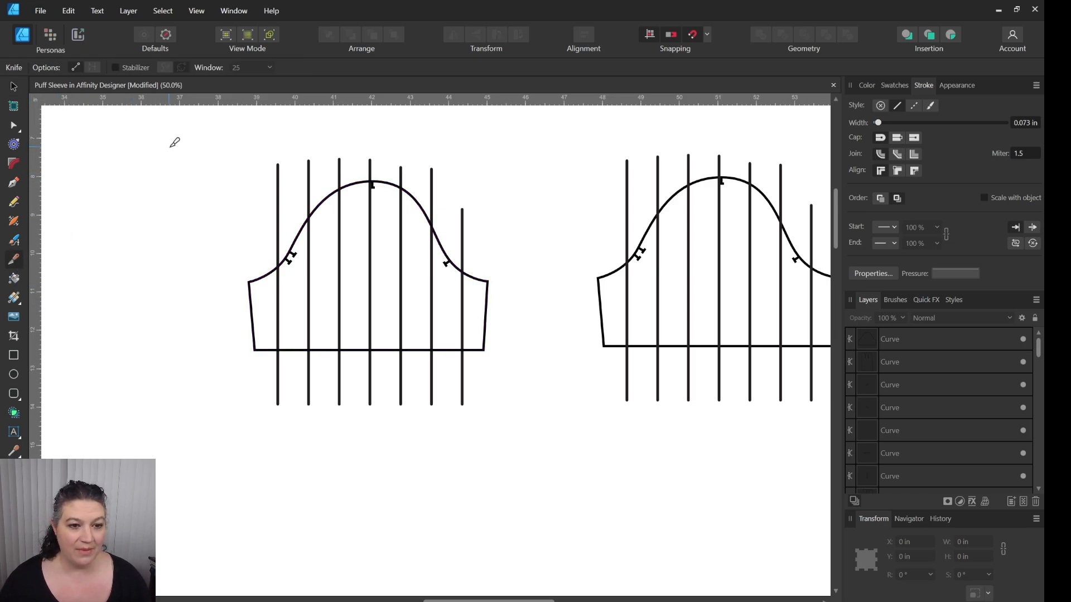
left_click_drag(174, 148, 564, 391)
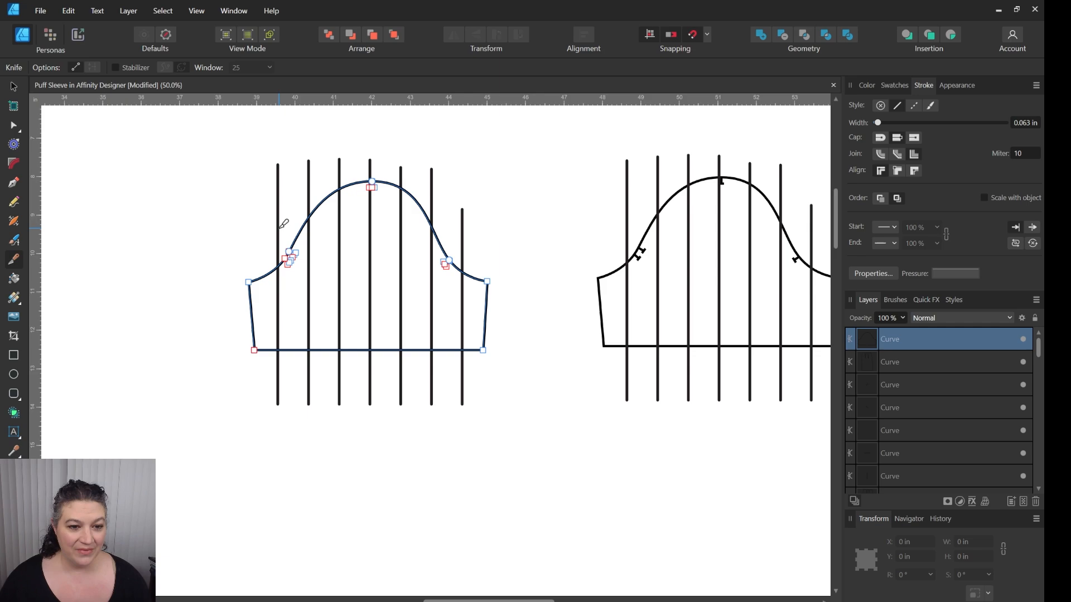
left_click_drag(282, 223, 280, 392)
left_click_drag(310, 187, 311, 372)
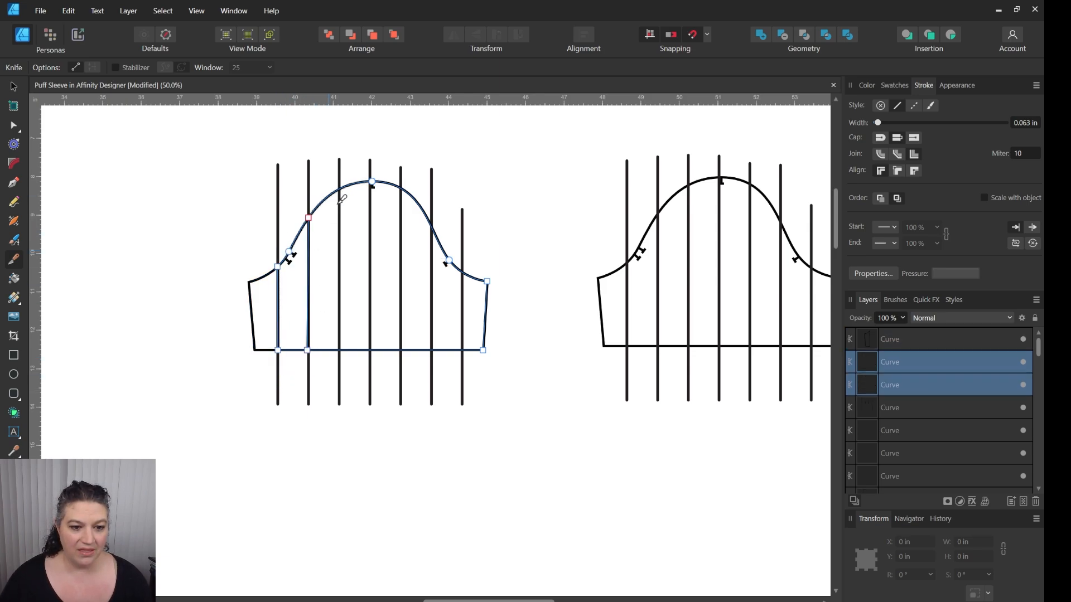
left_click_drag(344, 177, 342, 360)
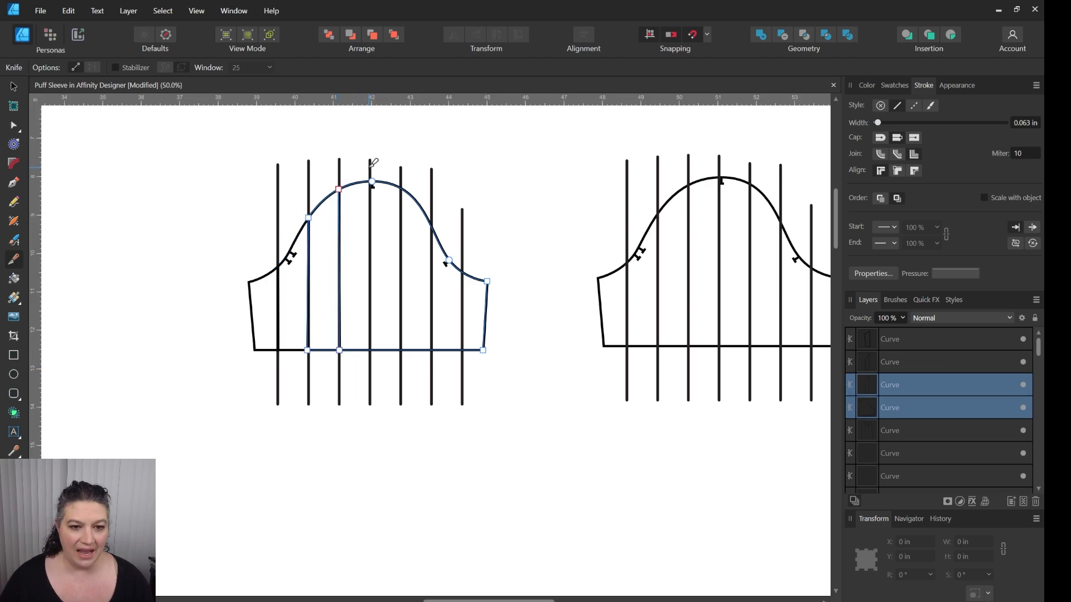
left_click_drag(373, 163, 375, 368)
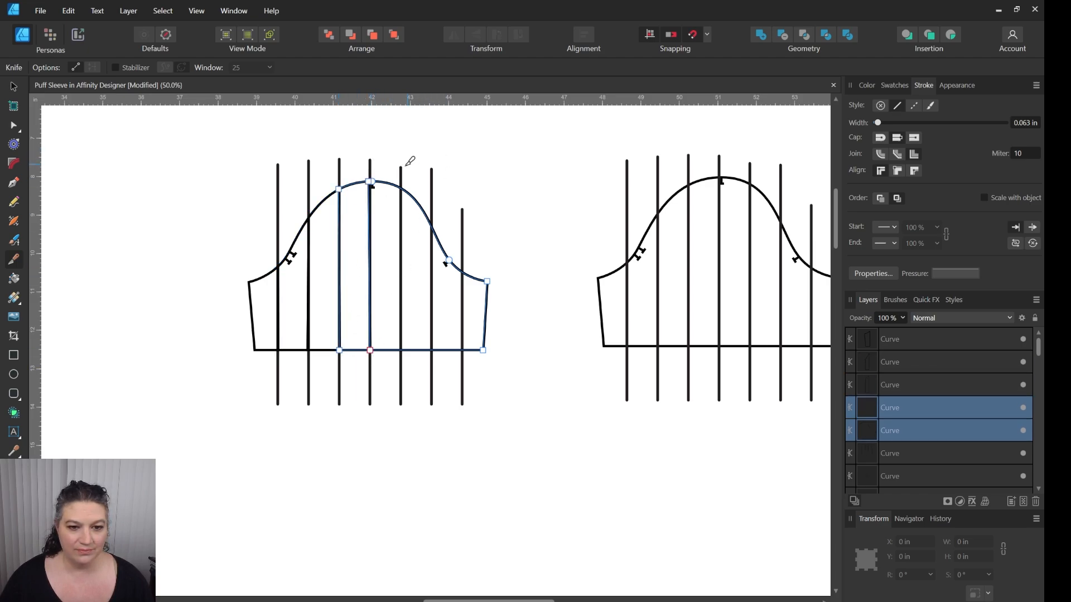
mouse_move(407, 164)
left_mouse_down()
mouse_move(403, 403)
mouse_move(407, 378)
left_mouse_up()
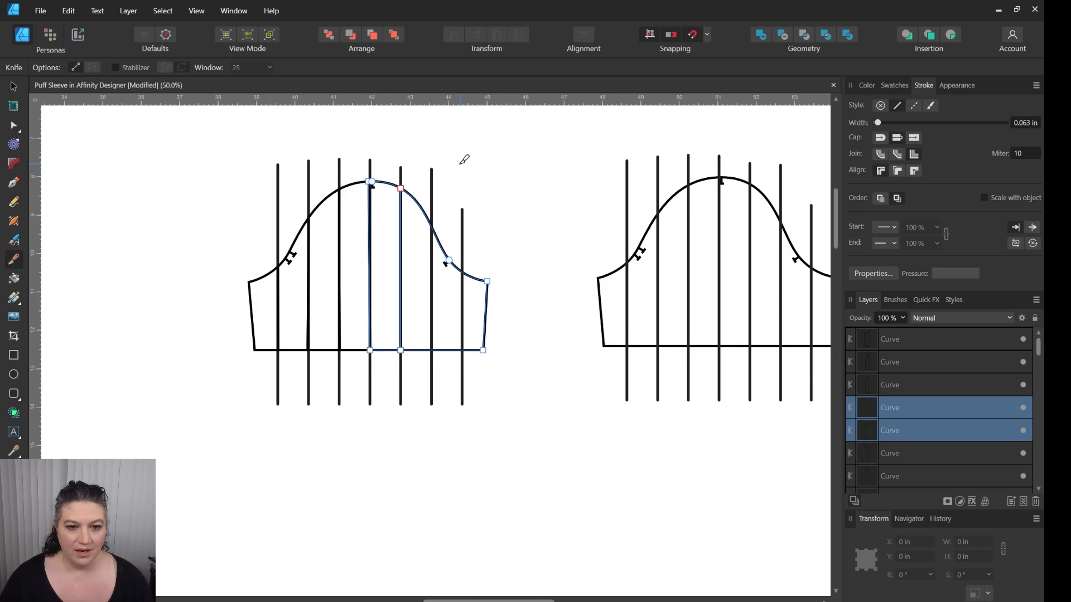
left_click_drag(432, 175, 434, 380)
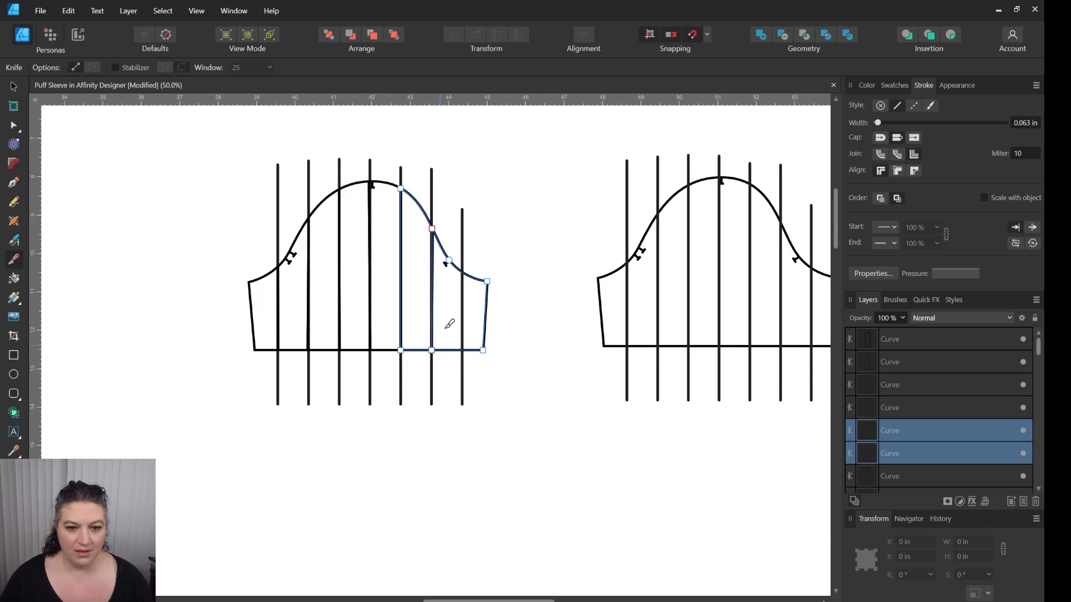
mouse_move(464, 246)
left_mouse_down()
mouse_move(453, 338)
mouse_move(466, 368)
left_mouse_up()
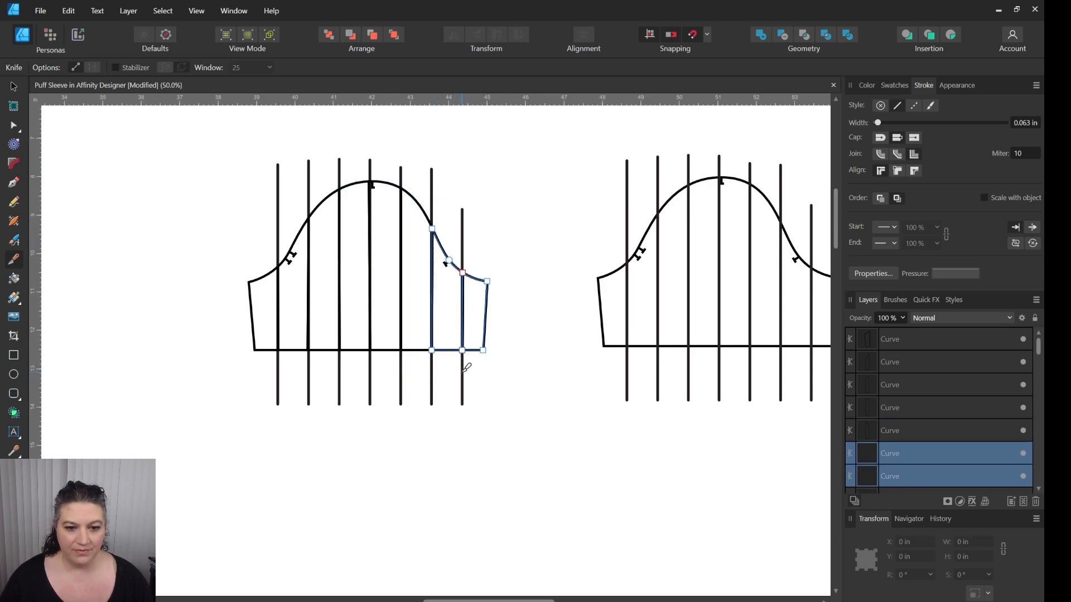
Step: Move all the sliced sleeve strips with their notches below the locked guide lines and deselect them
key("v")
left_click(513, 162)
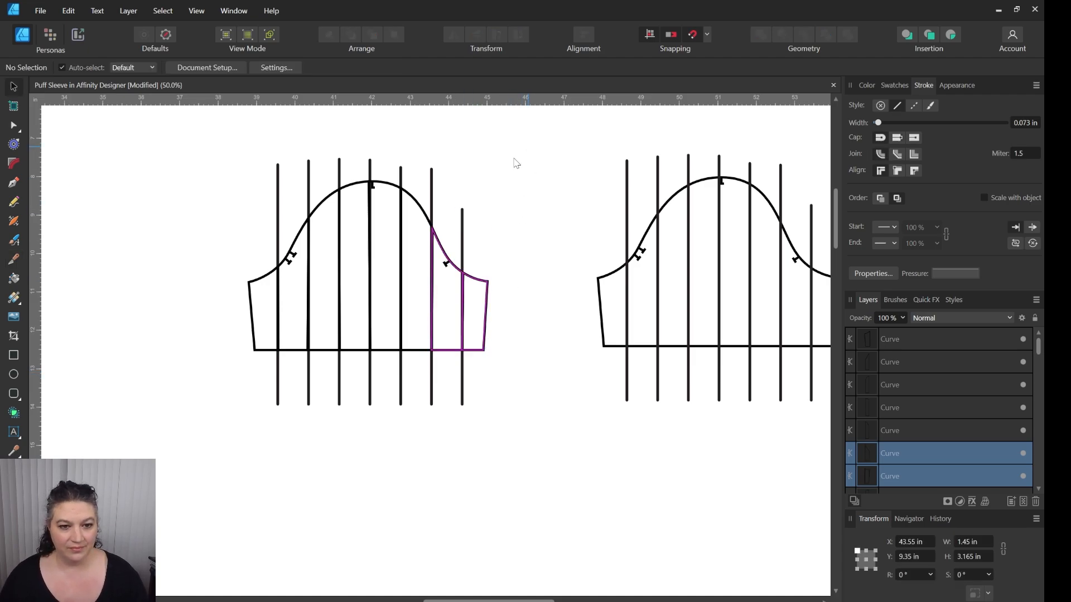
left_click_drag(527, 147, 229, 391)
left_click_drag(487, 287, 472, 532)
scroll(479, 446, "down", 5)
left_click(484, 371)
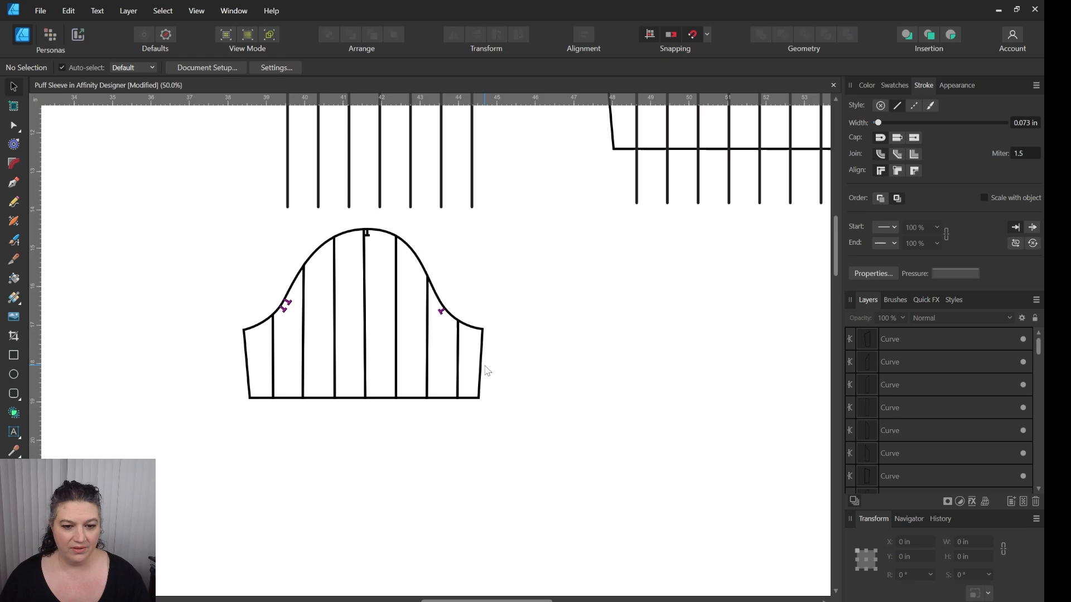
Step: Pull the two outermost underarm strips away from either side of the sliced sleeve and deselect
left_click_drag(483, 371, 527, 363)
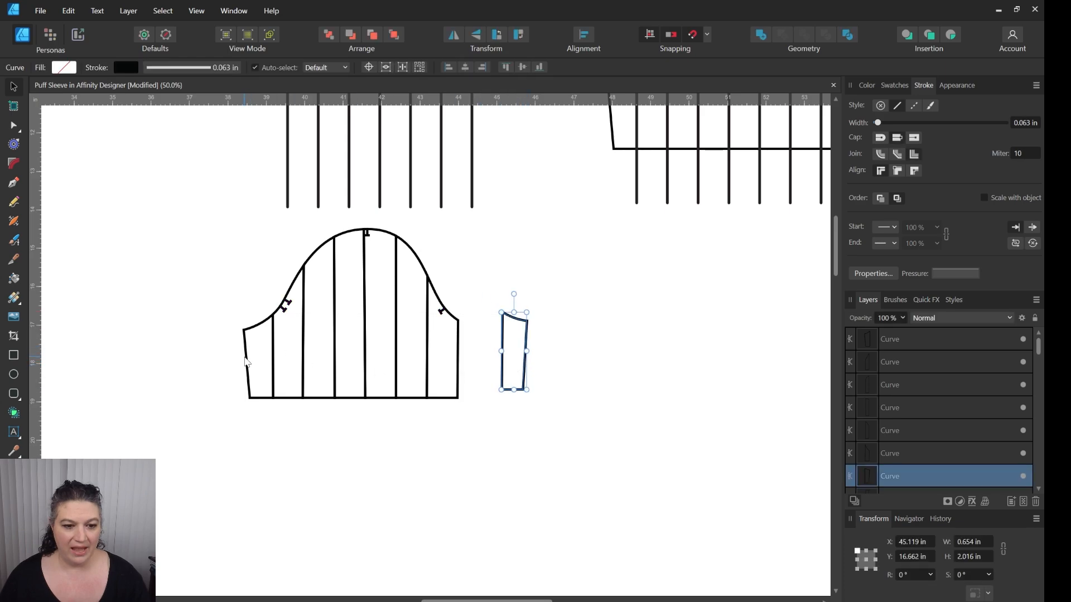
left_click_drag(245, 365, 167, 369)
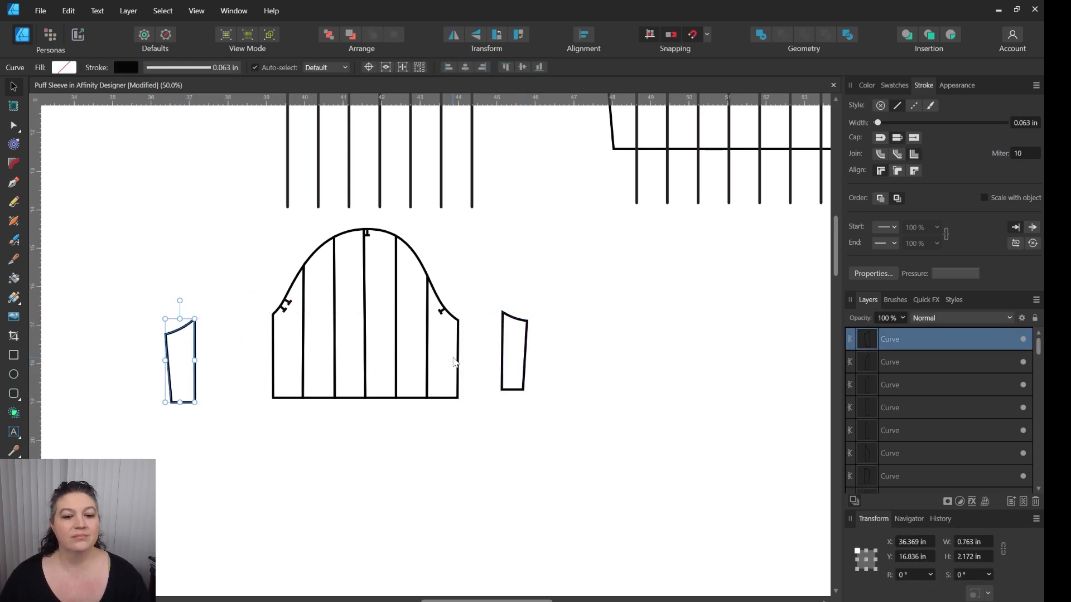
left_click_drag(583, 233, 92, 472)
left_click(560, 294)
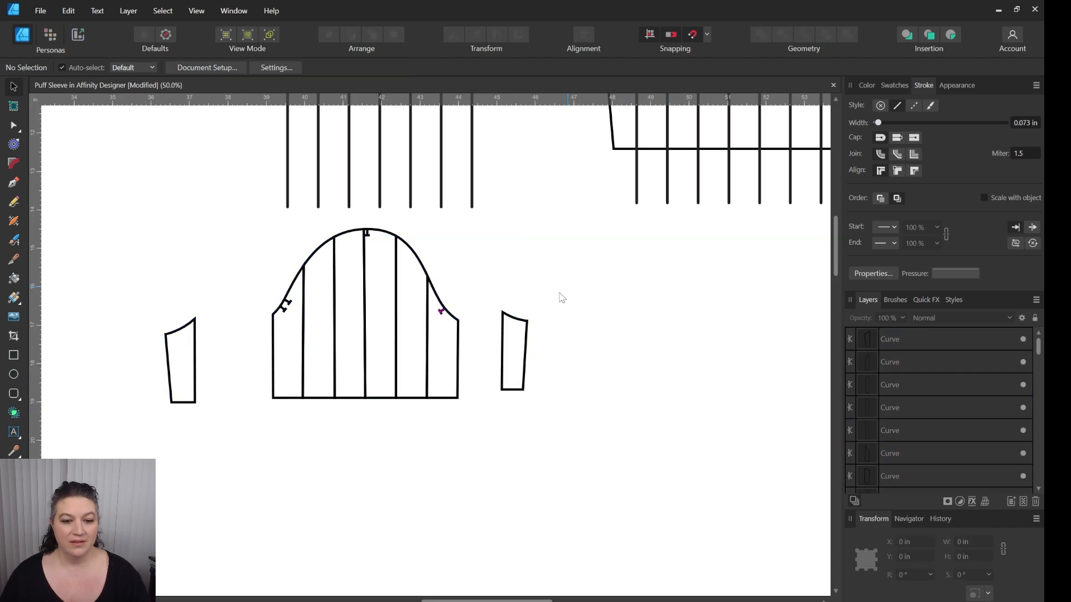
Step: Spread the second and third strips from the left and the second strip from the right away from the cap centre
left_click_drag(459, 361, 472, 361)
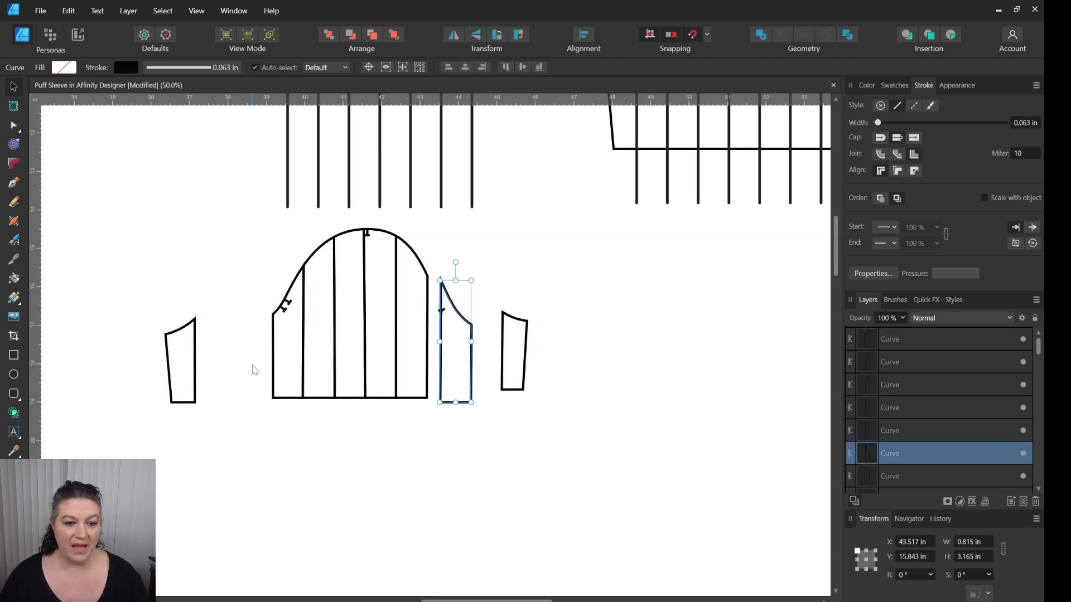
left_click_drag(274, 368, 229, 368)
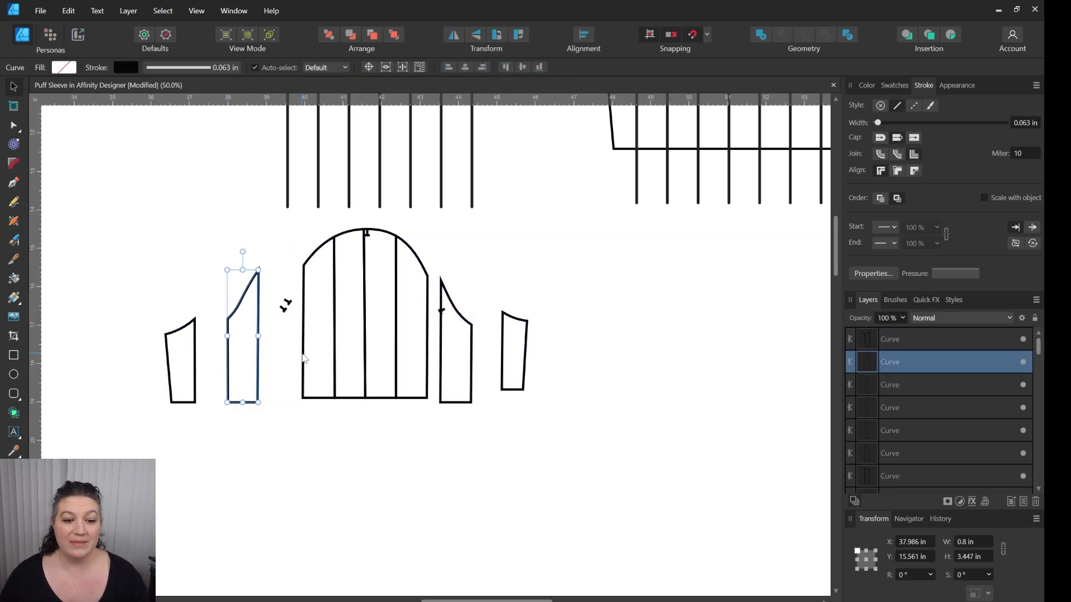
left_click_drag(305, 363, 286, 362)
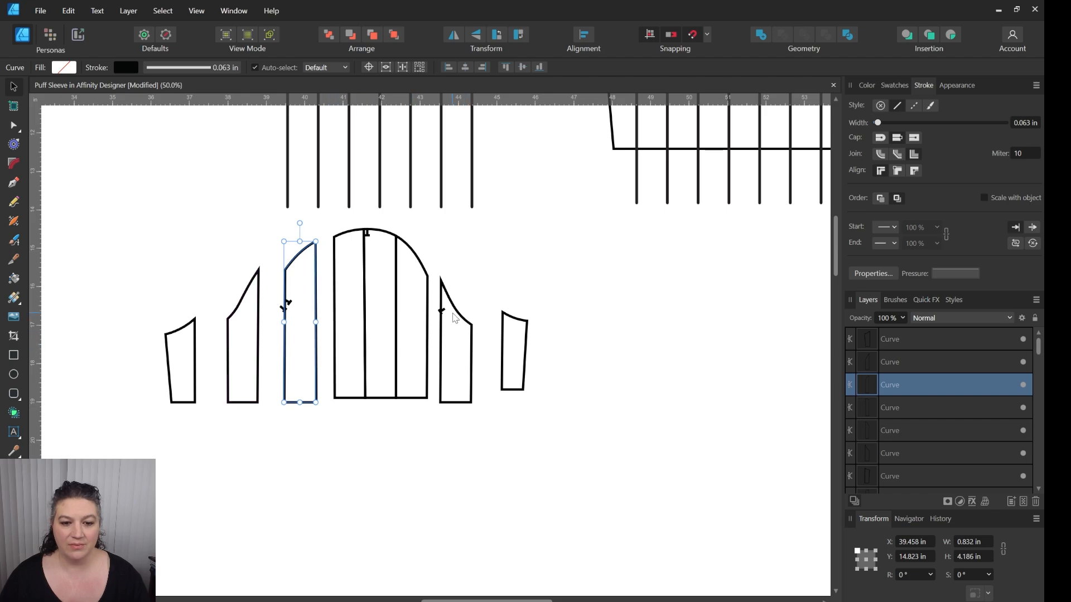
left_click(461, 317)
left_click_drag(461, 317, 479, 318)
Step: Delete the single notch at the right of the cap and the notch at the cap's centre
left_click(444, 316)
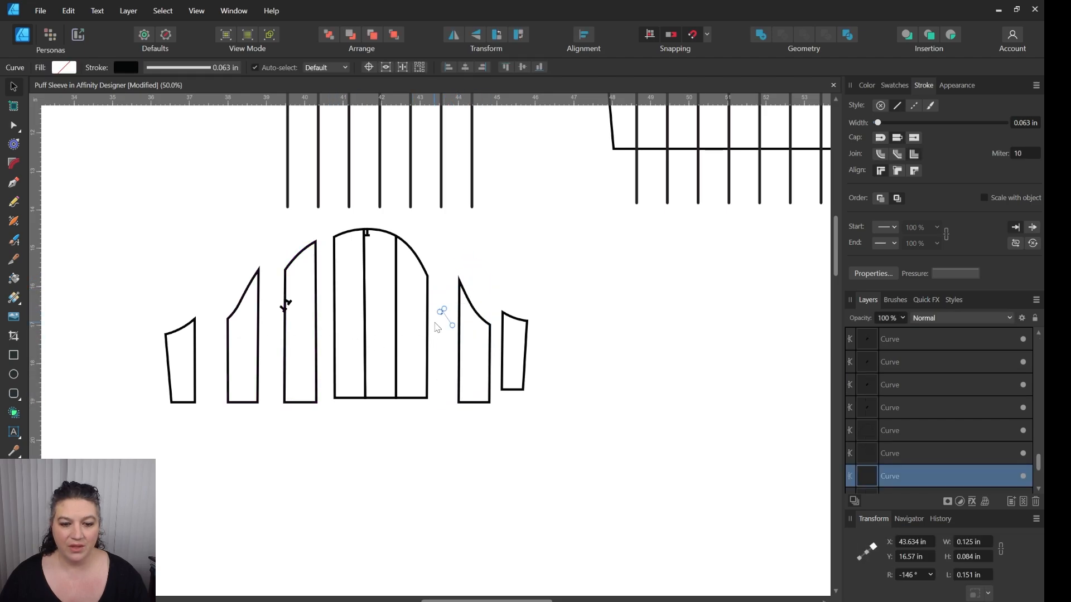
key("Delete")
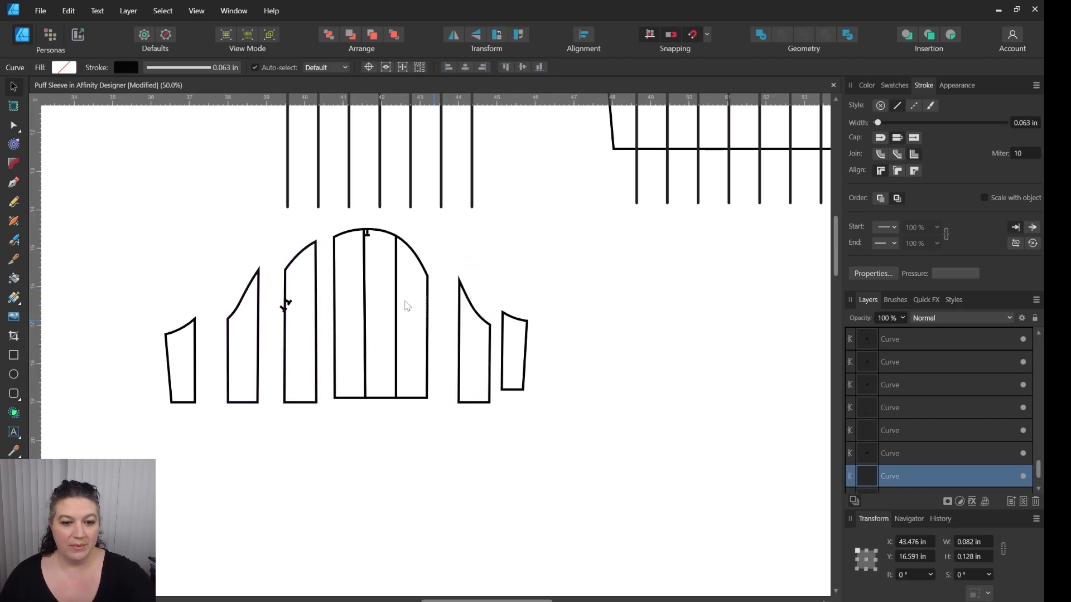
left_click(368, 239)
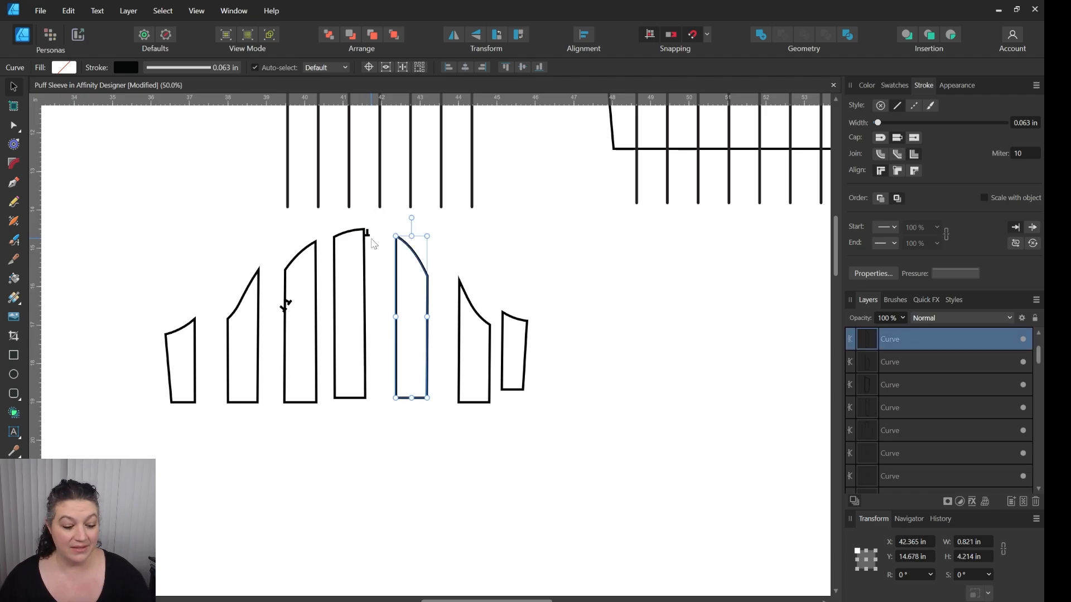
left_click(367, 235)
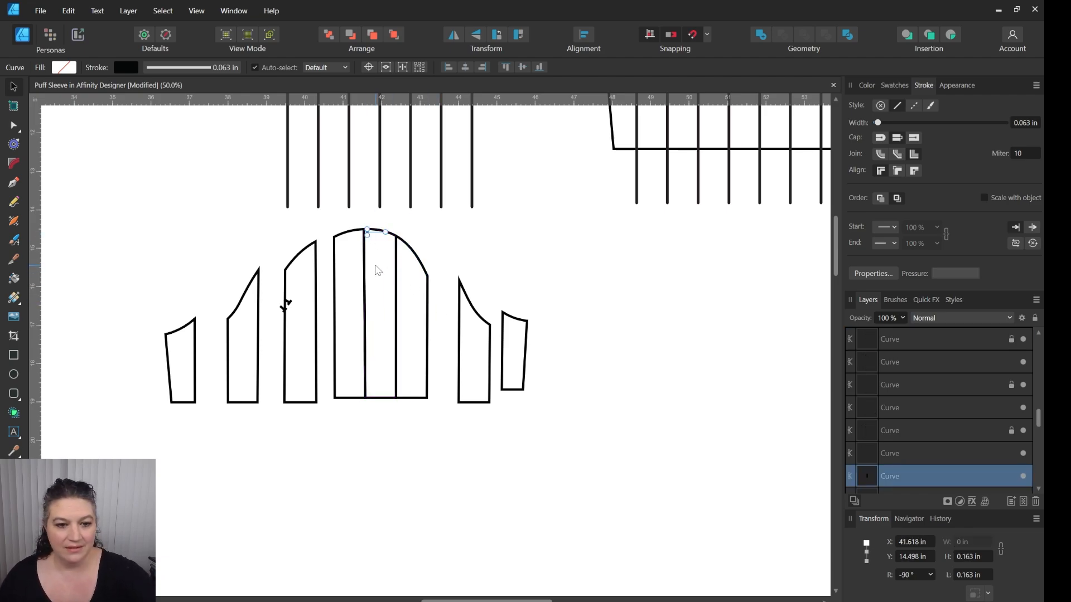
left_click(374, 263)
left_click(368, 233)
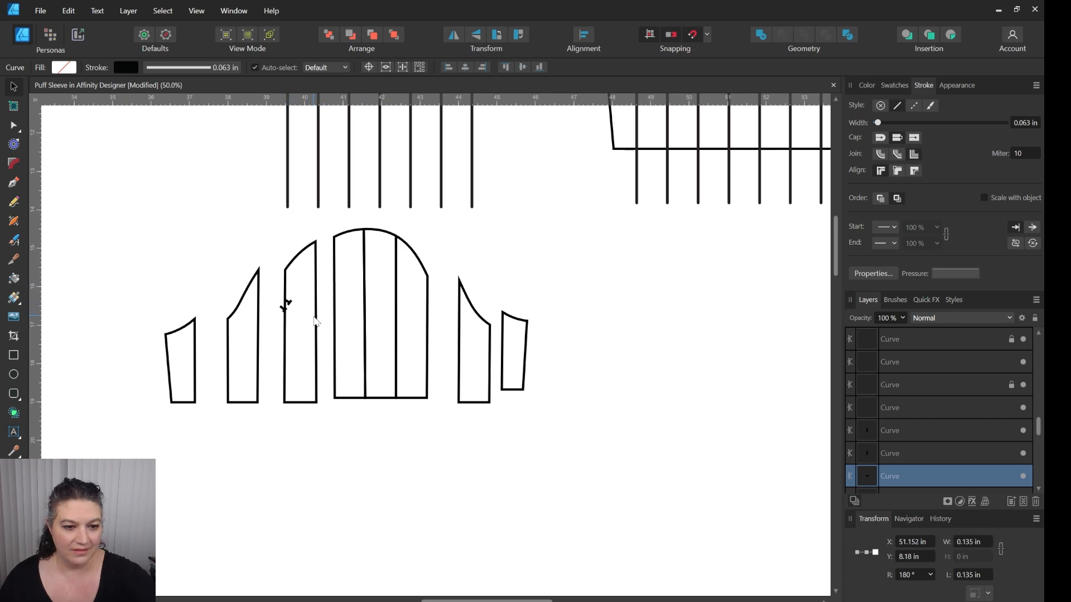
Step: Shift the third strip from the left clear of the double notch and delete that notch
left_click_drag(285, 304, 302, 304)
left_click(283, 307)
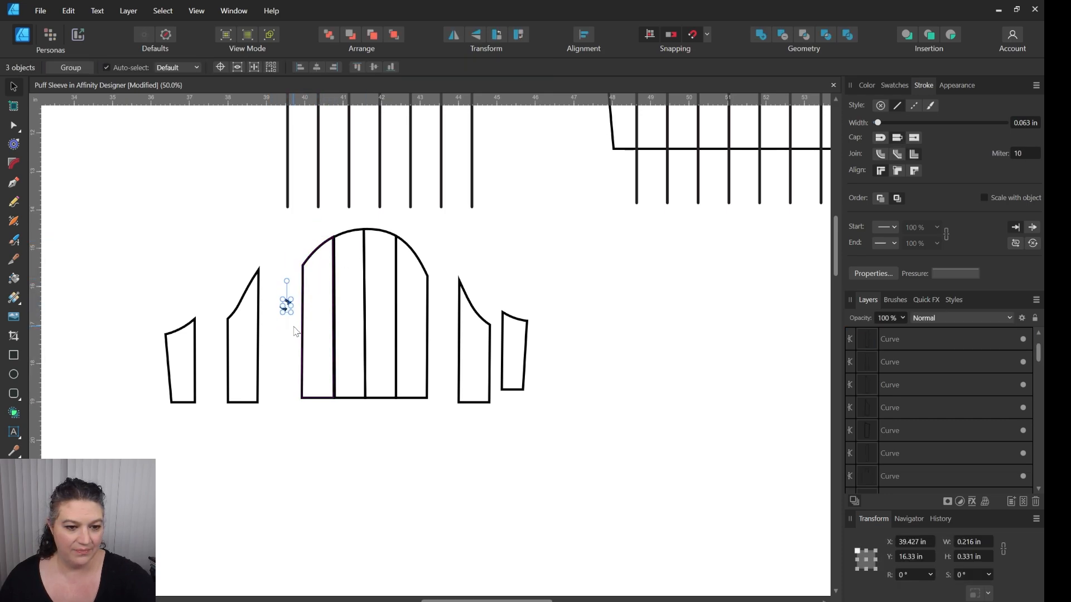
mouse_move(289, 292)
left_mouse_down()
mouse_move(271, 319)
mouse_move(280, 335)
left_mouse_up()
key("Delete")
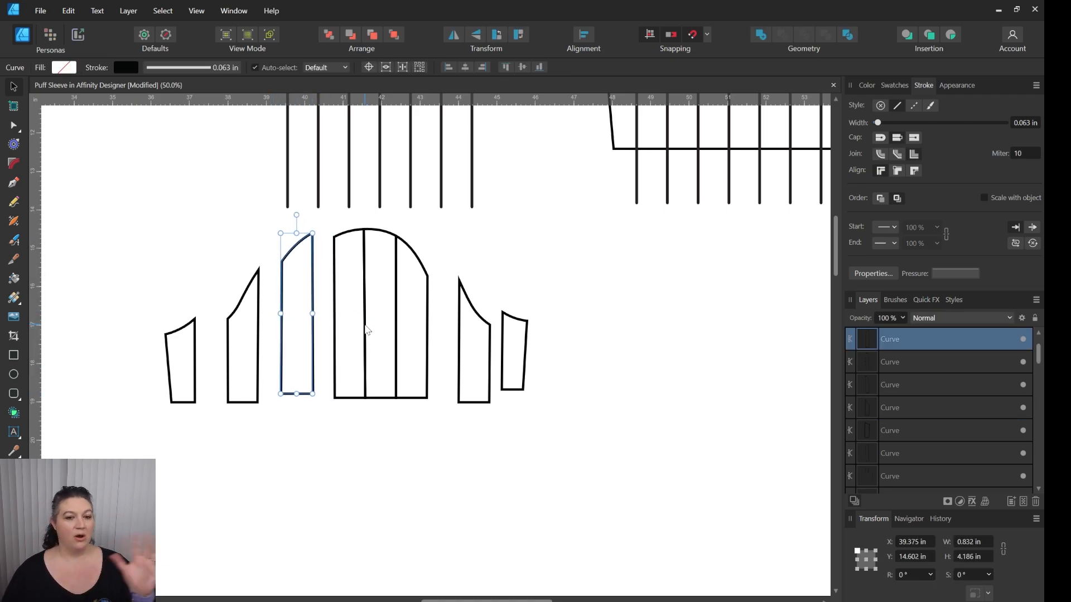
Step: Divide the second sleeve copy with its vertical guide lines using the Divide geometry operation
scroll(366, 331, "up", 5)
scroll(439, 335, "down", 2)
scroll(440, 335, "right", 1)
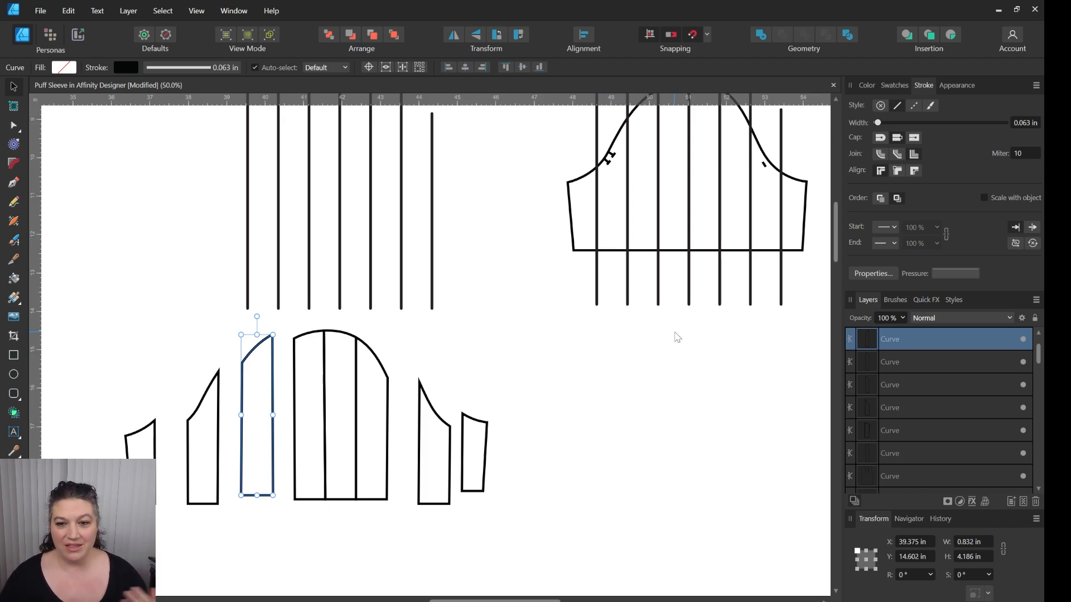
left_click_drag(677, 336, 470, 464)
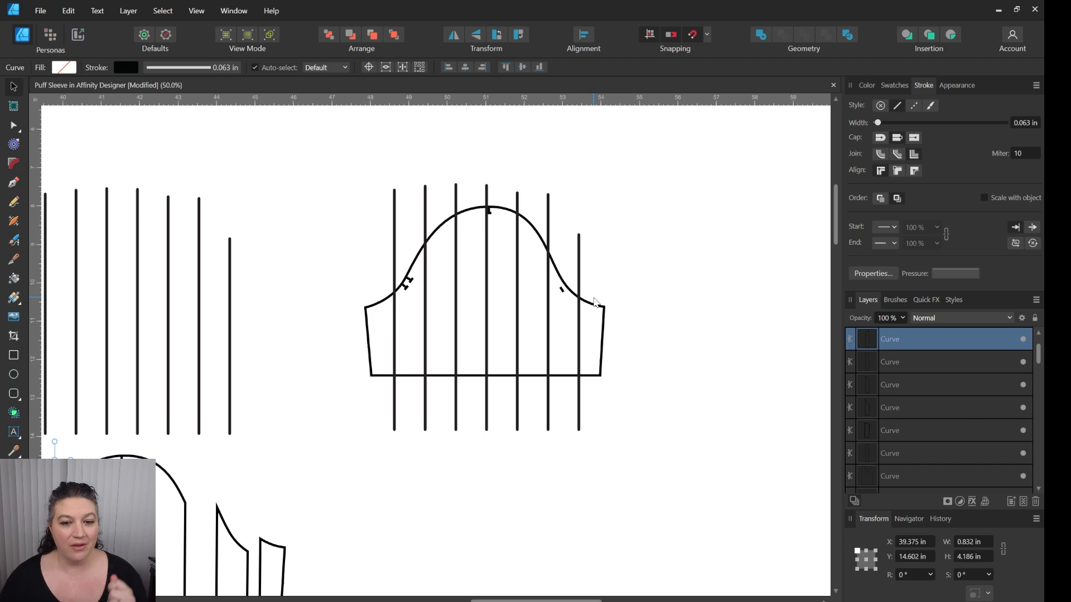
left_click_drag(642, 160, 333, 466)
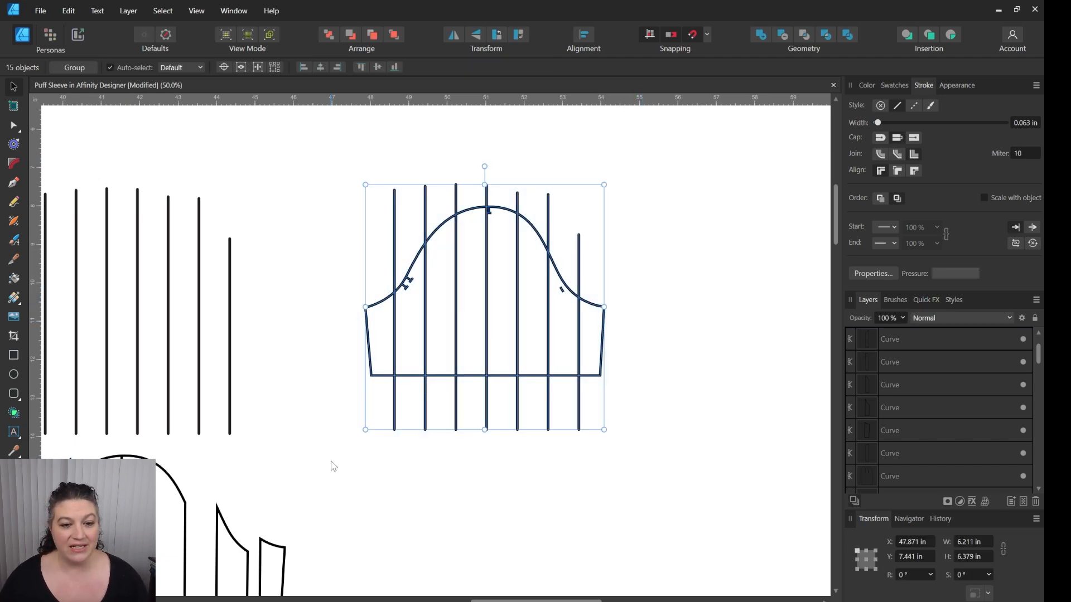
right_click(518, 338)
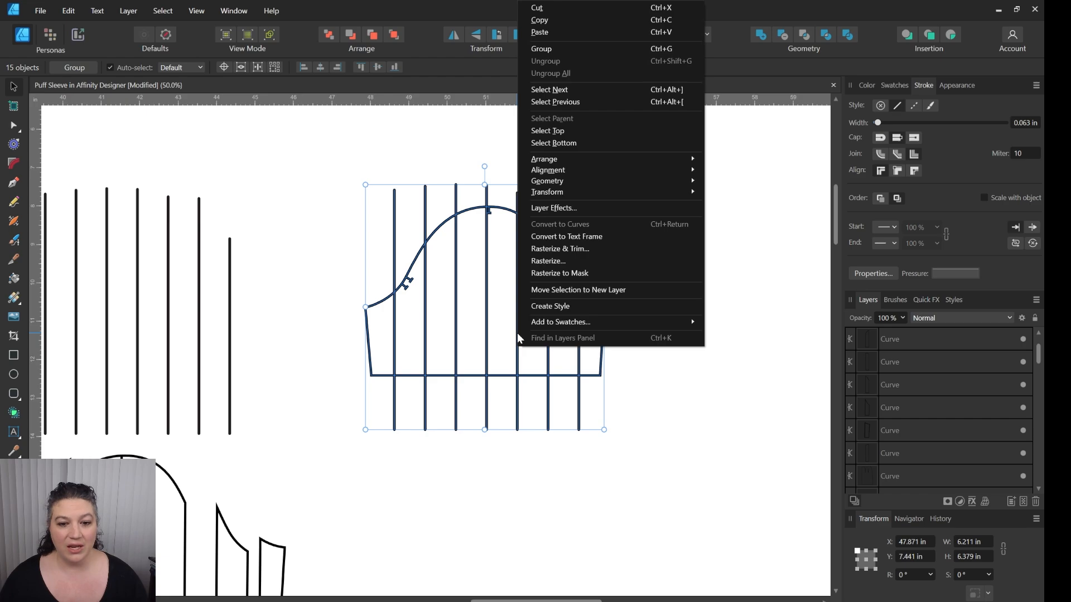
mouse_move(574, 187)
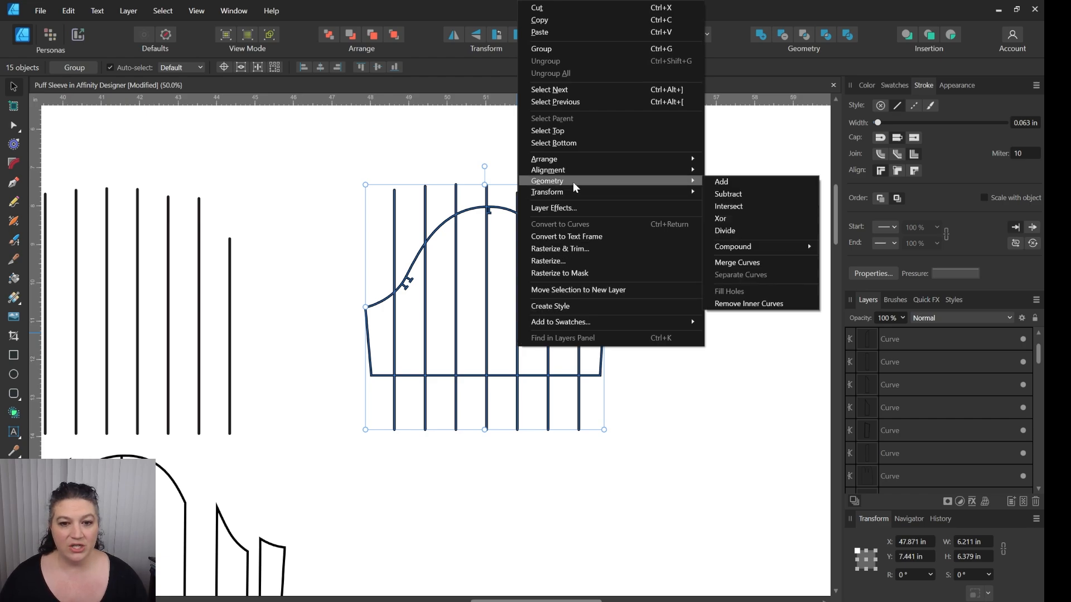
left_click(741, 238)
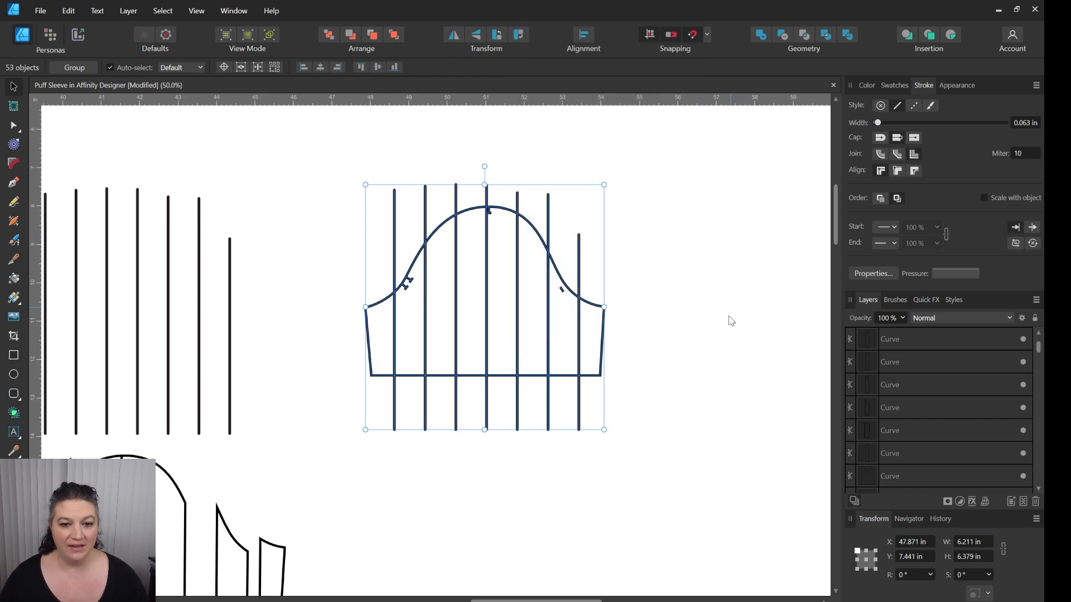
Step: Try pulling the right end piece and an inner line segment out of the divided sleeve, undoing each move
left_click(633, 491)
left_click_drag(603, 329, 633, 329)
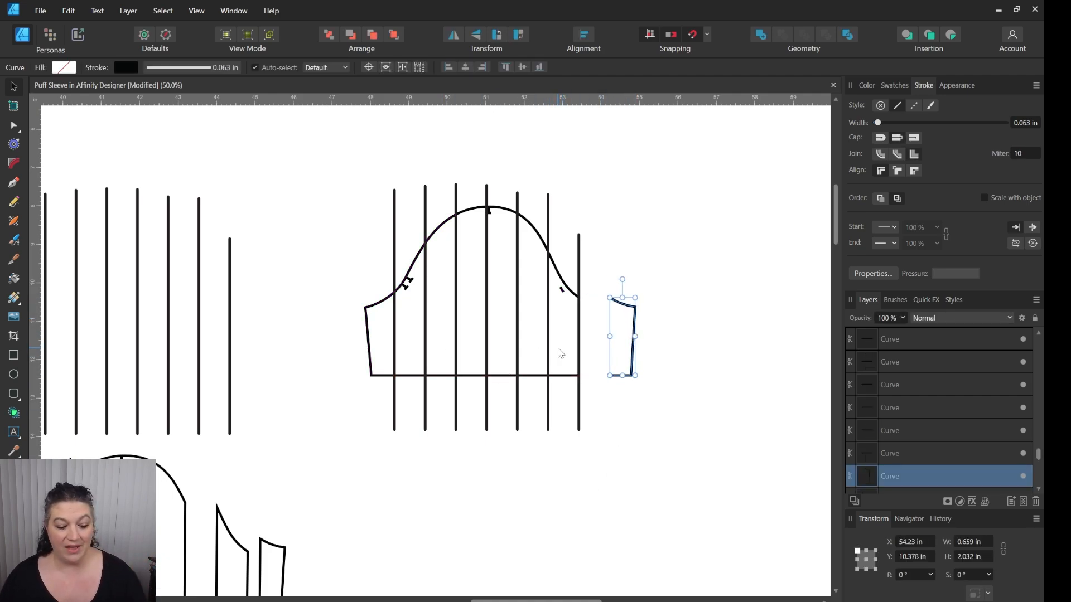
key("ctrl+z")
left_click_drag(547, 328, 692, 316)
key("ctrl+z")
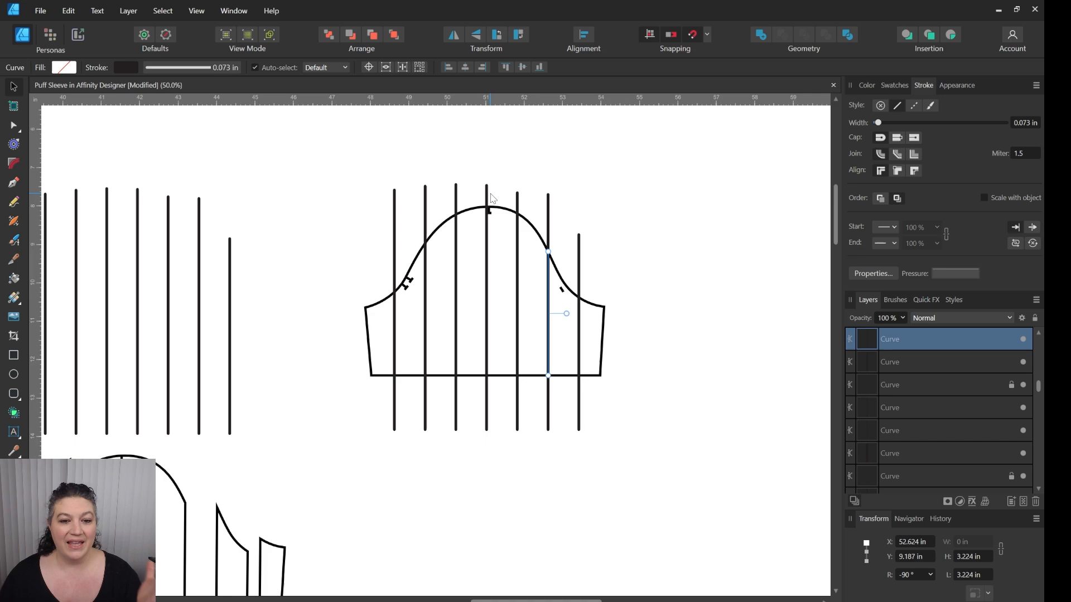
Step: Delete the seven guide line ends that stick out above the divided sleeve's cap
left_click(396, 205)
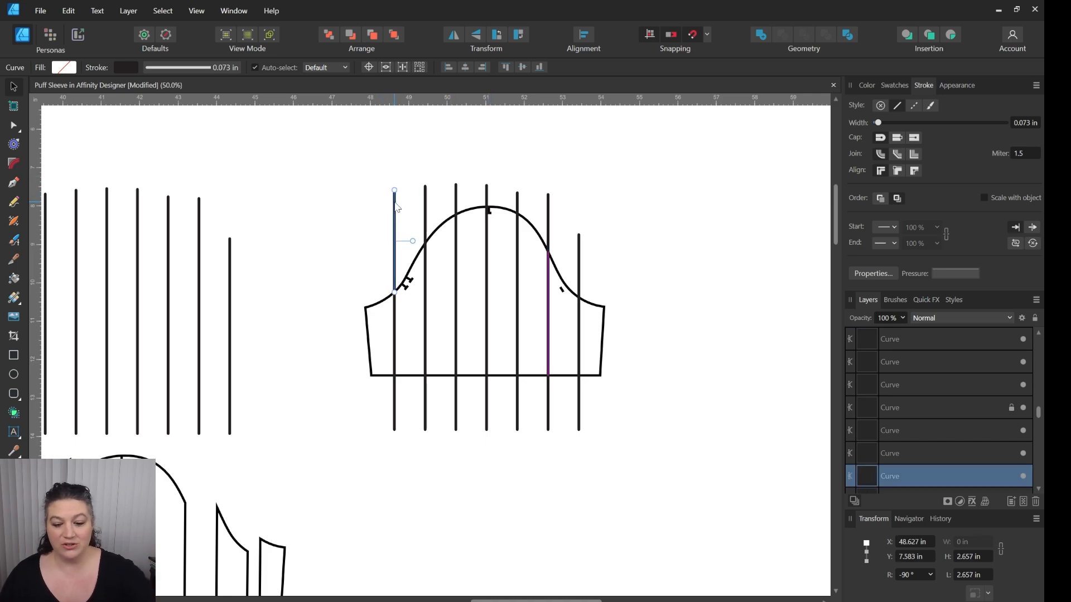
key("Delete")
left_click(426, 210)
key("Delete")
left_click(456, 199)
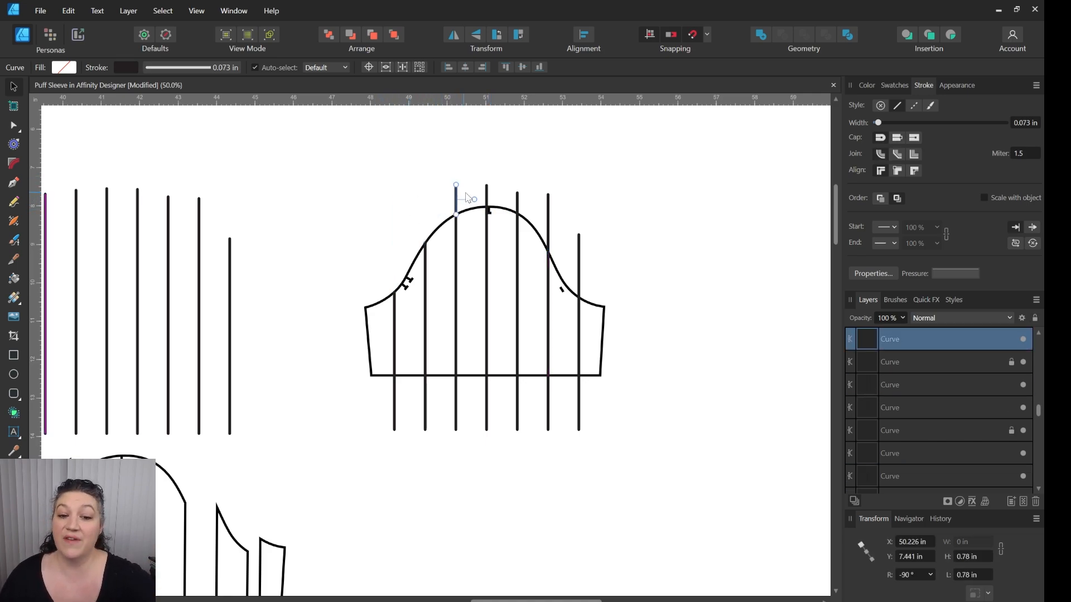
key("Delete")
left_click(486, 194)
key("Delete")
left_click(517, 202)
key("Delete")
left_click(548, 223)
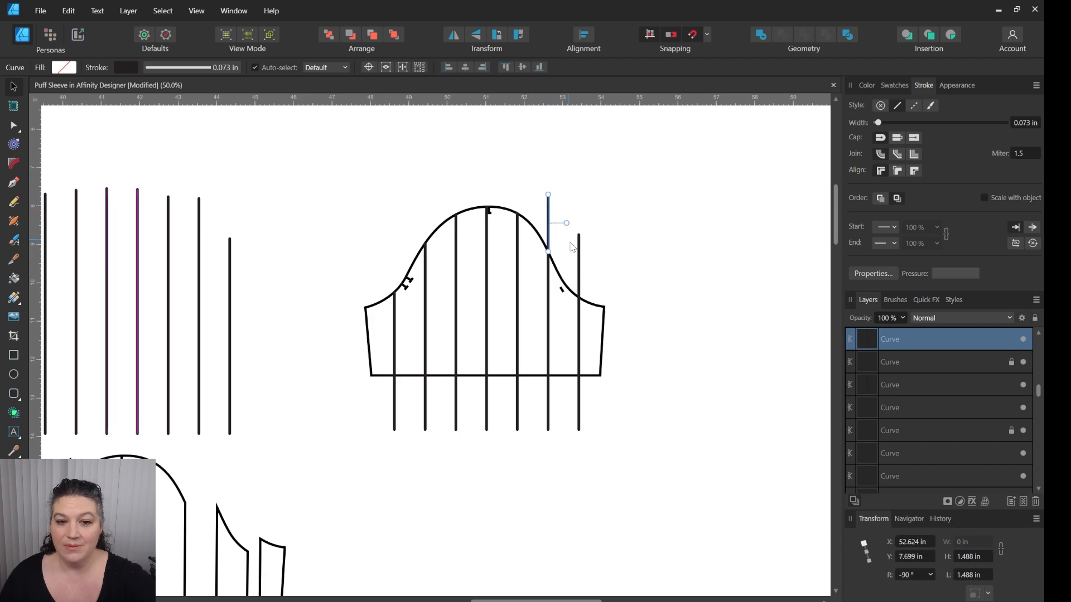
key("Delete")
left_click(579, 253)
key("Delete")
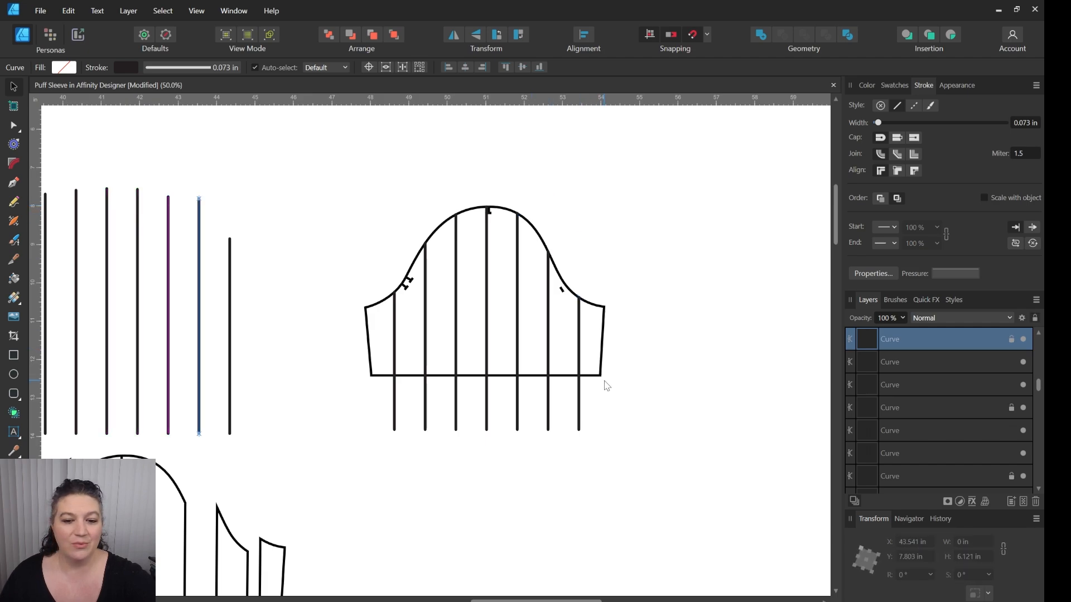
Step: Delete the seven guide line ends that extend below the divided sleeve's hem
left_click(579, 413)
key("Delete")
left_click(548, 412)
key("Delete")
left_click(517, 413)
key("Delete")
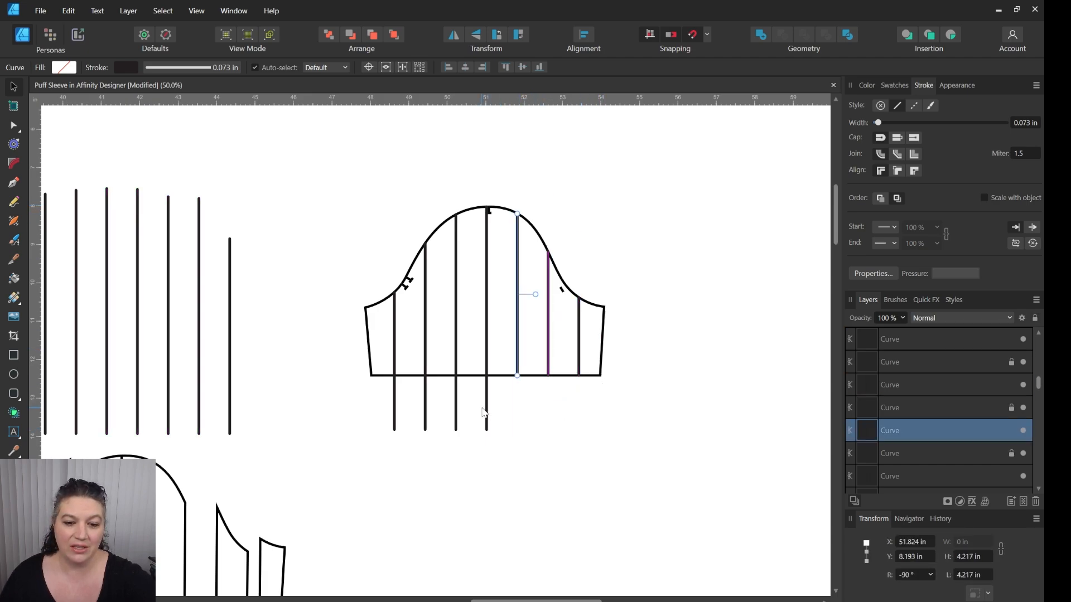
left_click(486, 413)
key("Delete")
left_click(458, 410)
left_click(456, 411)
key("Delete")
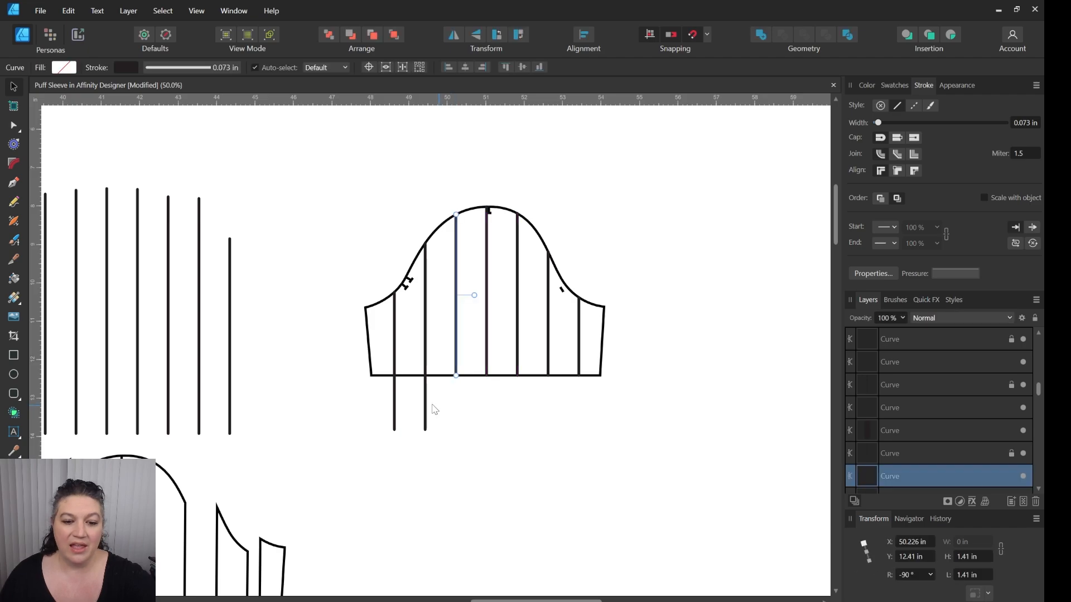
left_click(426, 413)
key("Delete")
left_click(395, 413)
key("Delete")
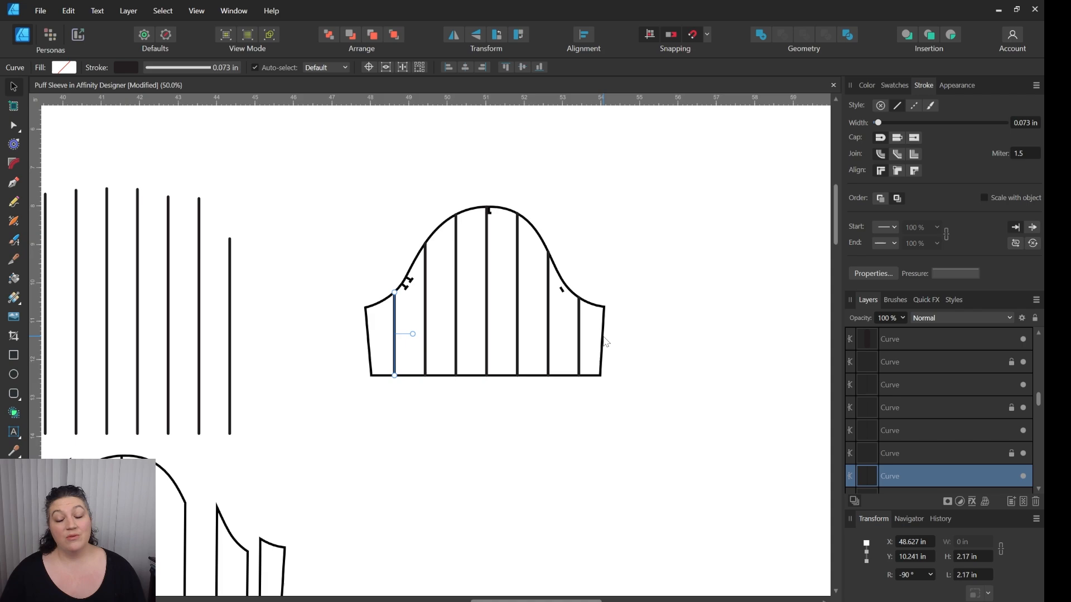
Step: Move the right and left end pieces of the divided sleeve outward, away from its body
left_click_drag(601, 343, 668, 343)
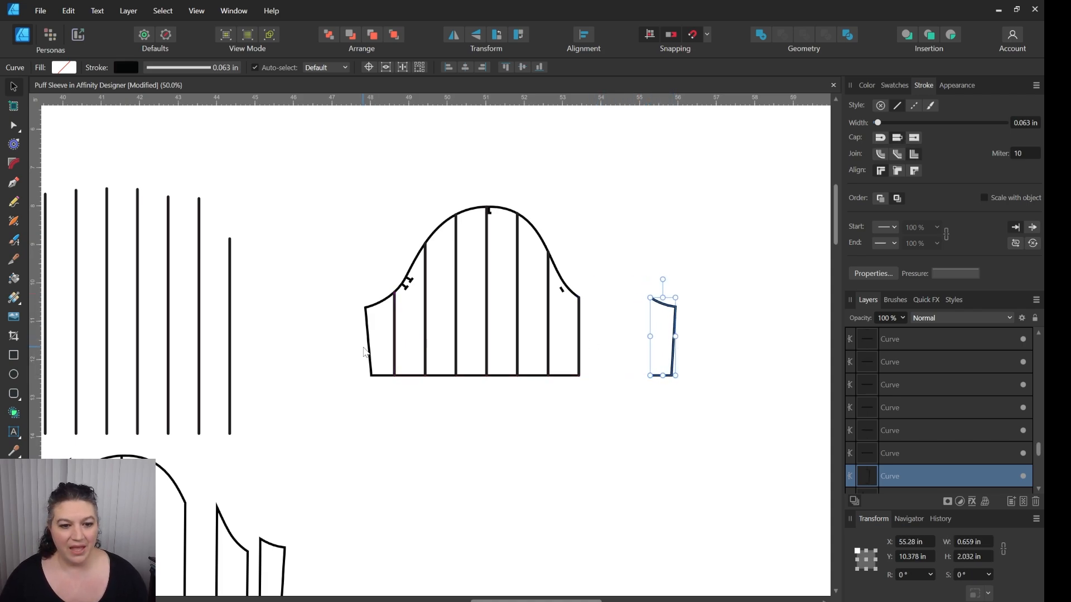
left_click_drag(368, 348, 329, 350)
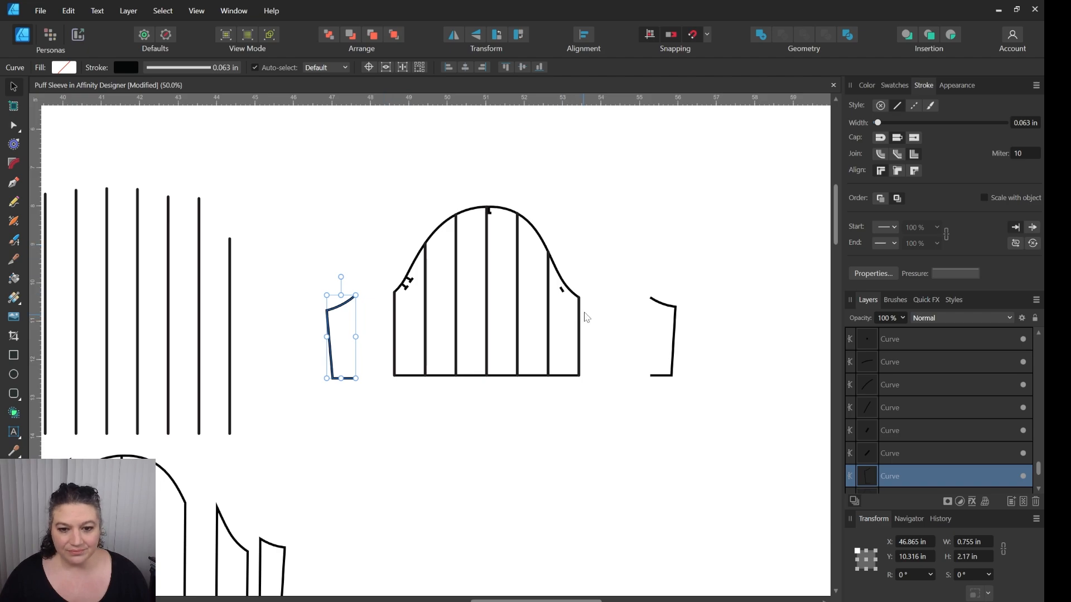
Step: Delete the leftover notch marks on the right cap curve and at the peak of the divided sleeve
left_click(561, 290)
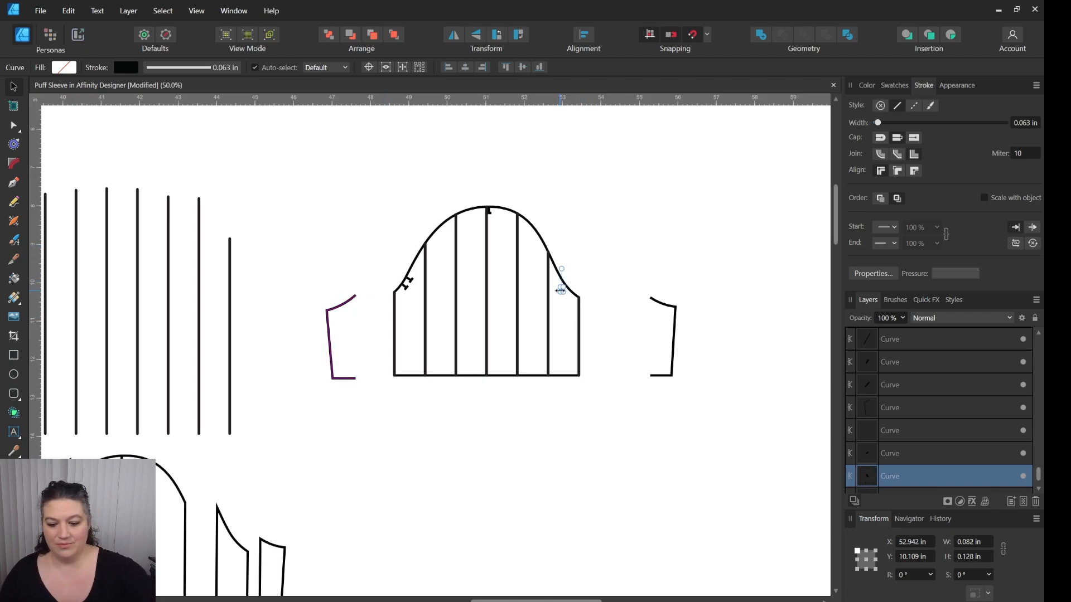
key("Delete")
left_click(489, 212)
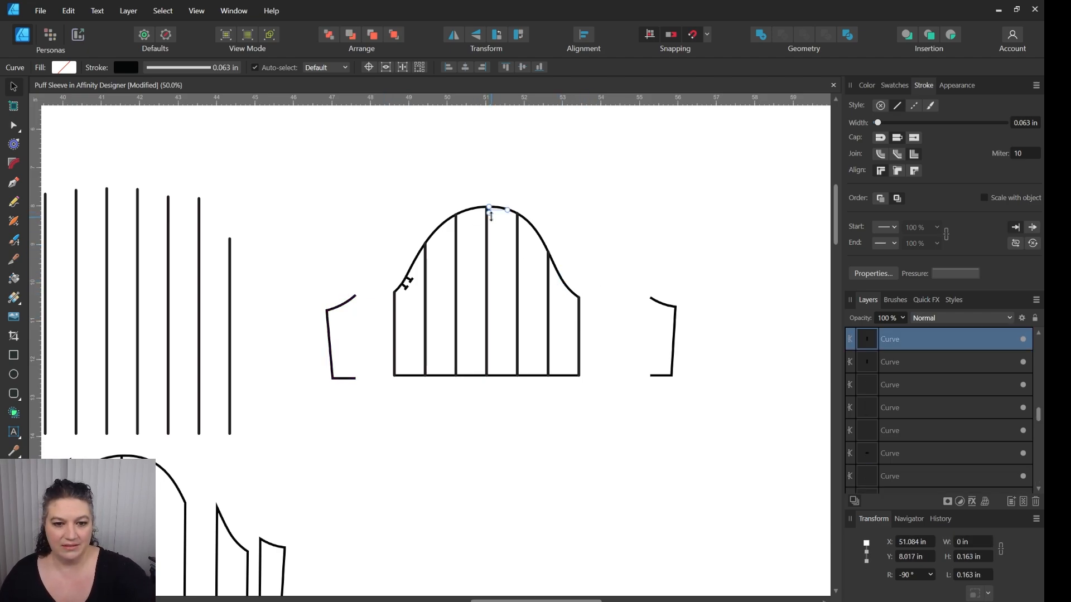
left_click(489, 214)
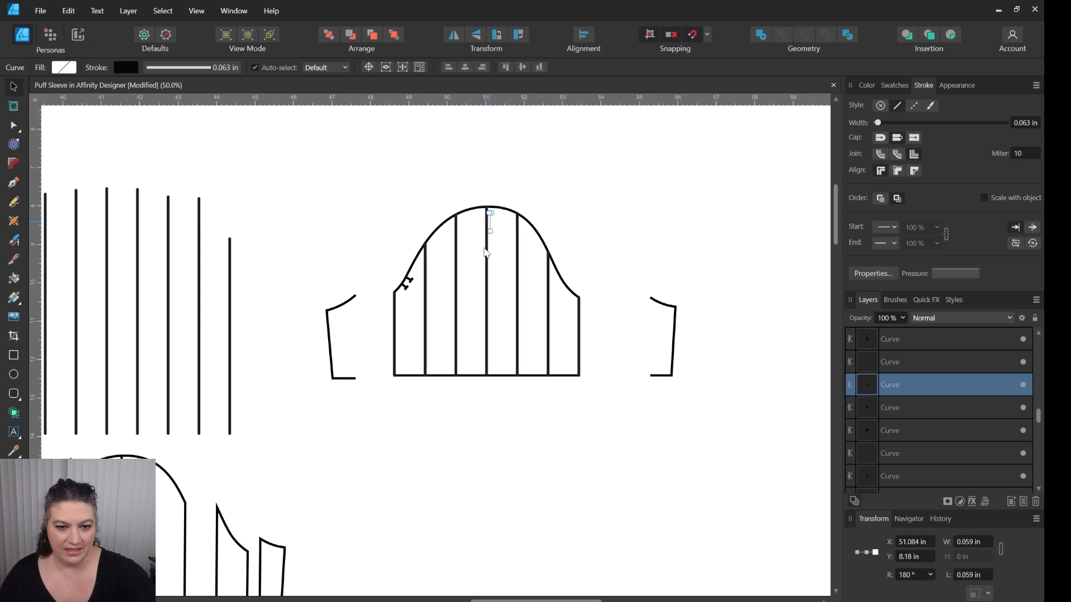
key("Delete")
Step: Delete the leftover notch marks on the left cap curve of the divided sleeve
left_click(407, 285)
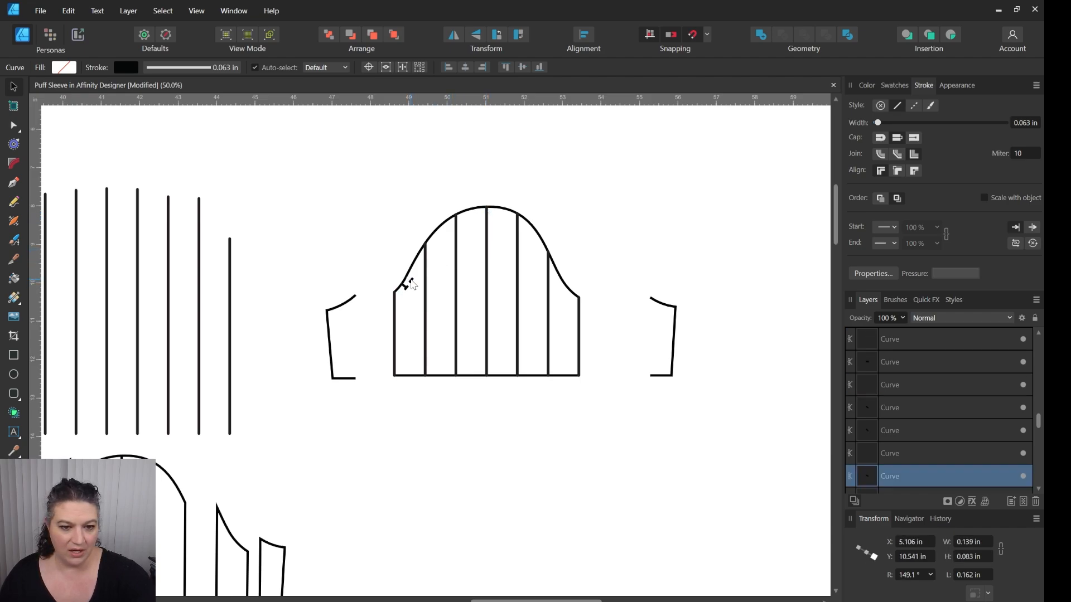
key("Delete")
left_click(412, 280)
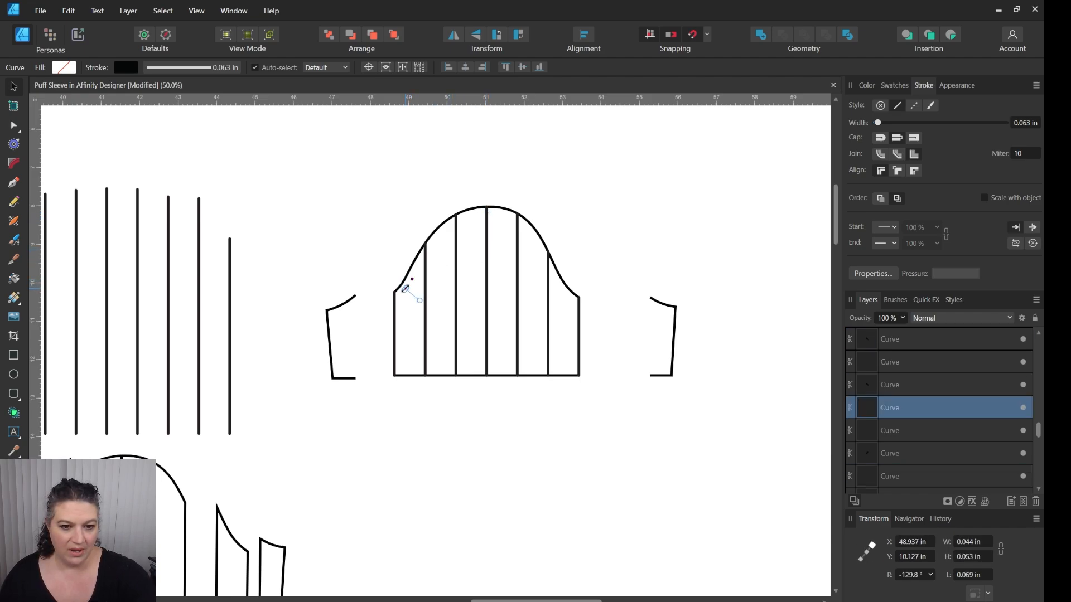
key("Delete")
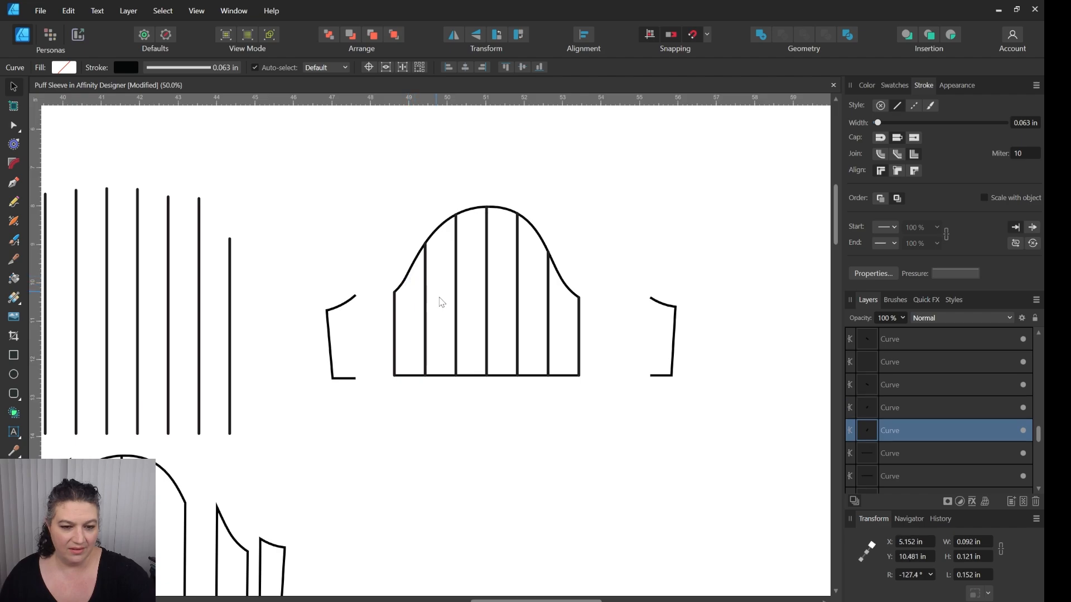
left_click(593, 273)
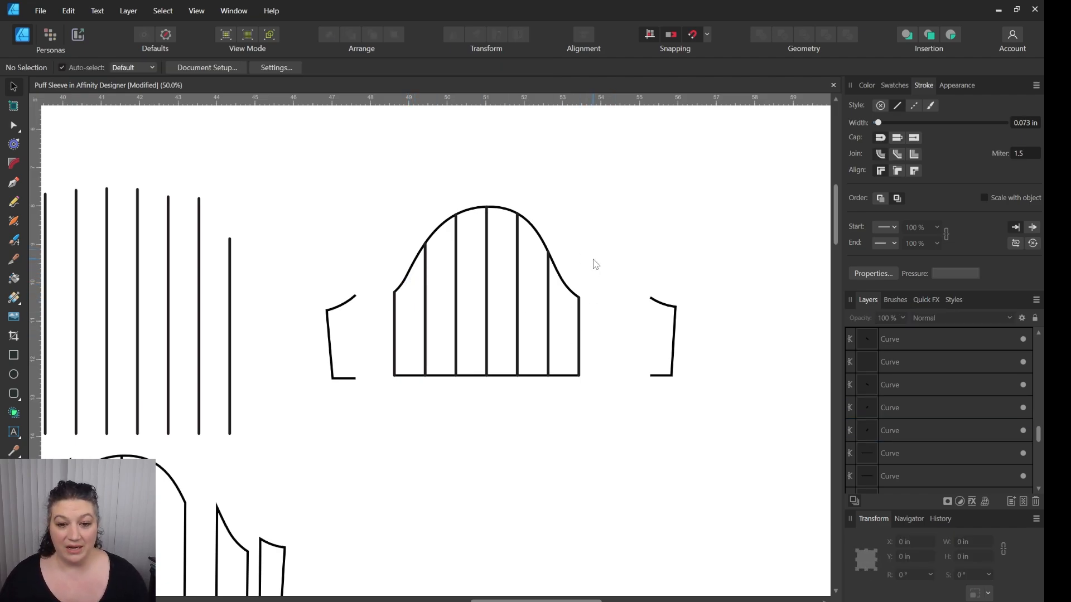
Step: Separate the two rightmost strips of the divided sleeve's body by moving each one outward to the right
left_click_drag(596, 249, 563, 403)
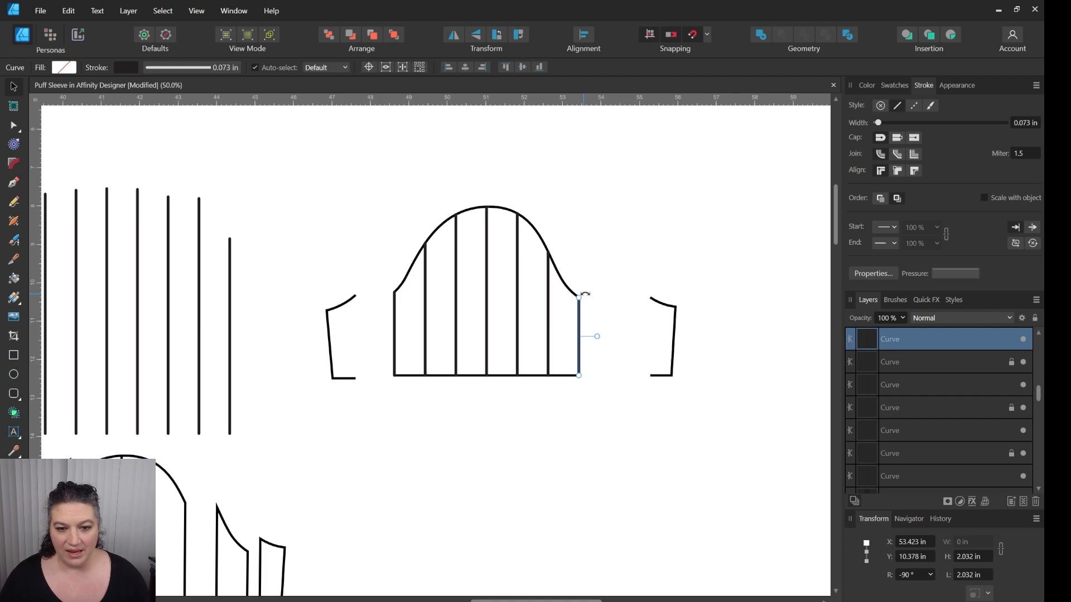
left_click_drag(598, 237, 546, 401)
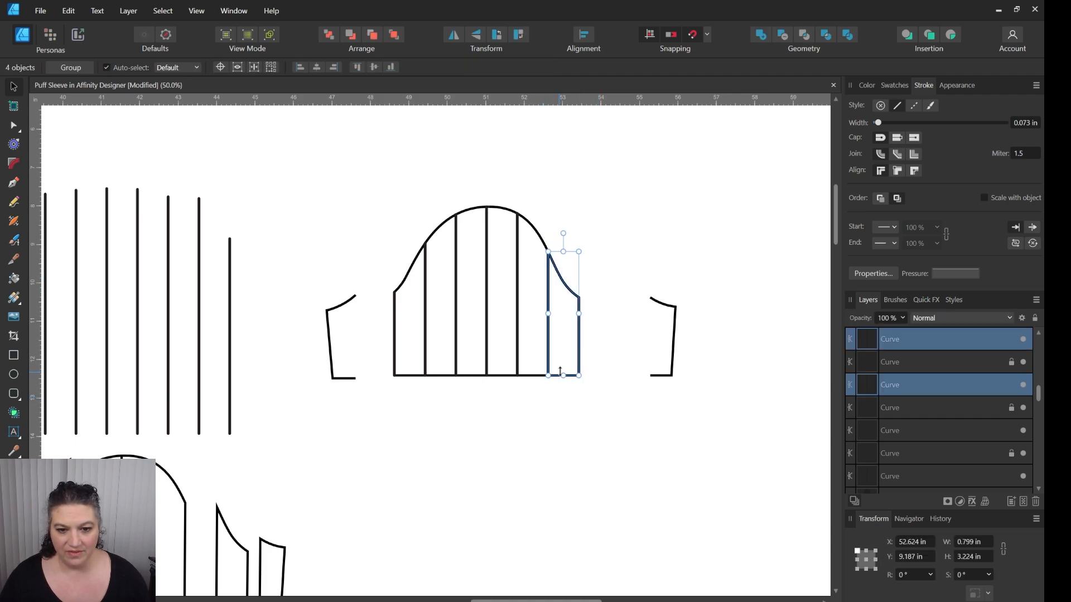
left_click_drag(578, 364, 624, 361)
left_click_drag(567, 206, 517, 399)
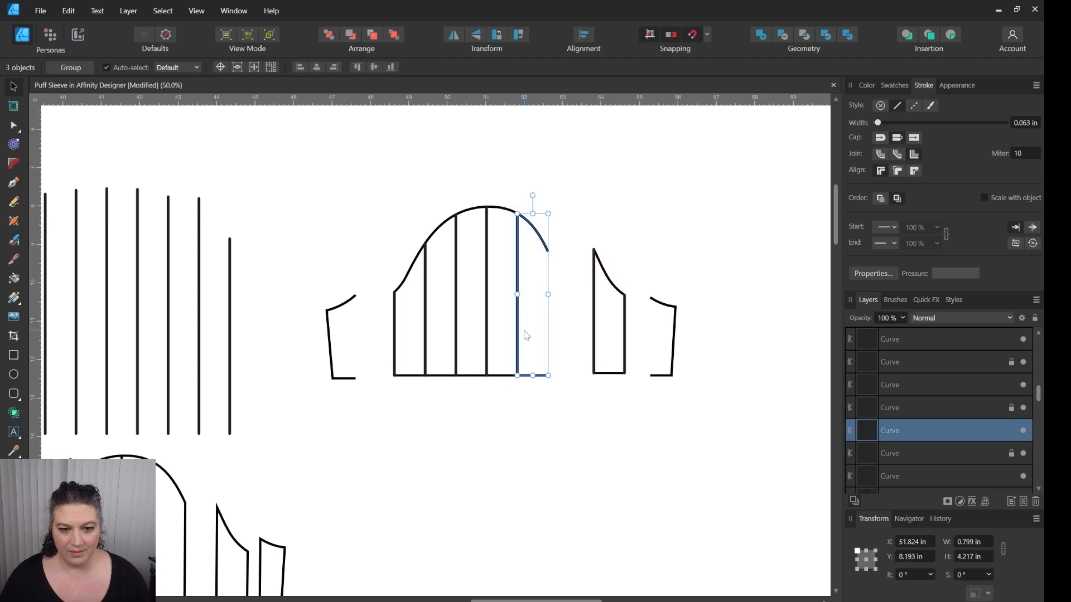
left_click_drag(519, 332, 539, 333)
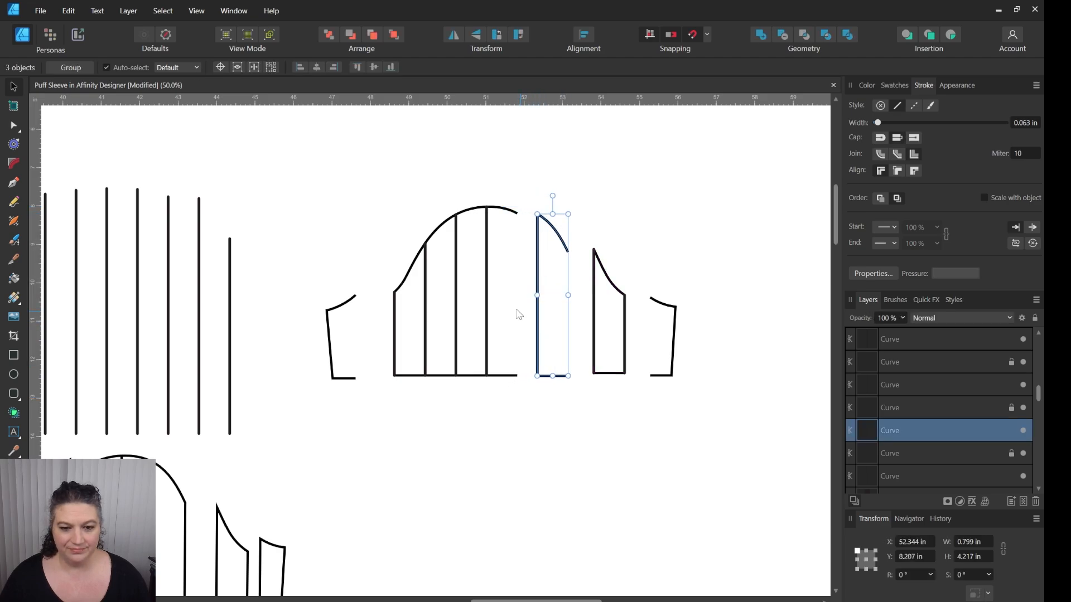
Step: Separate the two leftmost strips of the divided sleeve's body by moving each one outward to the left
left_click_drag(385, 236, 434, 391)
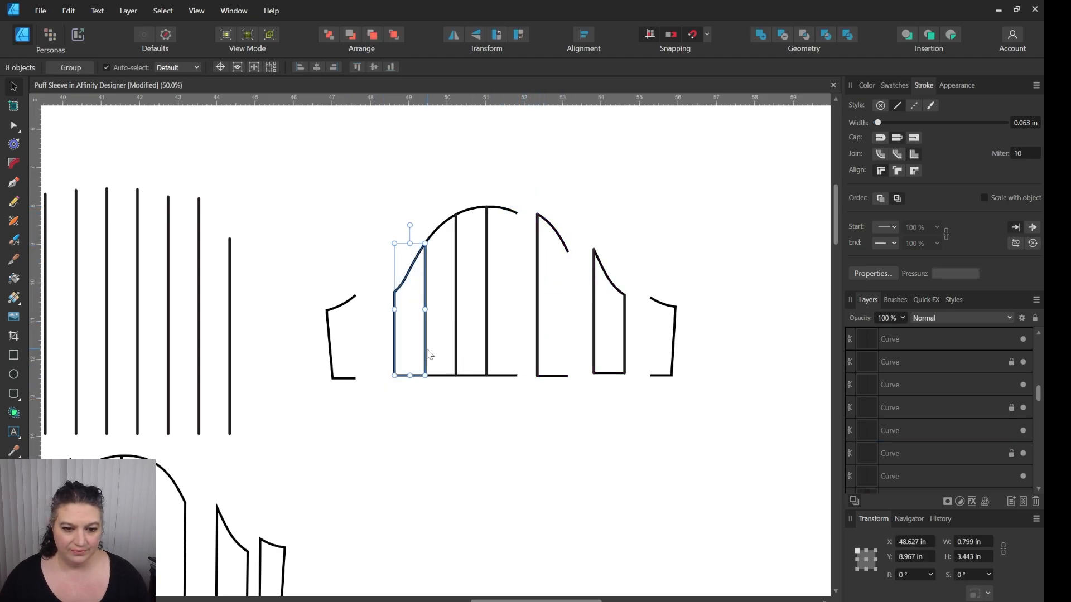
left_click_drag(426, 351, 410, 352)
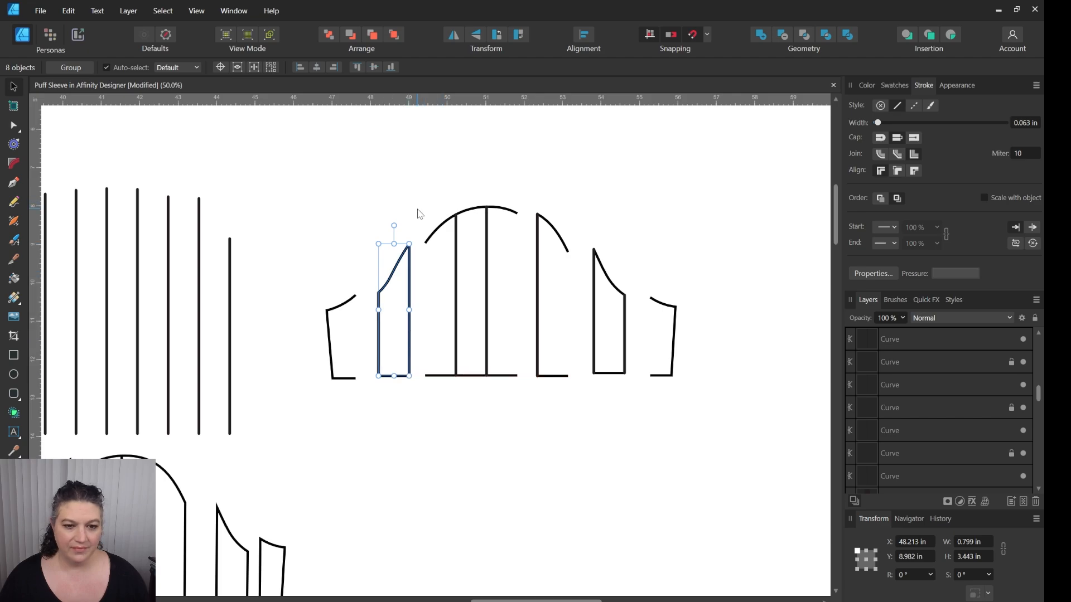
left_click_drag(417, 209, 446, 351)
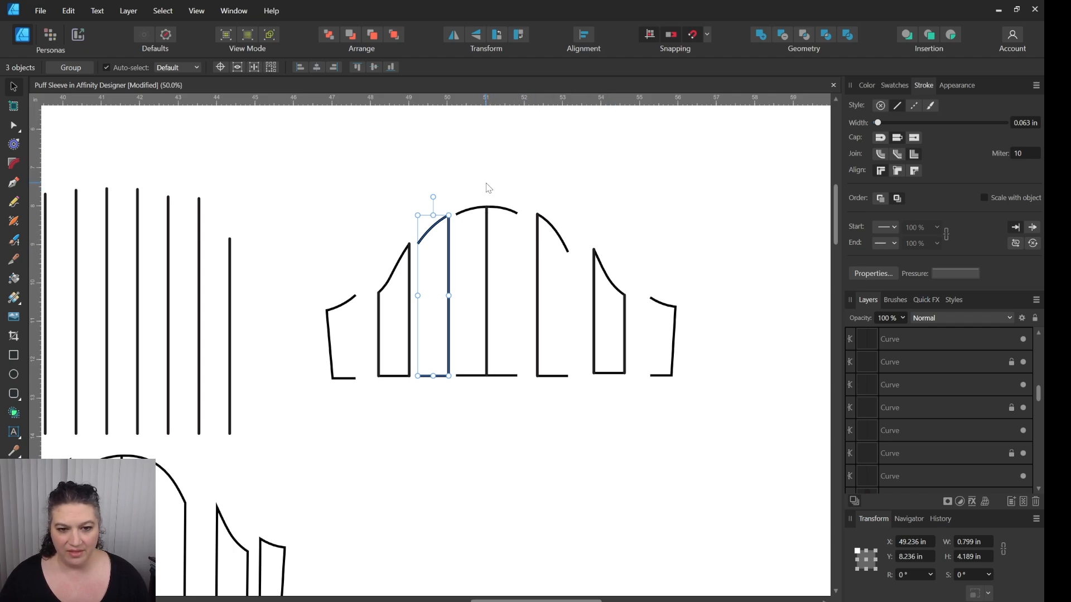
Step: Move the centre line and all pieces right of it further right to open a gap at the divided sleeve's centre
left_click_drag(480, 180, 701, 438)
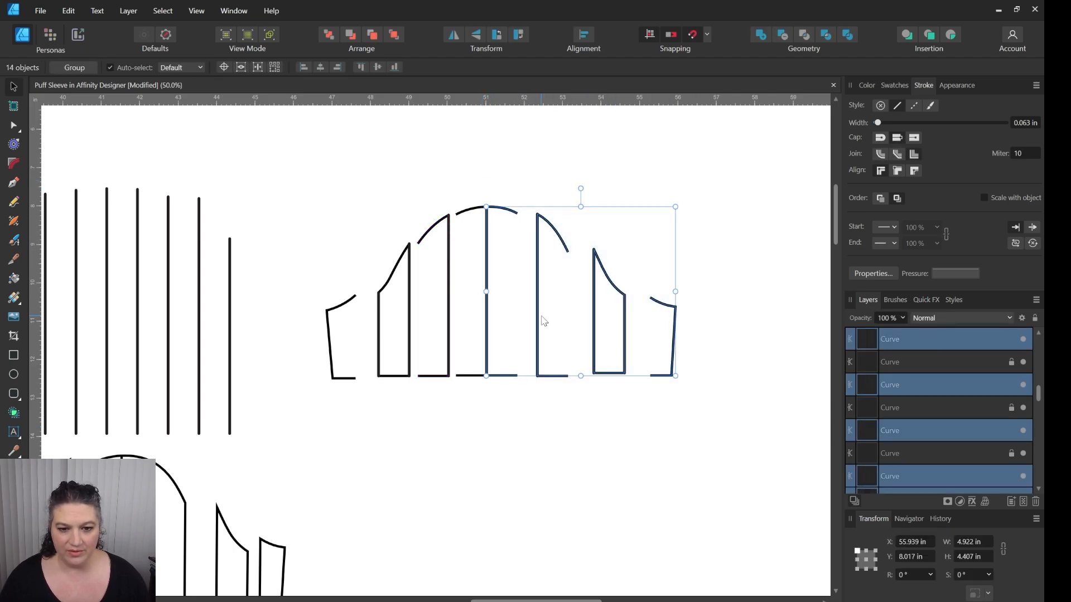
left_click_drag(538, 318, 561, 318)
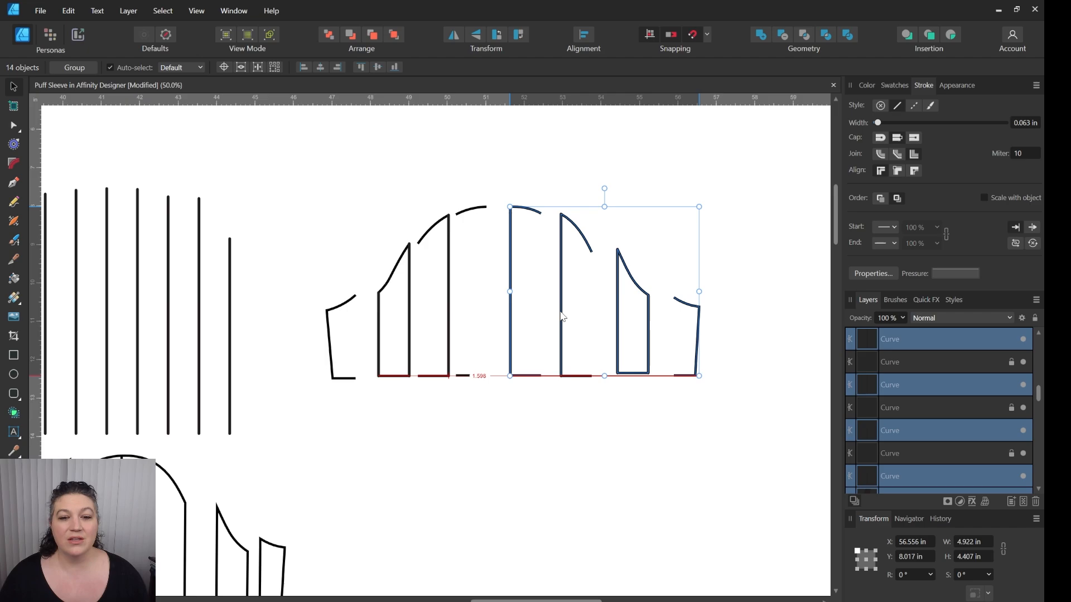
left_click(504, 427)
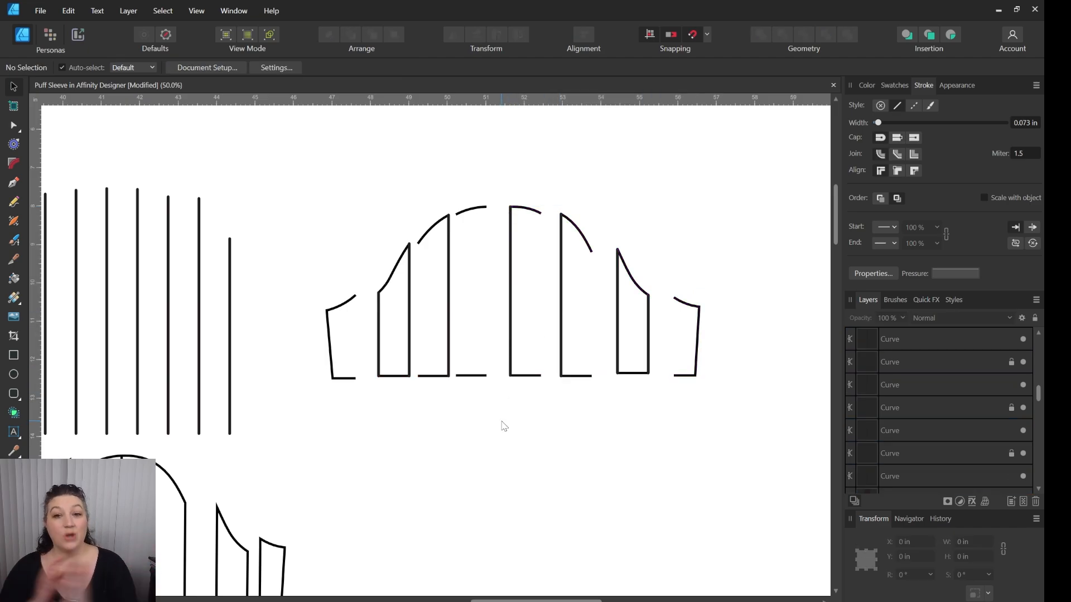
Step: Duplicate the centre line onto the open right edge of the strip just left of the divided sleeve's centre gap
left_click(511, 296)
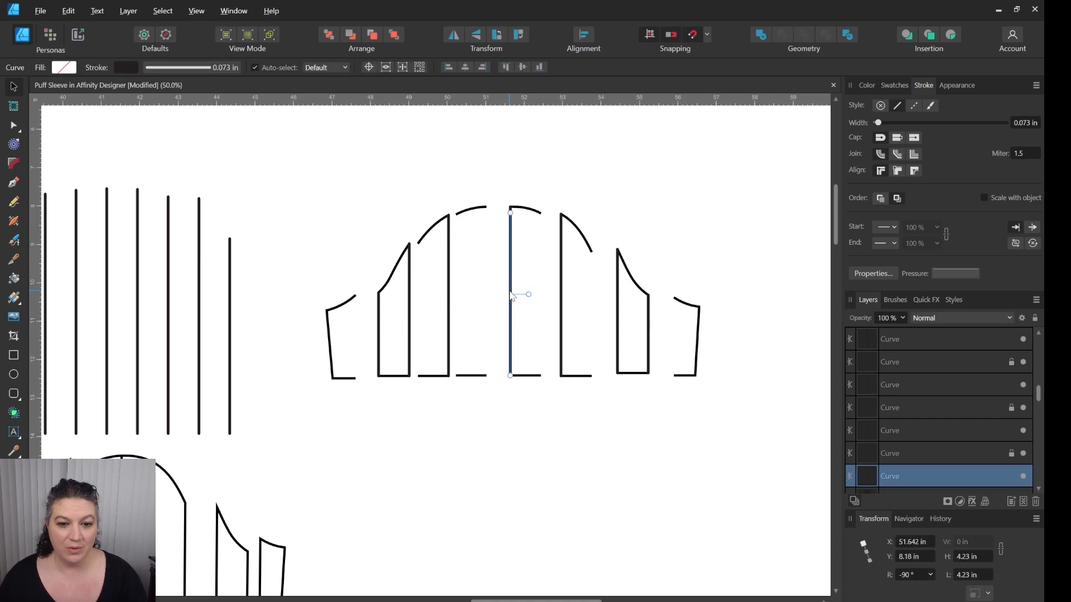
left_click_drag(511, 296, 487, 291)
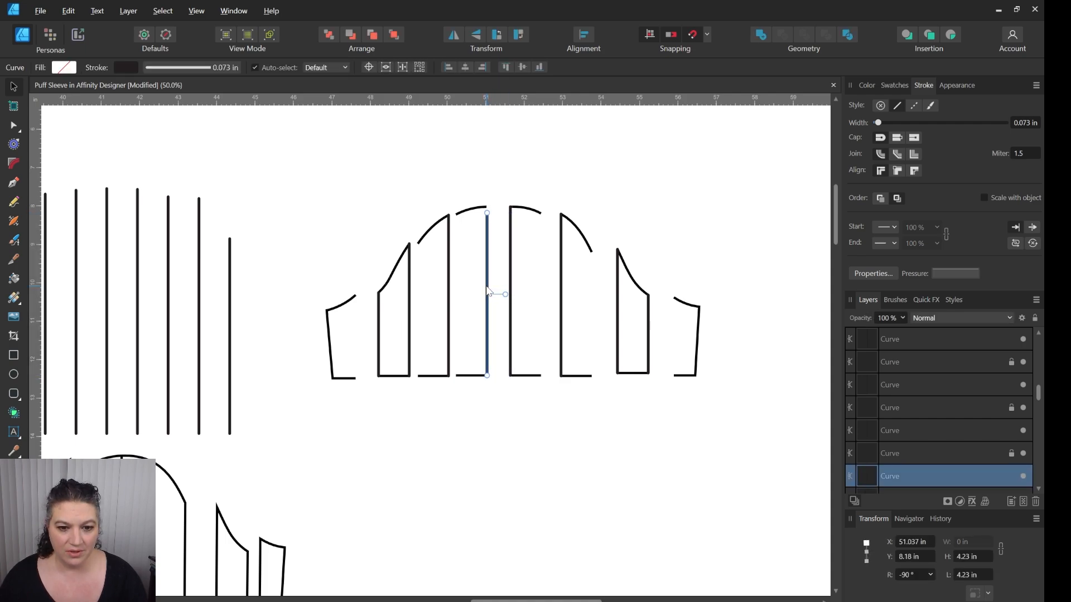
left_click(494, 313)
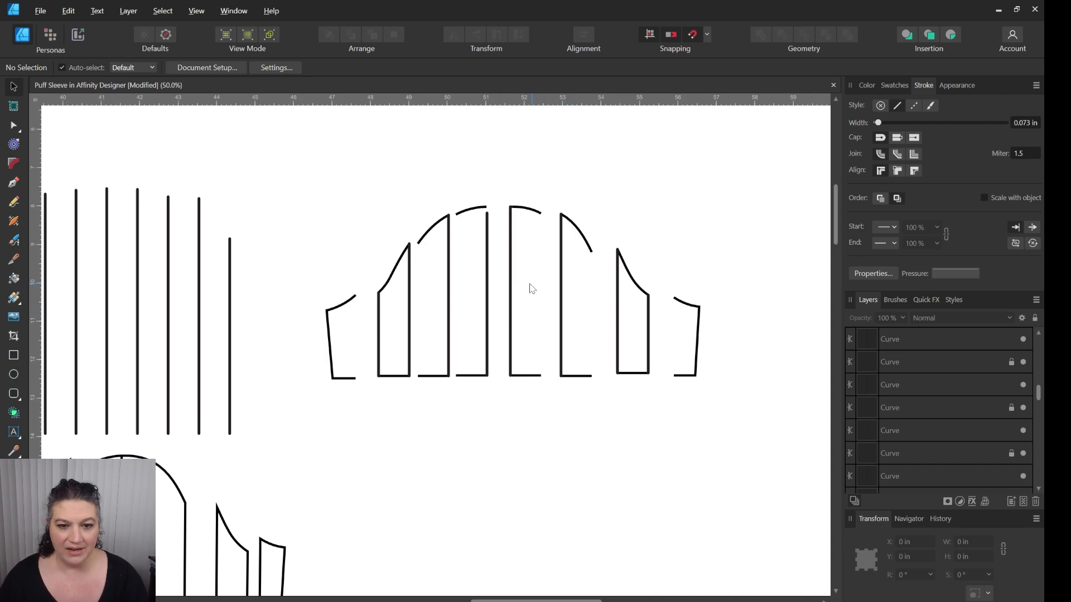
double_click(560, 289)
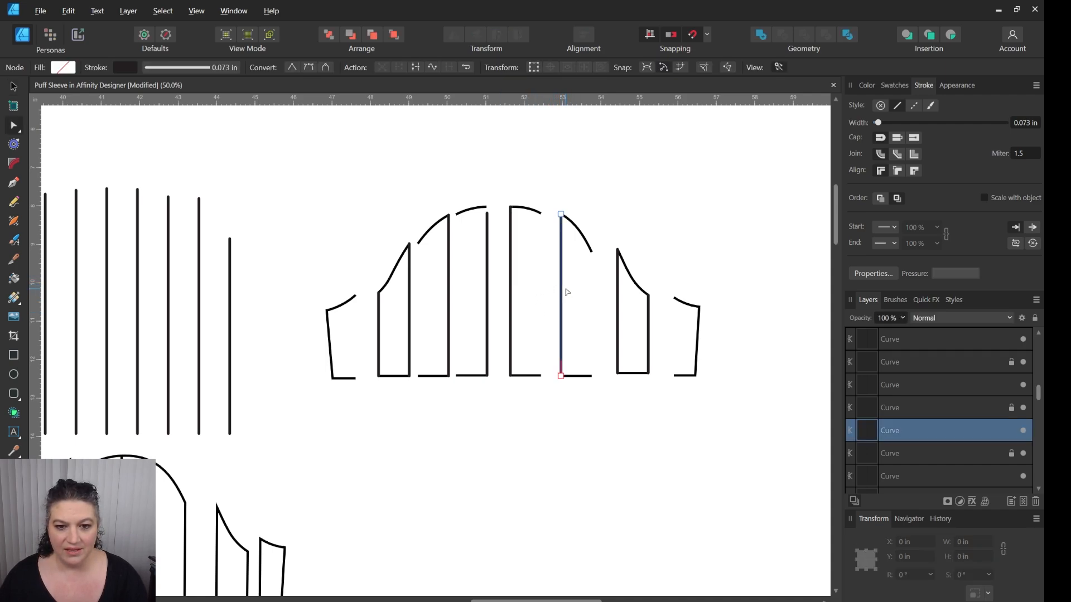
left_click_drag(561, 291, 541, 290)
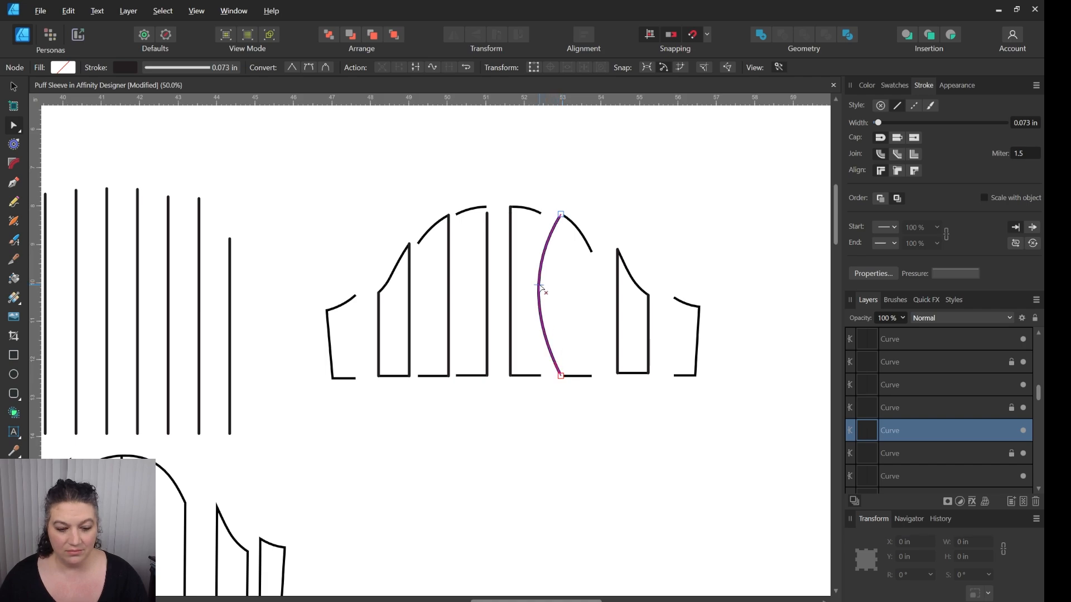
key("ctrl+z")
key("v")
left_click(566, 307)
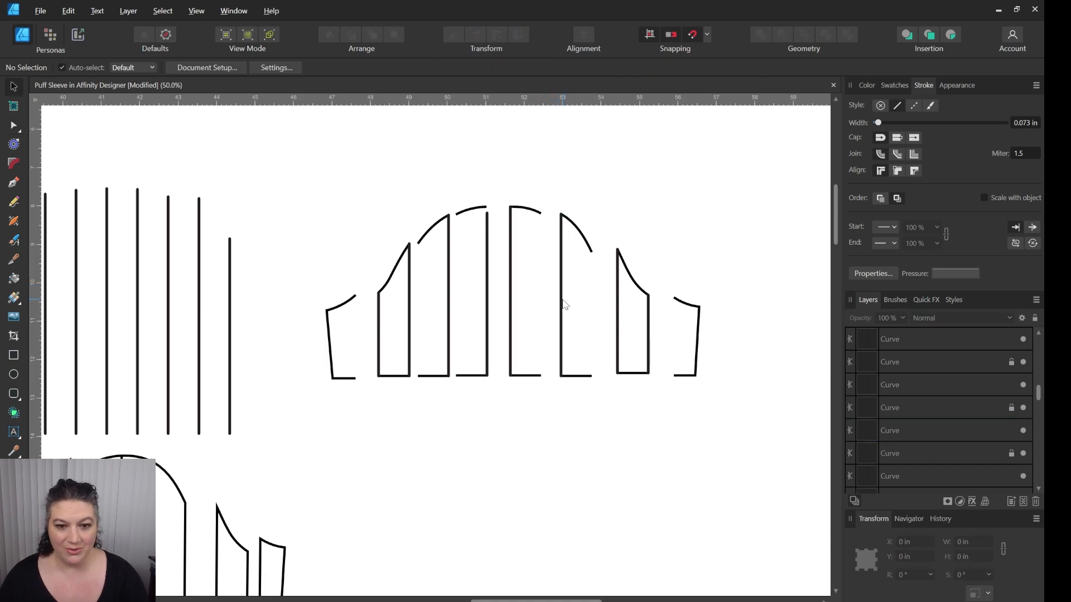
Step: Duplicate neighbouring vertical edges to close the two open strips right of the centre gap and the right end piece
left_click(561, 290)
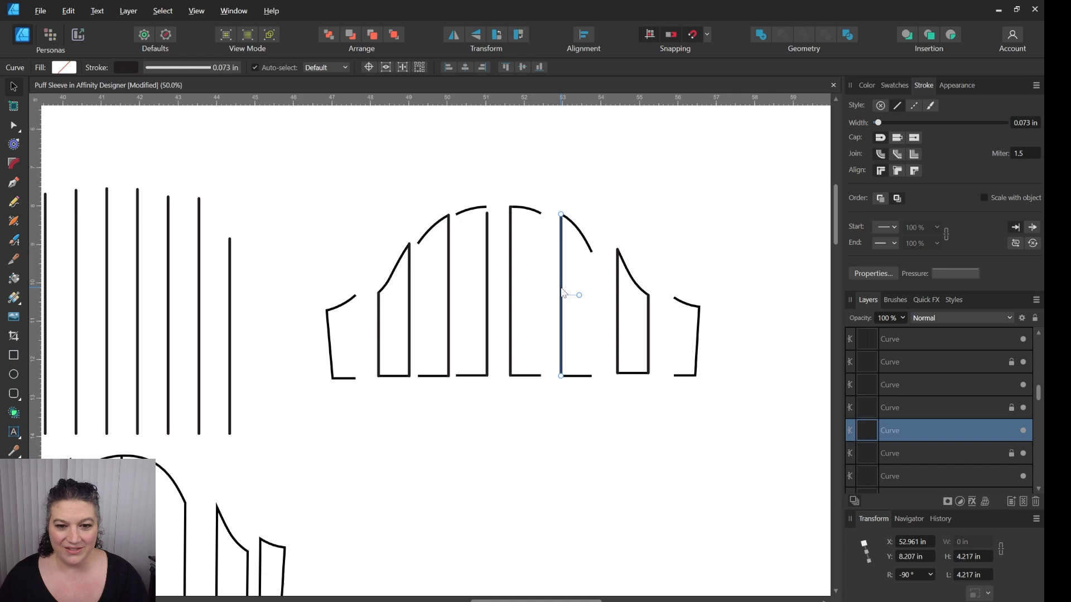
left_click_drag(554, 292, 540, 292)
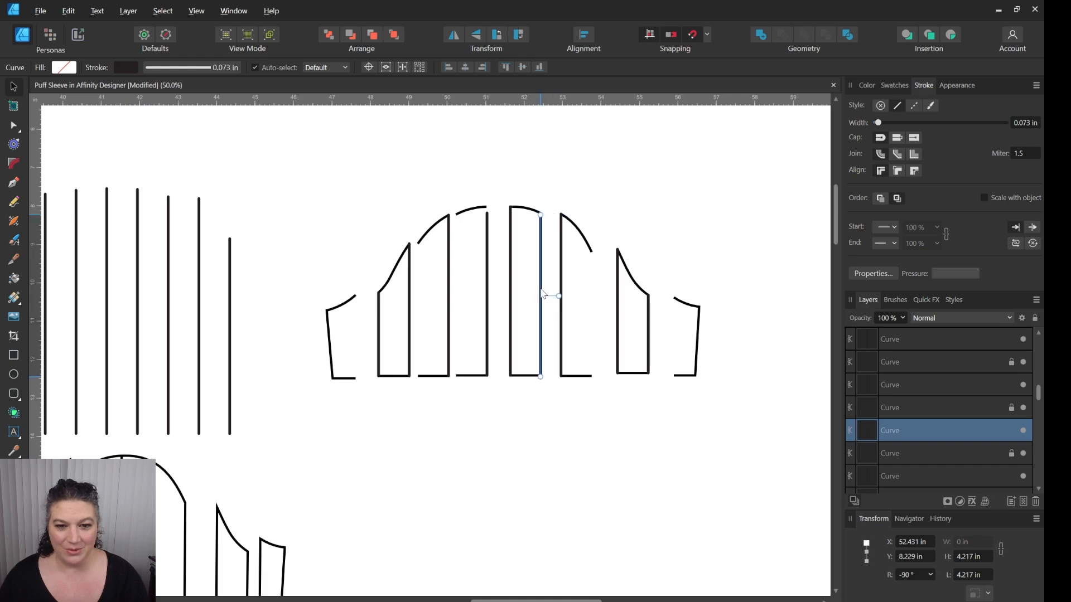
left_click(619, 310)
left_click_drag(620, 310, 675, 324)
left_click(651, 320)
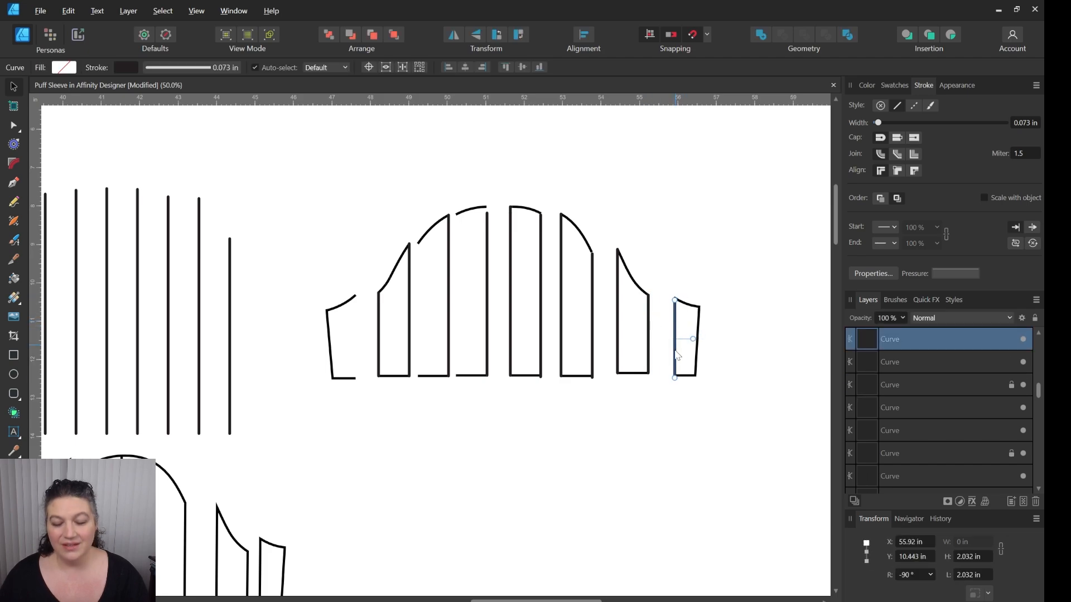
left_click(606, 410)
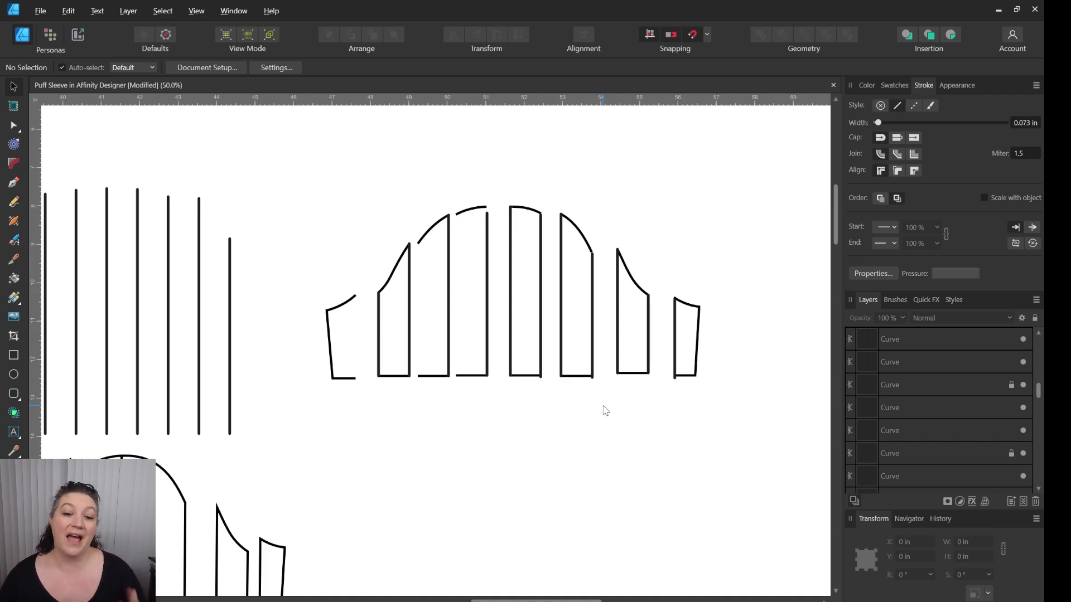
Step: Move the right end piece of the lower knife-cut sleeve outward and down, level with the adjacent strip's hem
mouse_move(514, 501)
left_mouse_down()
mouse_move(693, 346)
mouse_move(593, 450)
mouse_move(580, 443)
left_mouse_up()
left_click_drag(478, 418, 553, 415)
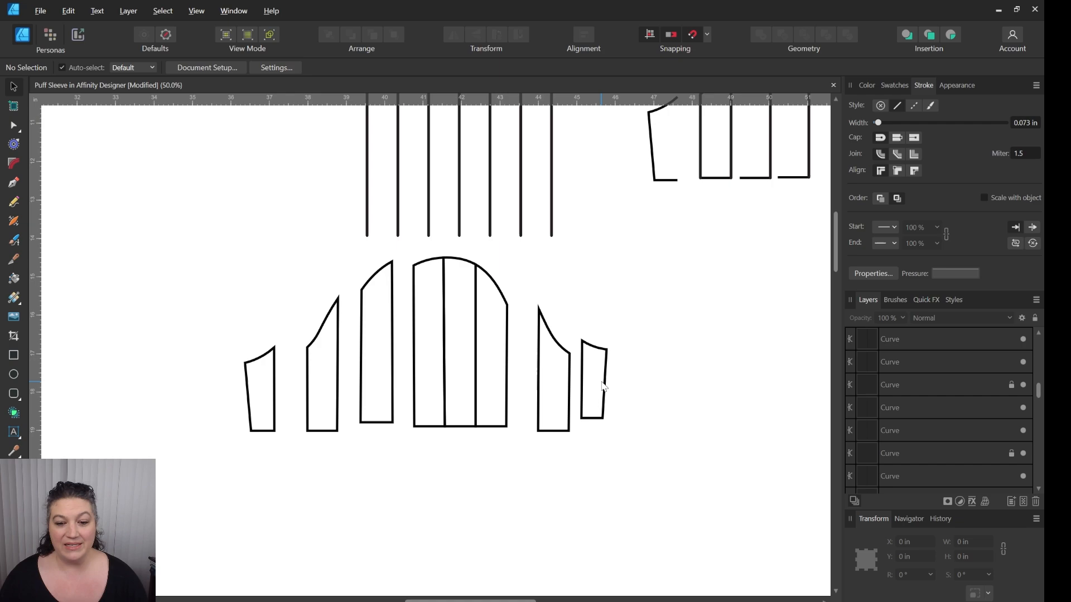
left_click_drag(606, 377, 621, 391)
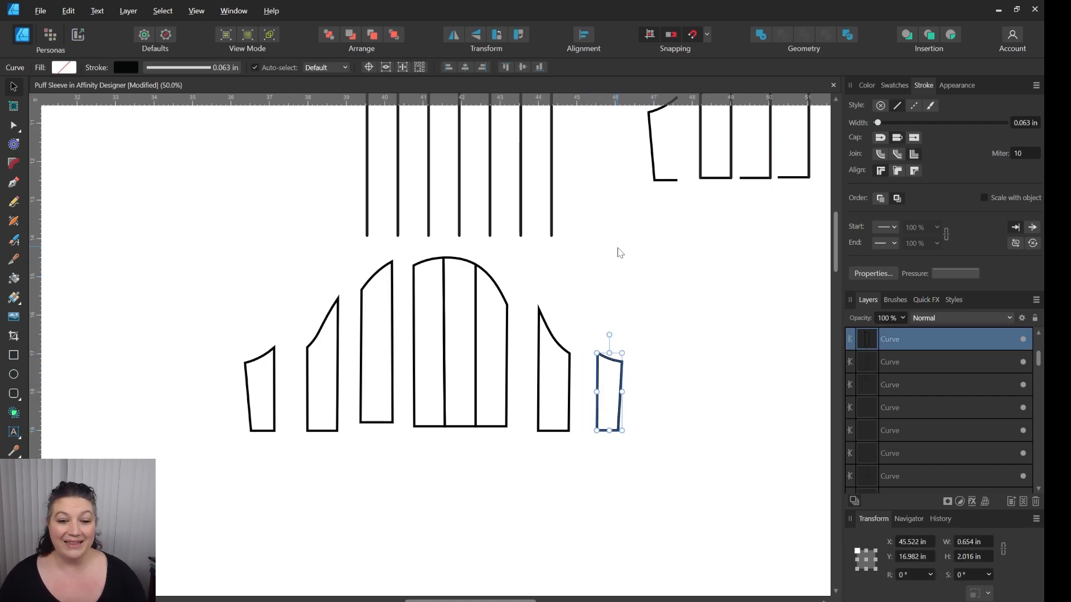
Step: Try aligning all eight strips of the lower knife-cut sleeve along their bottoms and spacing them evenly horizontally
left_click_drag(191, 253, 665, 475)
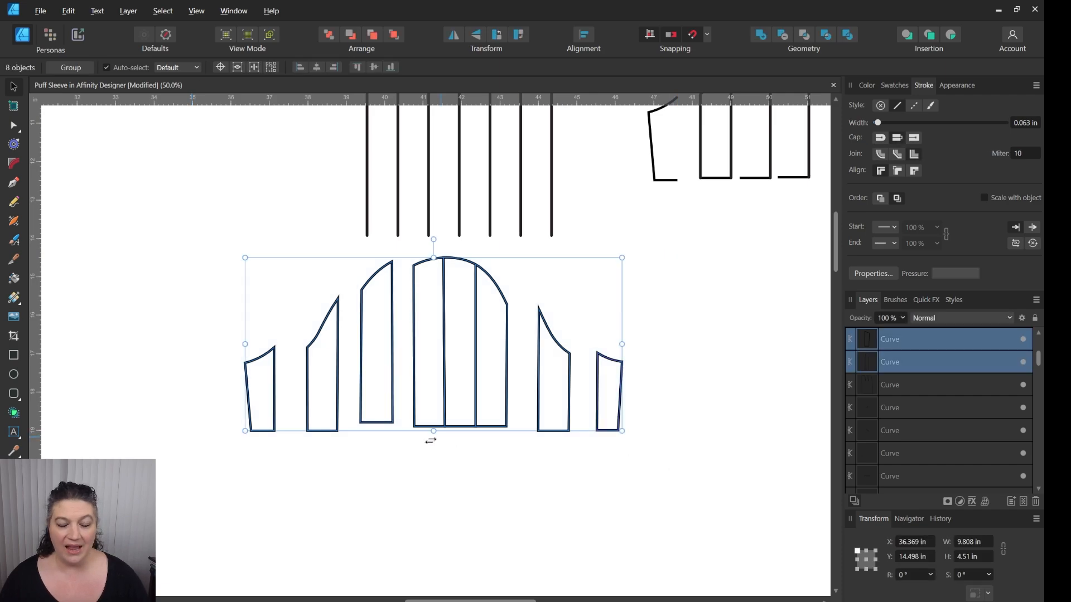
left_click(584, 36)
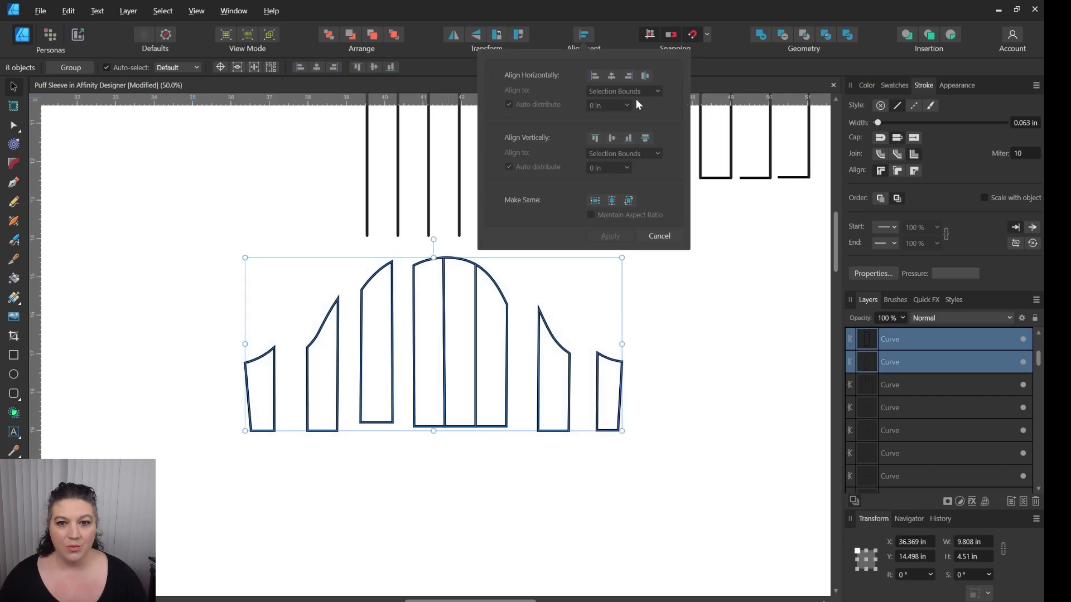
left_click(627, 138)
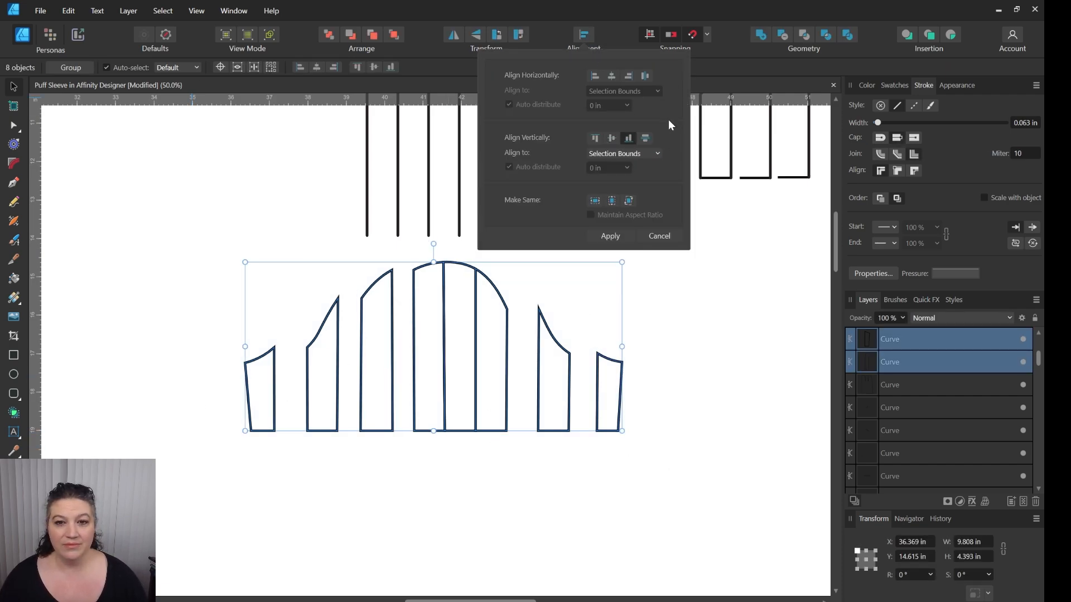
left_click(645, 76)
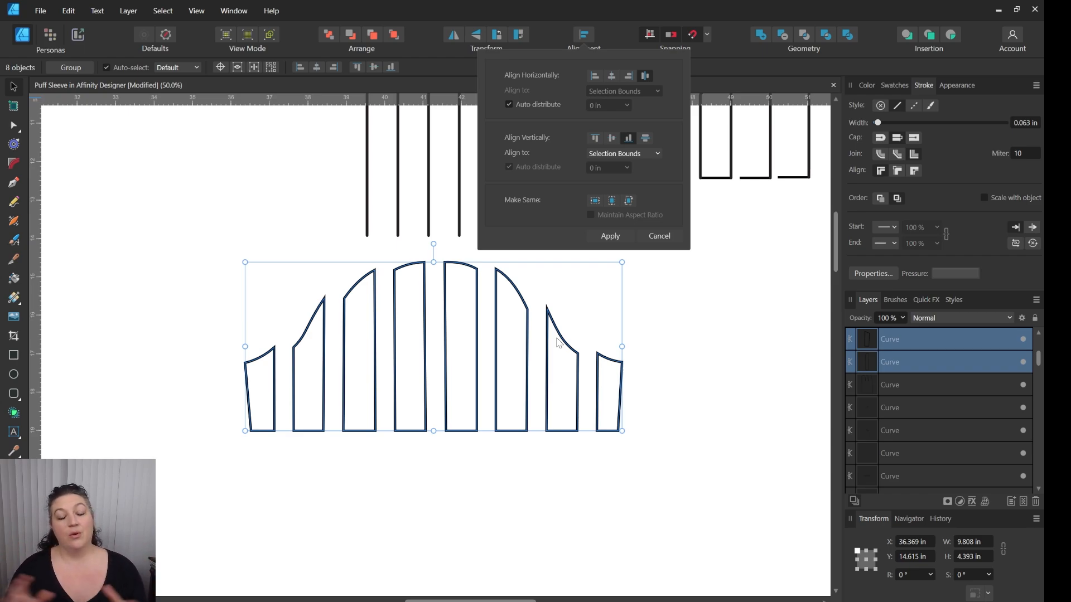
left_click(659, 235)
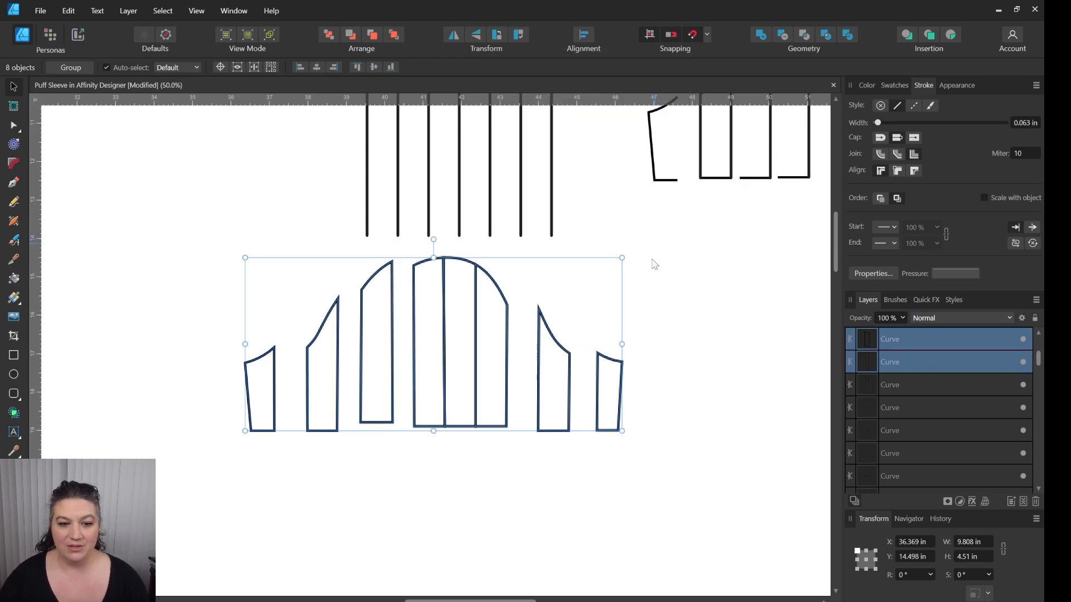
left_click(641, 312)
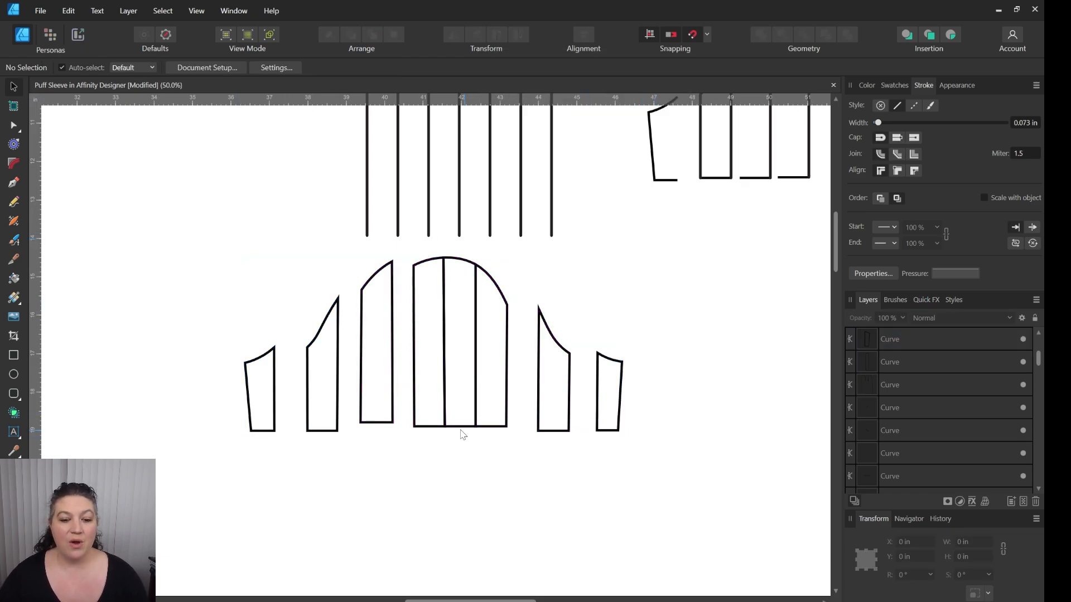
Step: Rejoin the three left strips of the lower knife-cut sleeve, snapping each edge to edge with its neighbour along the hem
scroll(633, 313, "up", 2)
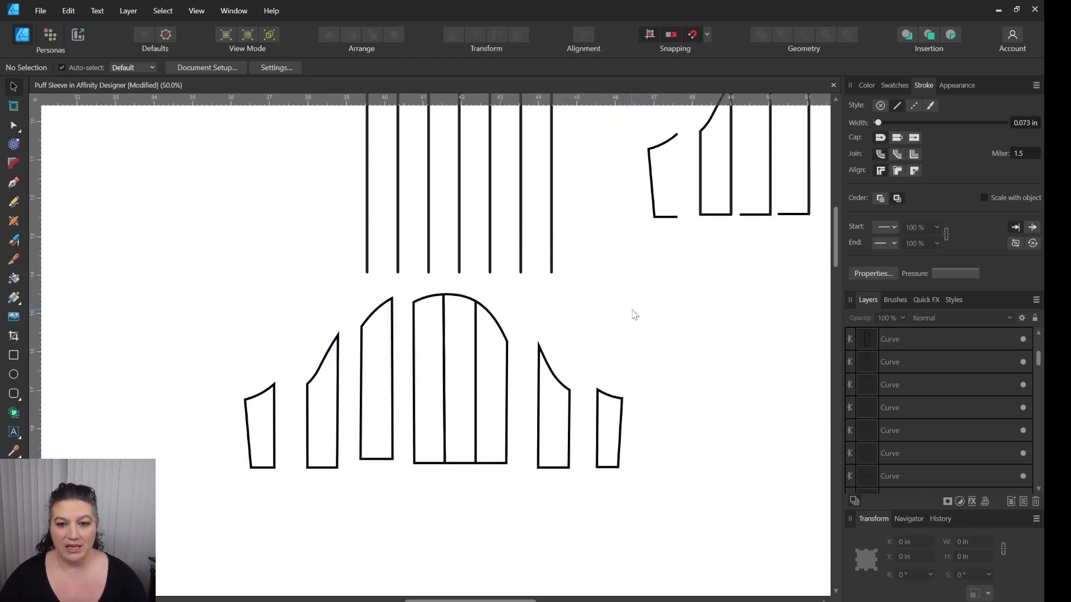
left_click_drag(633, 313, 481, 557)
scroll(435, 433, "down", 2)
scroll(485, 342, "left", 3)
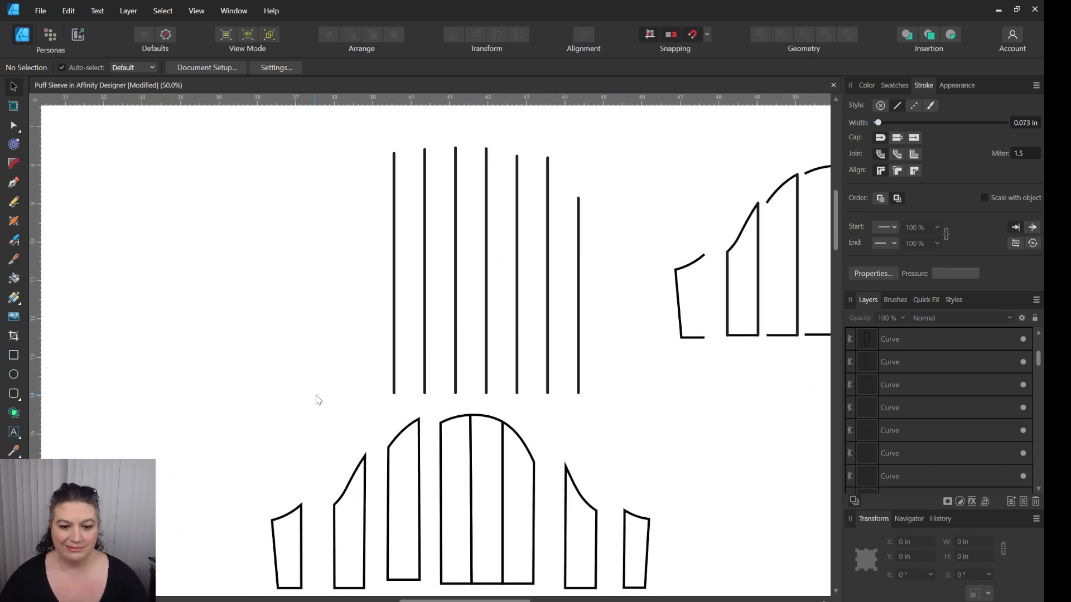
scroll(525, 405, "down", 2)
scroll(525, 405, "right", 1)
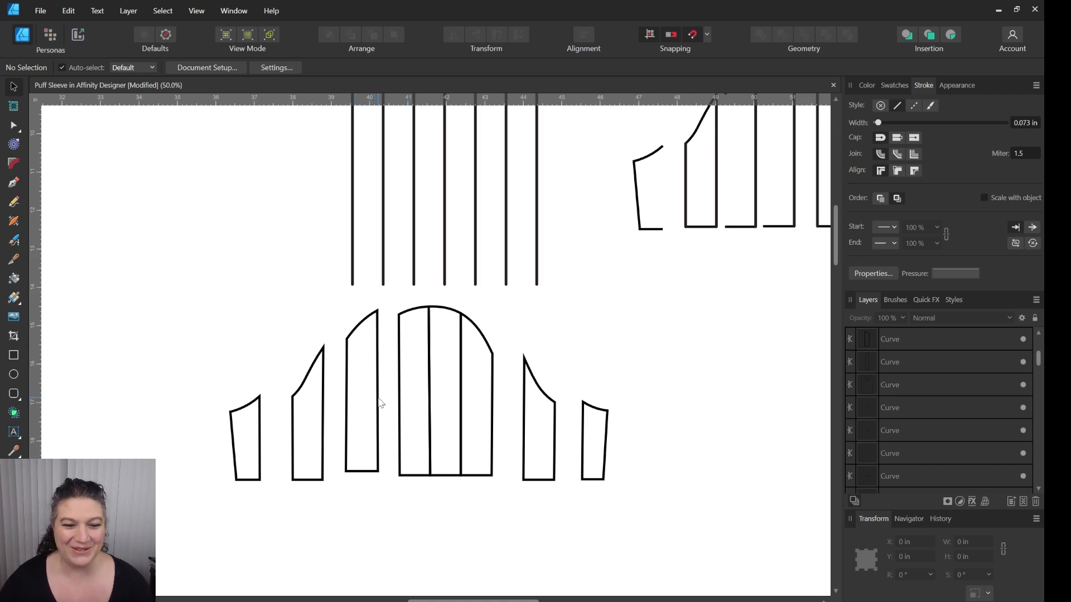
left_click_drag(380, 403, 401, 407)
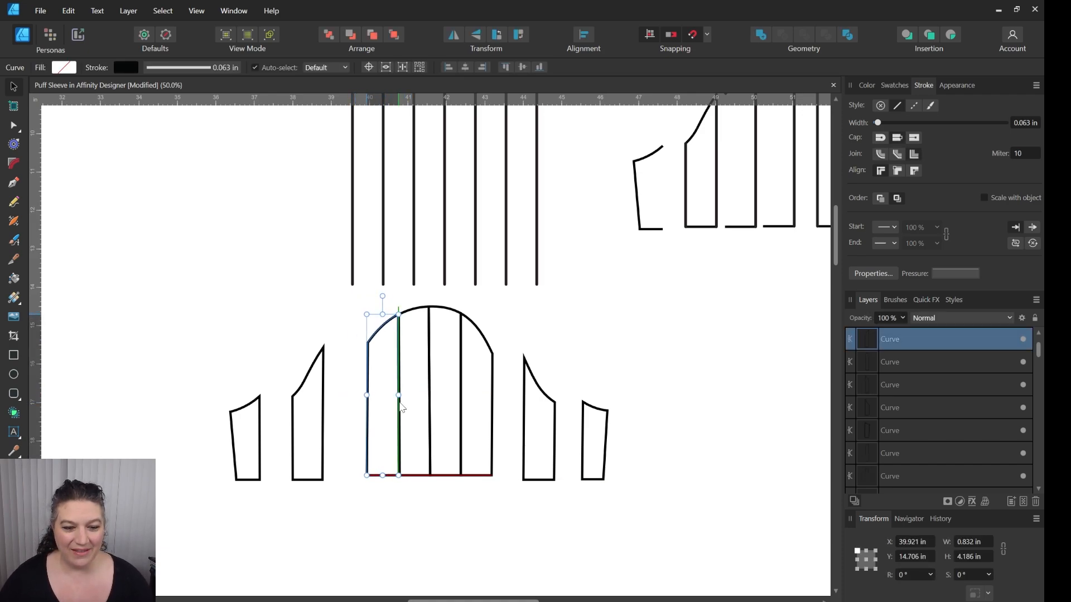
left_click_drag(292, 419, 335, 419)
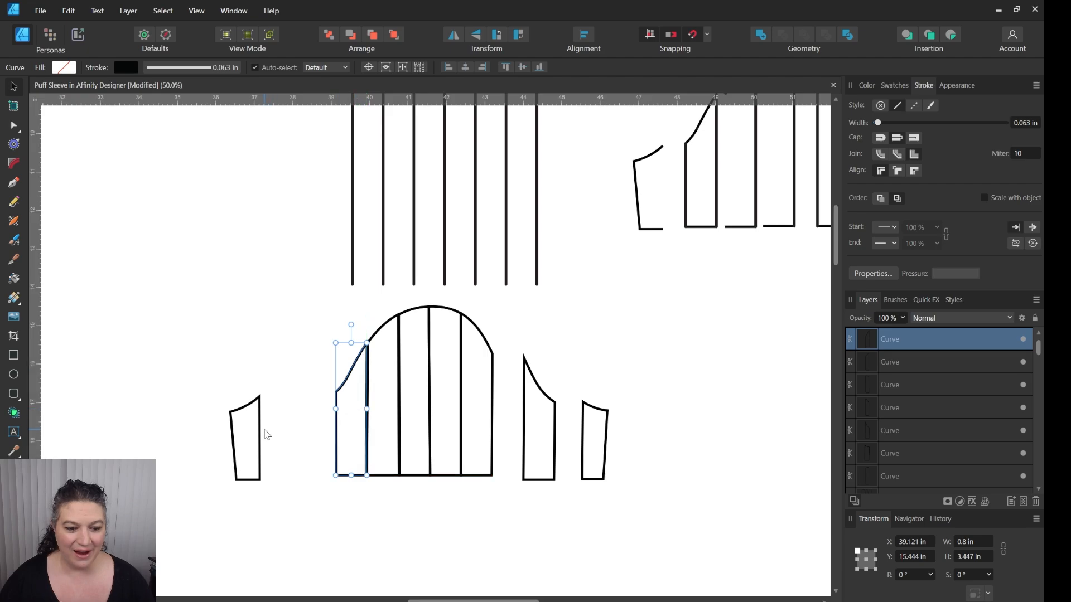
left_click_drag(257, 433, 333, 434)
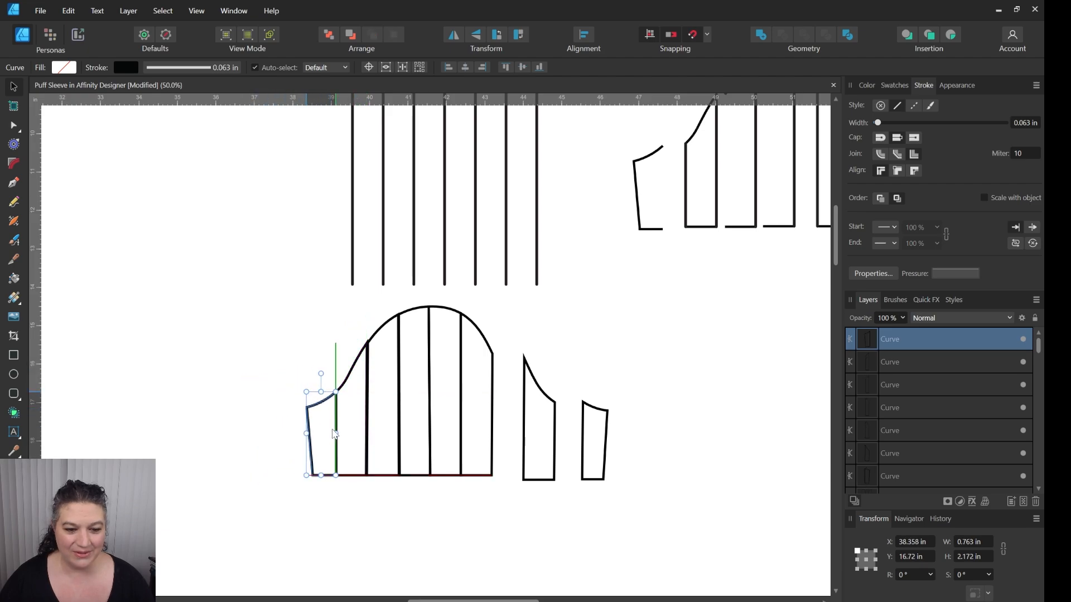
Step: Snap the two separate right strips back against the joined sleeve, level with its hem
left_click_drag(527, 419, 500, 420)
left_click_drag(585, 447, 524, 443)
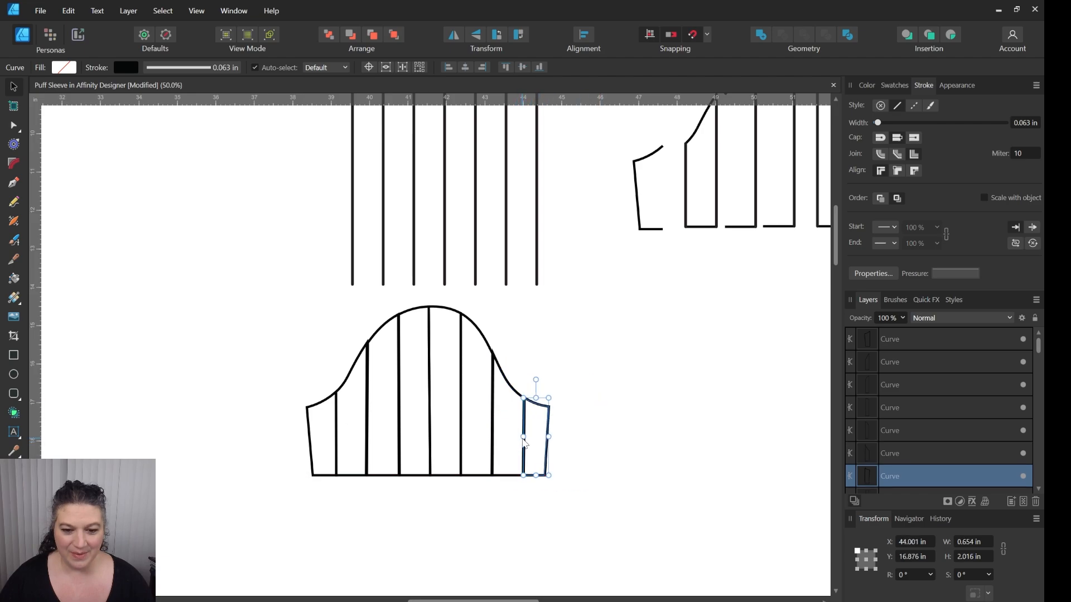
left_click(506, 517)
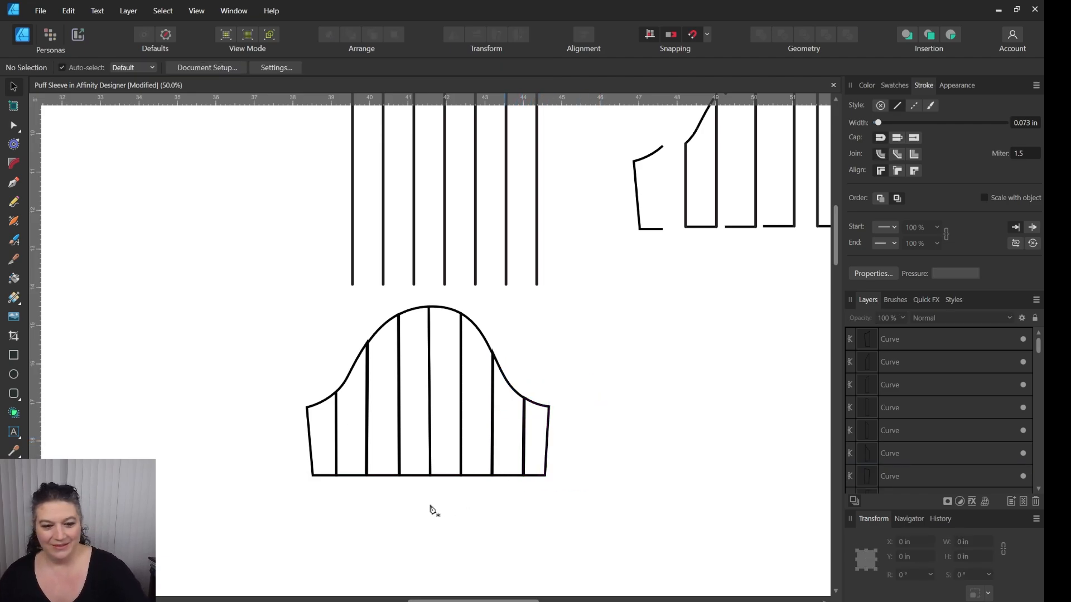
Step: Draw a straight Pen line along the rejoined sleeve's hem from its left corner to its right corner
key("p")
left_click(311, 475)
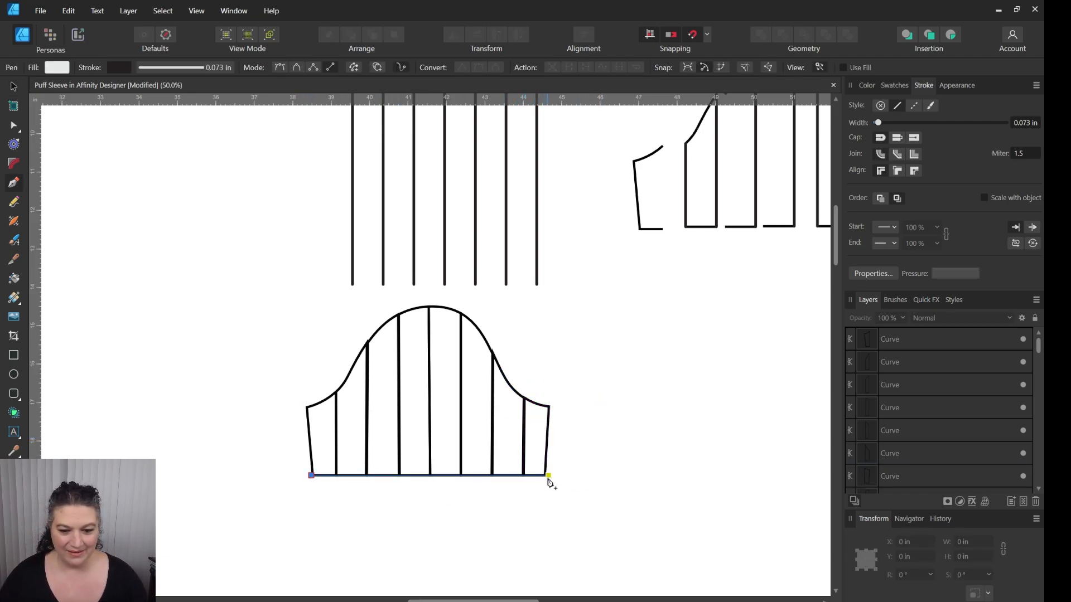
left_click(542, 475)
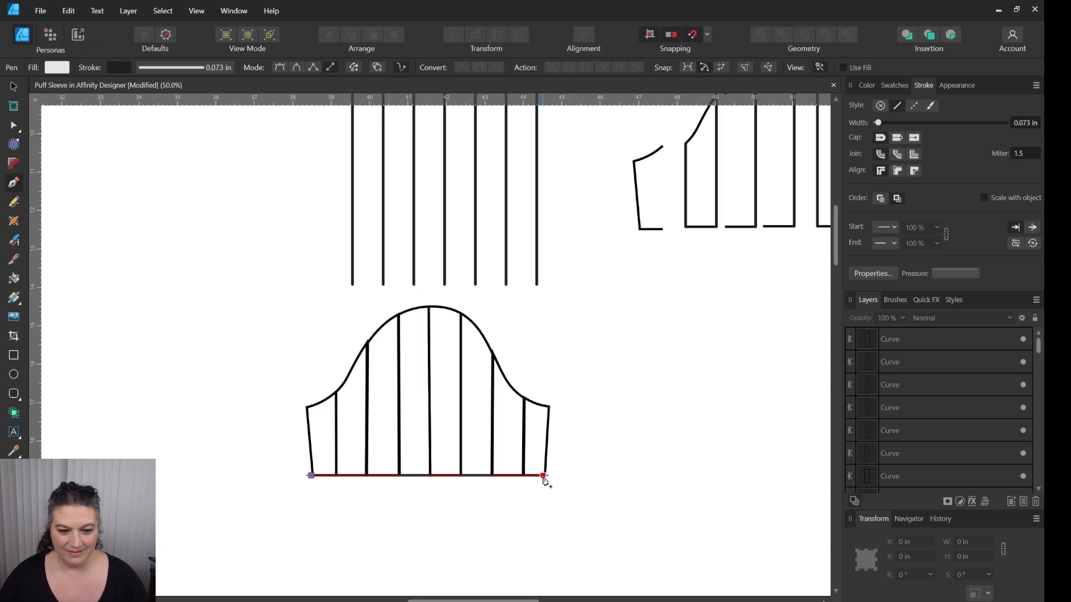
key("v")
left_click(499, 511)
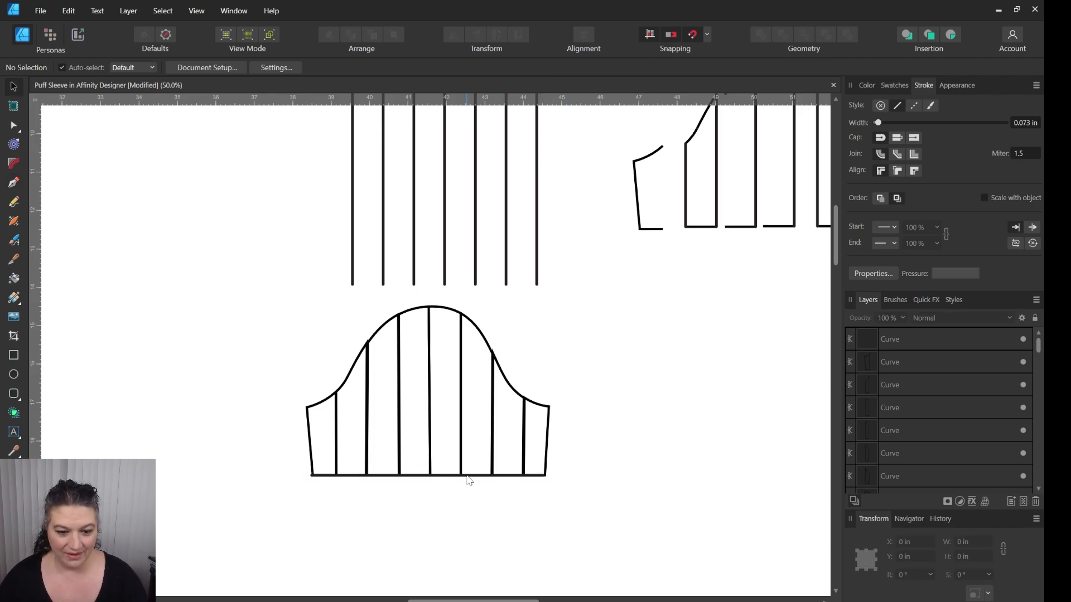
Step: Move the hem line just below the sleeve, set its length to 12 in, and align its left end with the hem's left corner
left_click_drag(471, 477, 466, 493)
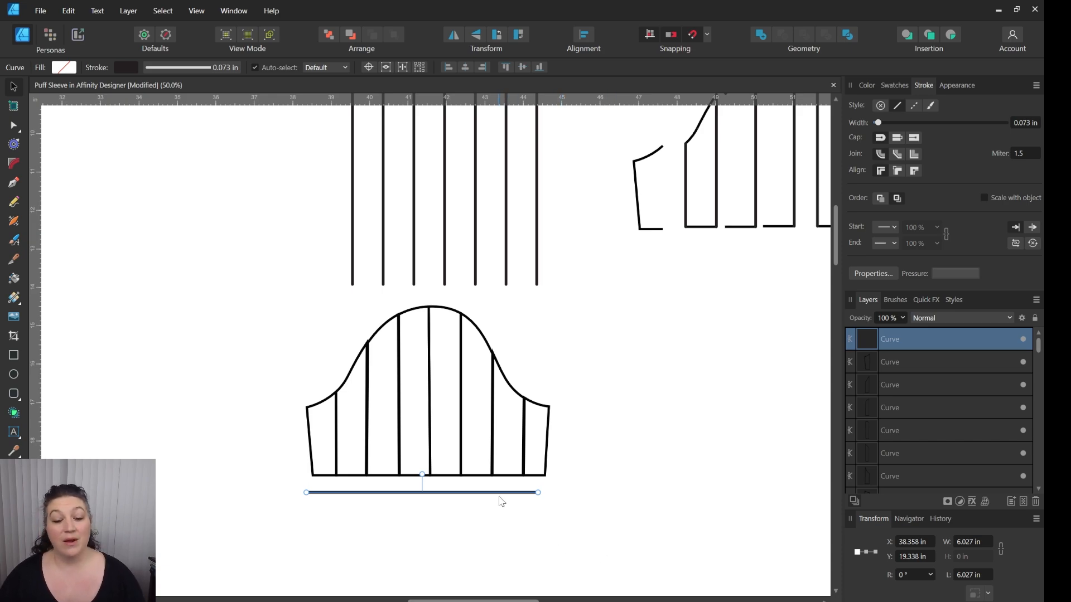
left_click(967, 575)
type("12")
key("Return")
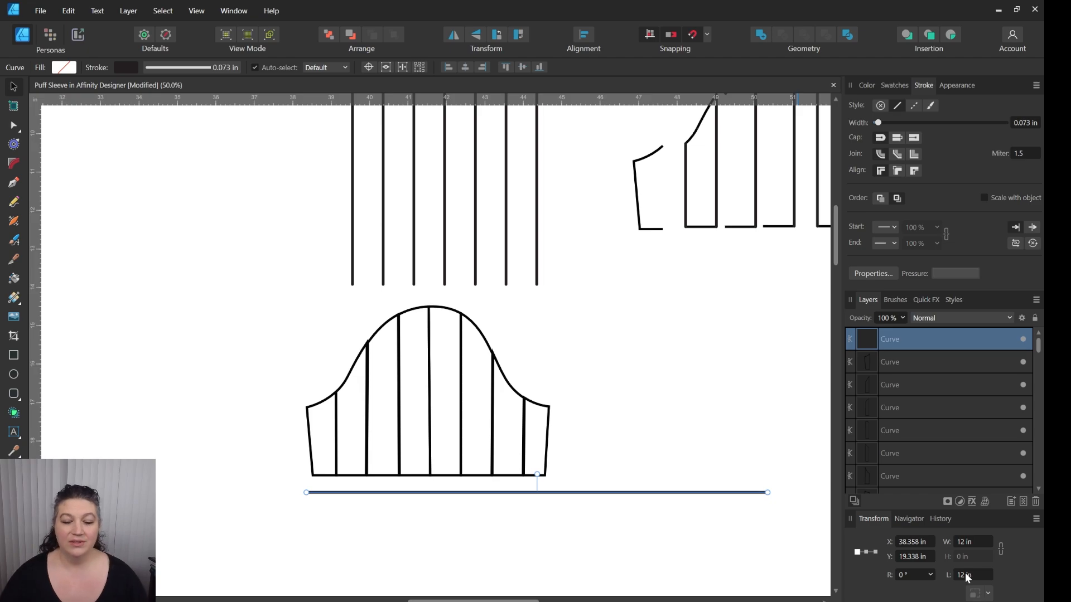
left_click(660, 449)
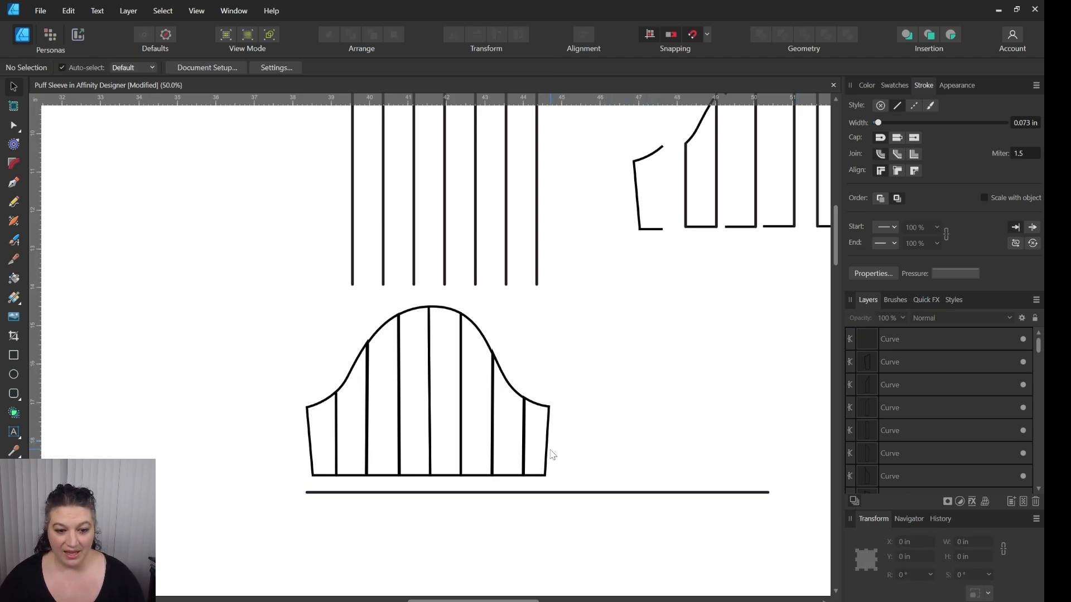
left_click_drag(339, 497, 346, 497)
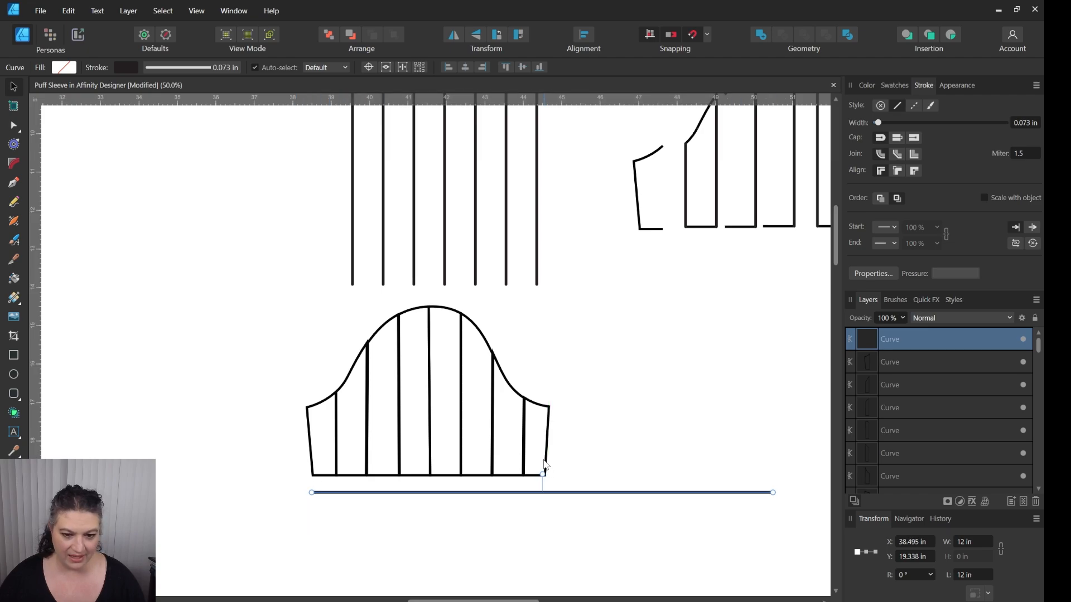
Step: Move the right end piece out to the 12 in line's right end and space all eight strips evenly horizontally
left_click_drag(552, 458, 774, 461)
left_click_drag(814, 294, 287, 496)
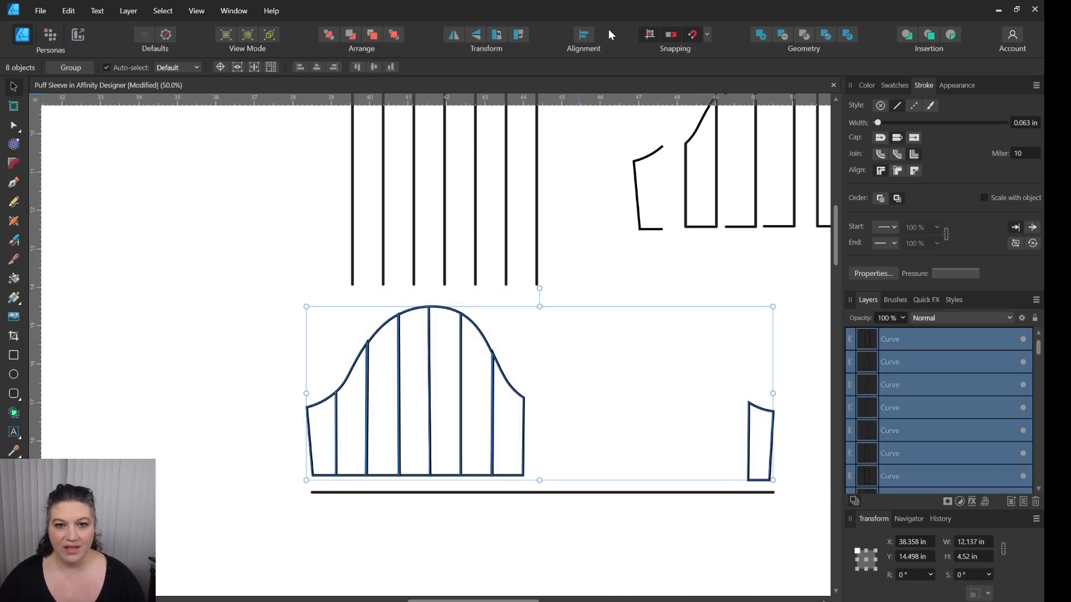
left_click(584, 35)
left_click(645, 76)
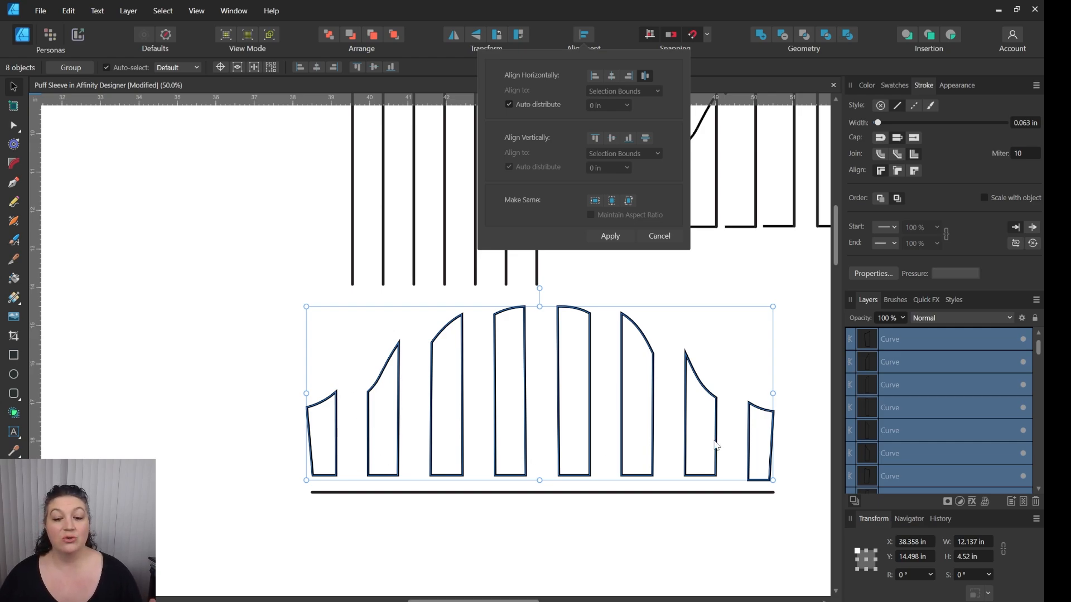
left_click(790, 470)
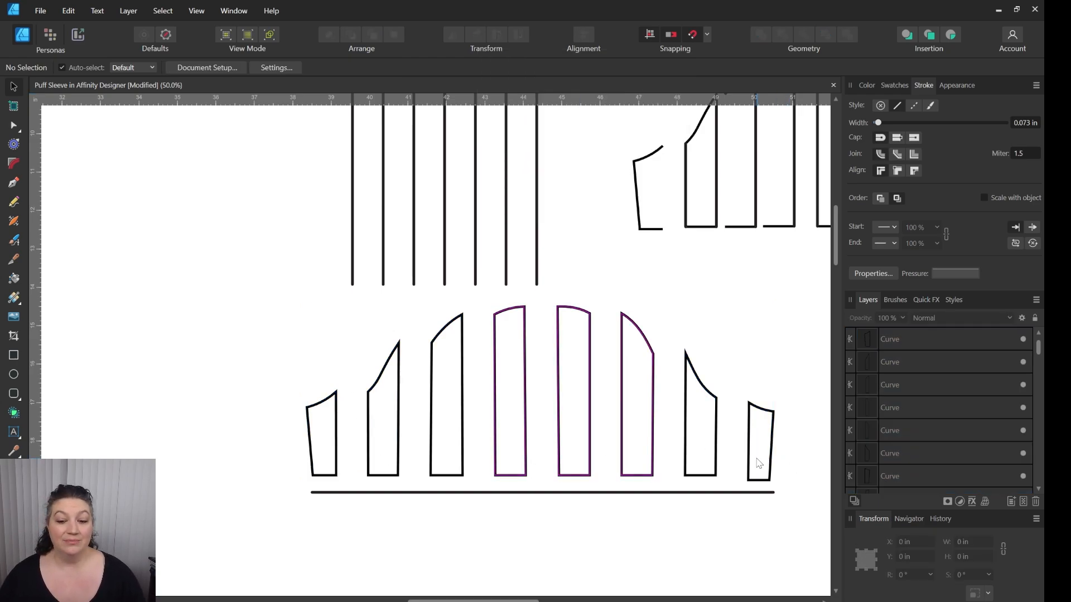
Step: Move the left and right end pieces inward, close to their neighbouring strips
left_click(338, 446)
left_click_drag(338, 446, 358, 445)
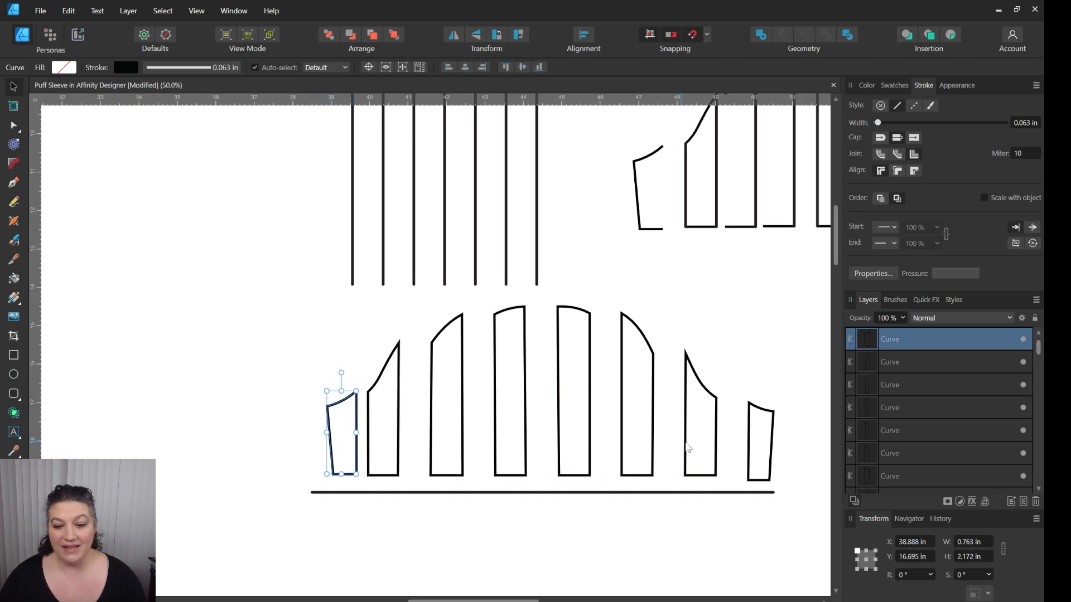
left_click_drag(753, 444, 732, 444)
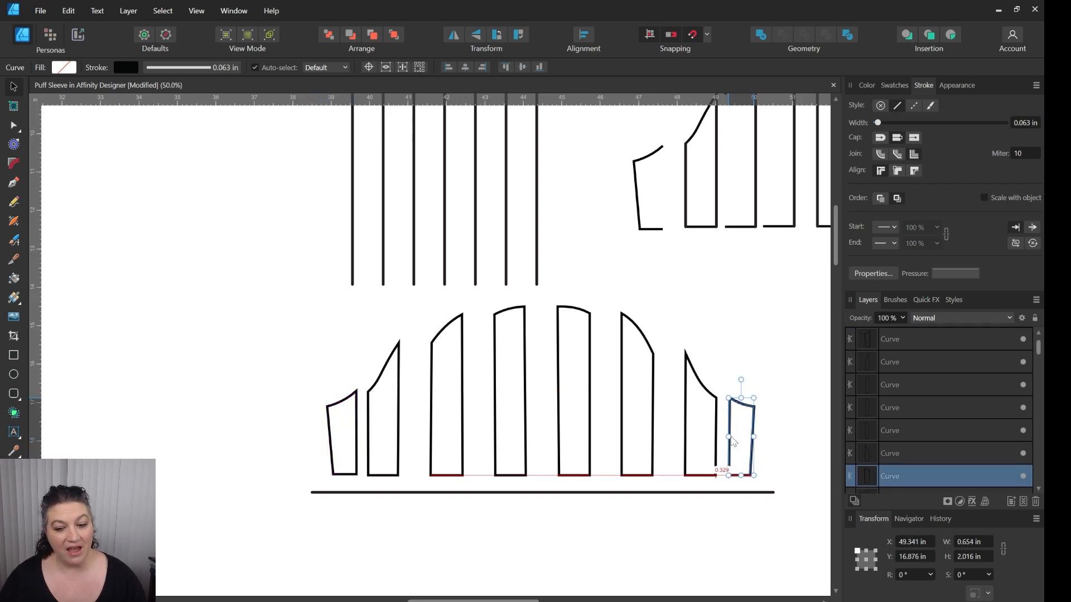
left_click(774, 432)
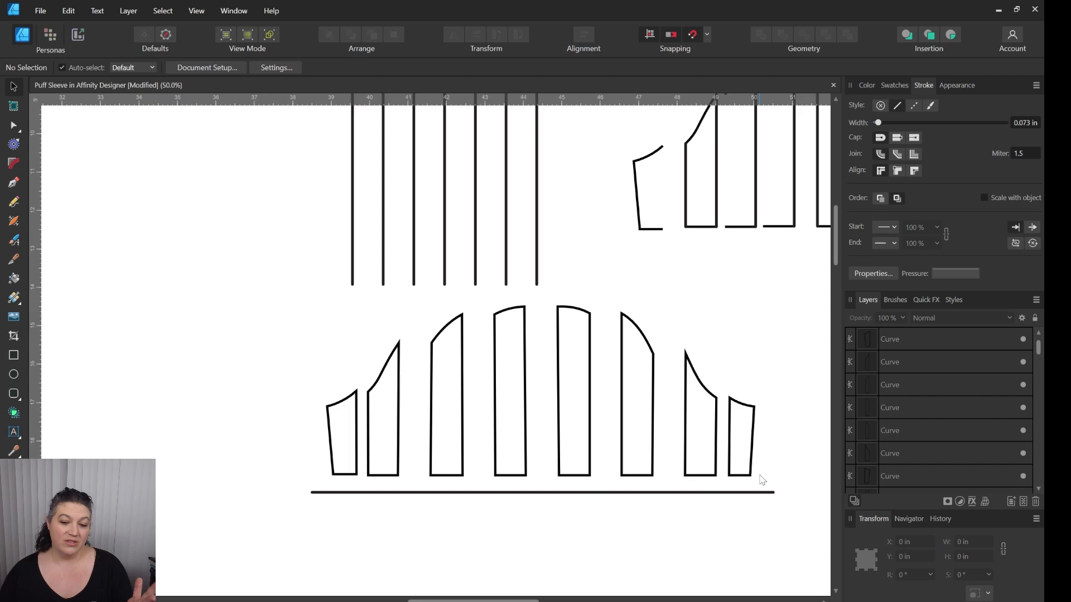
Step: Move both end pieces outward, place the second strip beside the left one, and start the 12 in line under the second strip's outer edge
left_click_drag(749, 456, 801, 446)
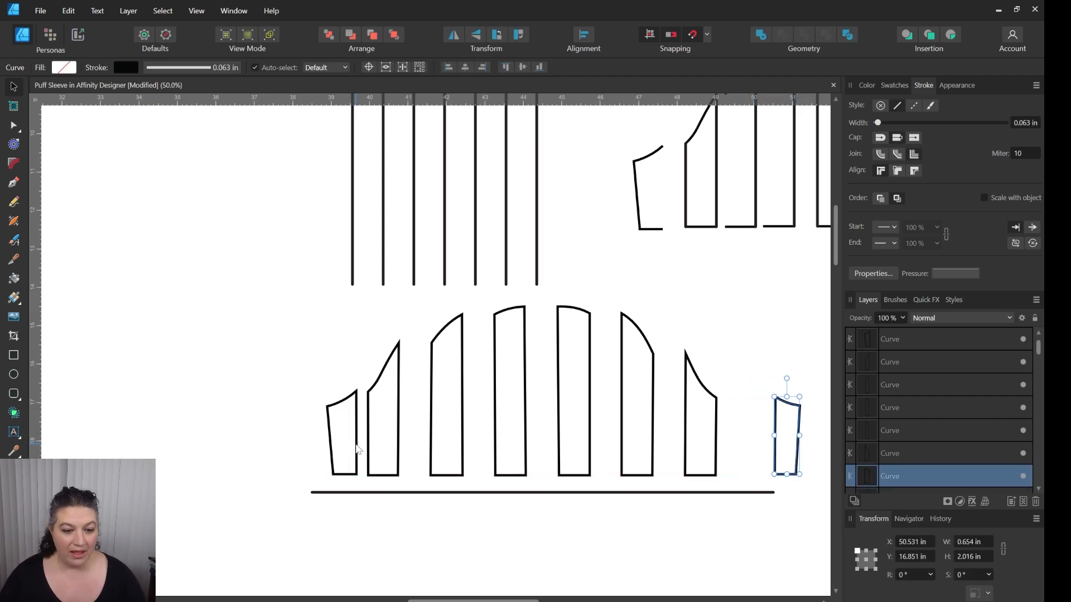
left_click_drag(356, 449, 311, 449)
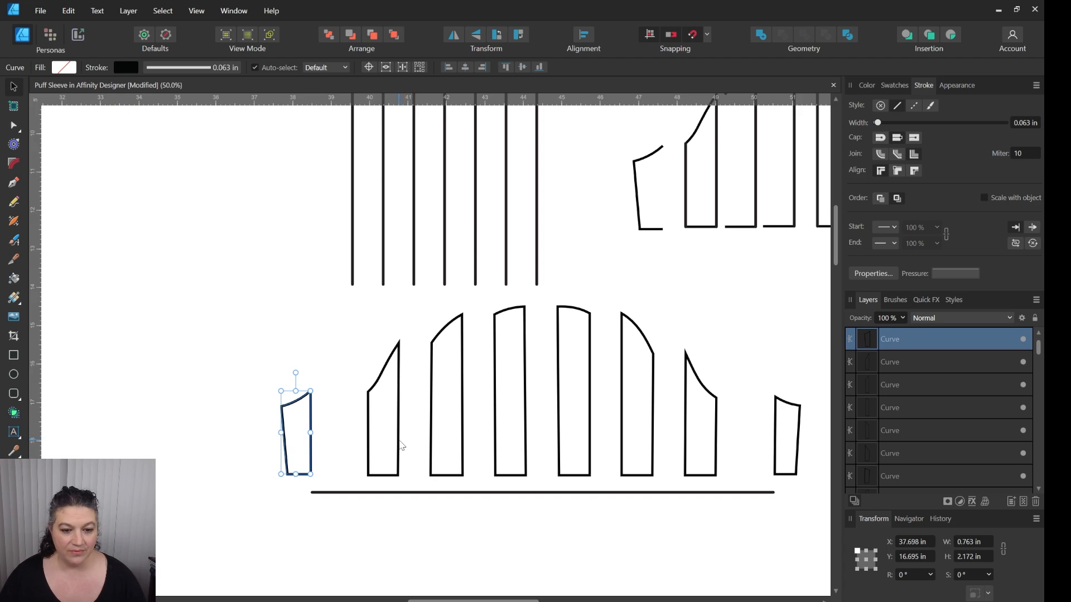
left_click_drag(402, 445, 356, 446)
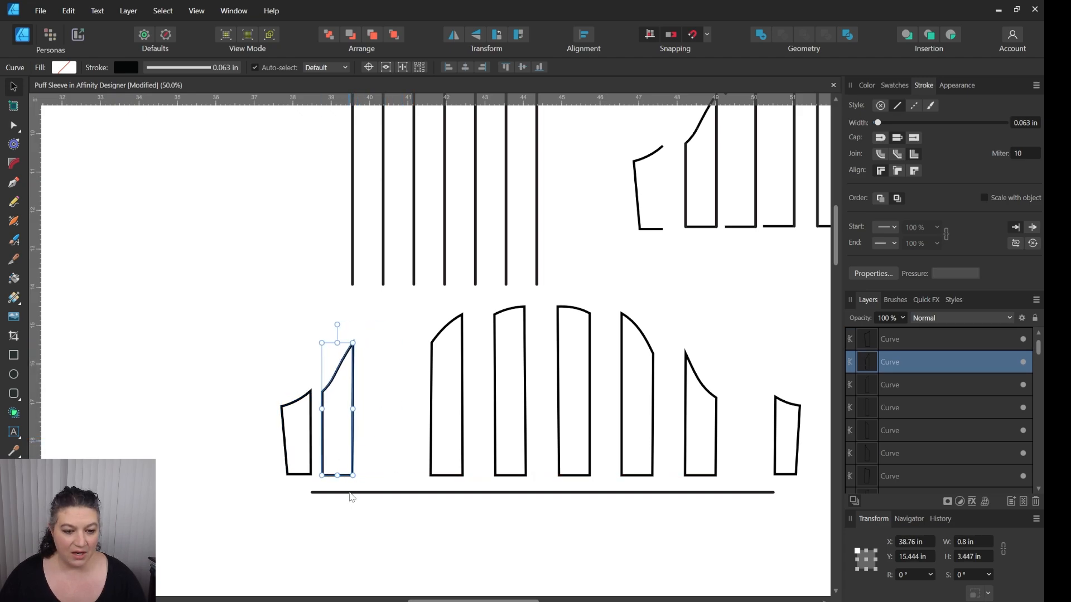
mouse_move(350, 493)
left_mouse_down()
mouse_move(362, 485)
mouse_move(359, 493)
left_mouse_up()
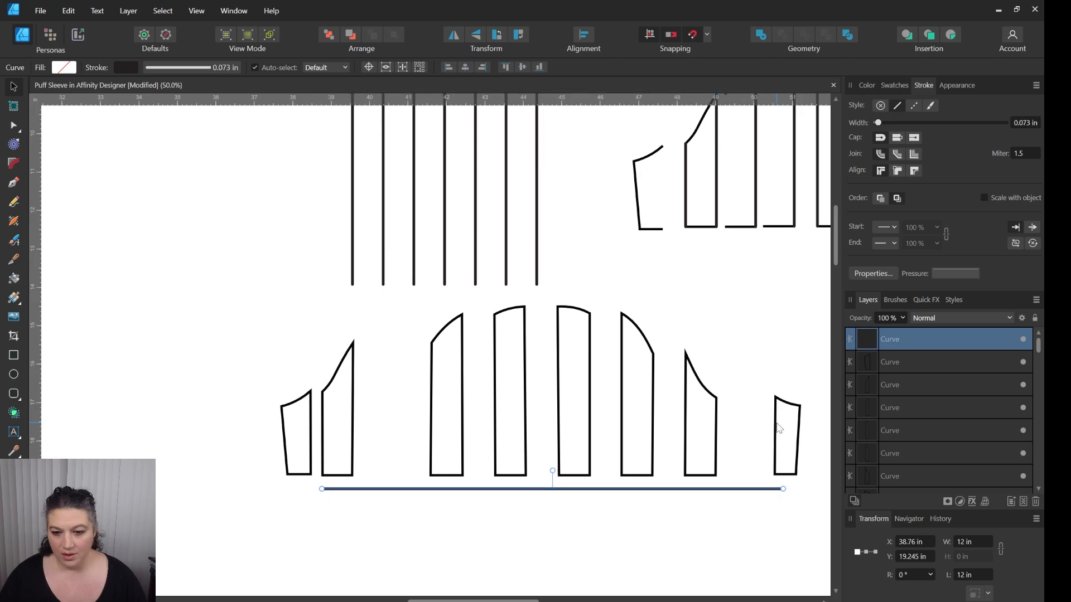
Step: Align the seventh strip's outer edge with the 12 in line's right end and place the right end piece close beside it
left_click_drag(775, 423, 575, 369)
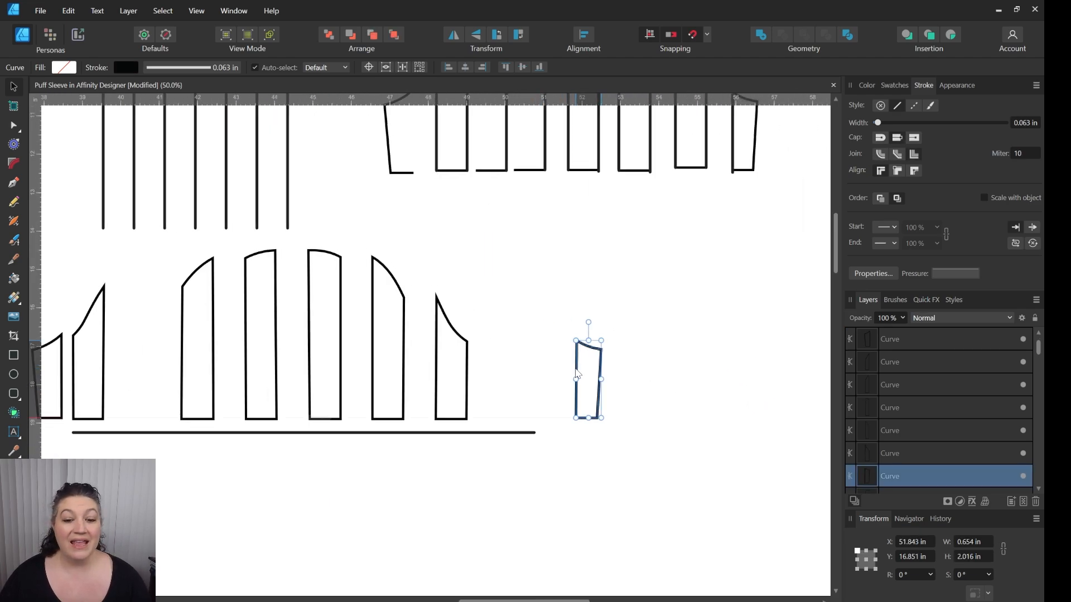
left_click_drag(467, 375, 546, 380)
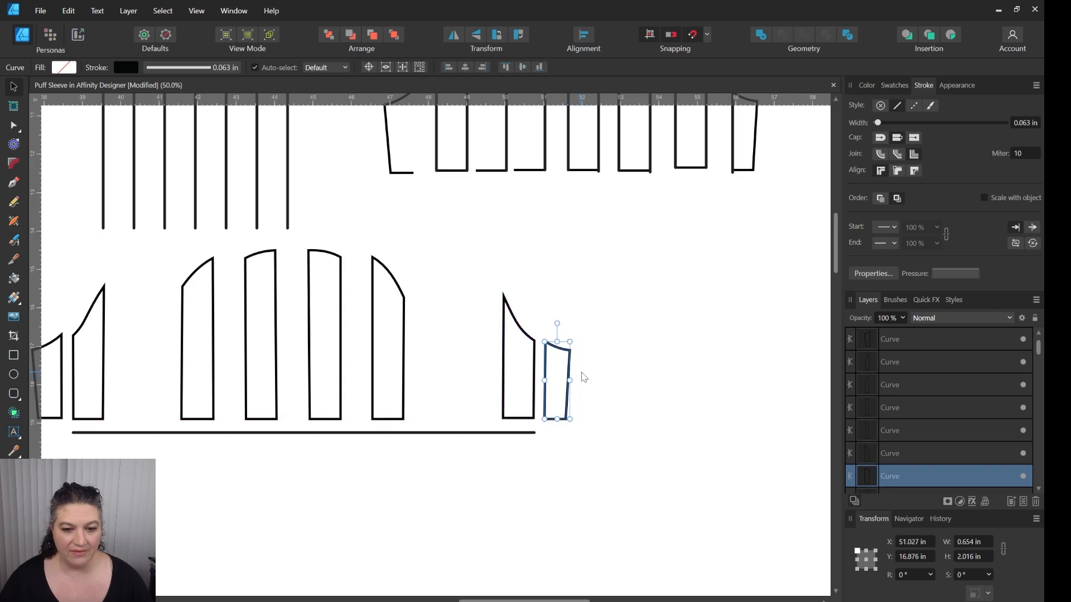
Step: Space the six inner strips evenly horizontally across the 12 in line, leaving out both end pieces
left_click_drag(591, 340, 724, 341)
left_click_drag(750, 221, 447, 334)
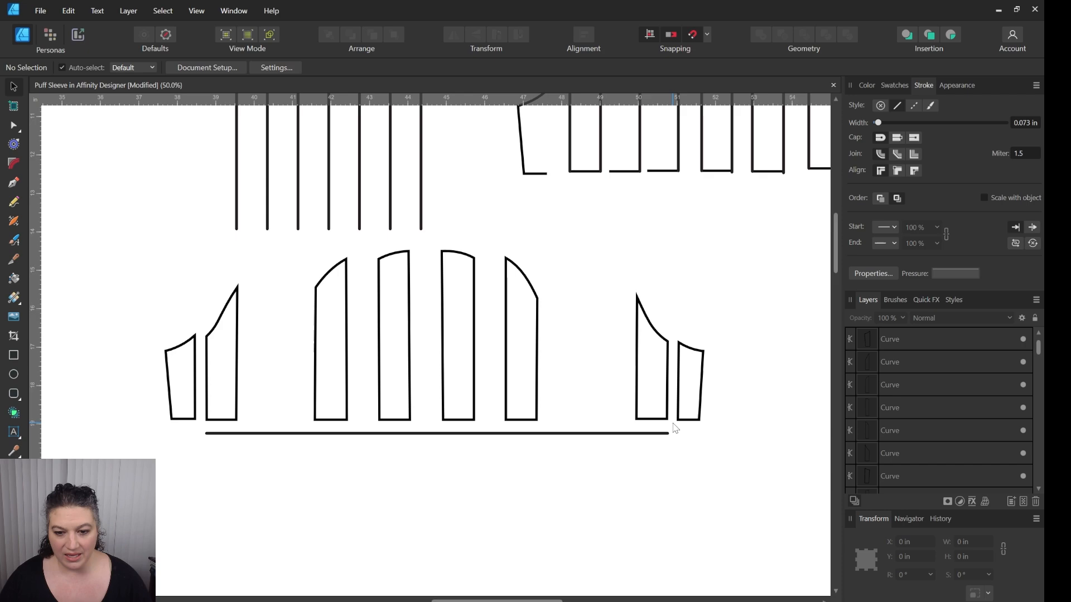
left_click_drag(673, 422, 204, 240)
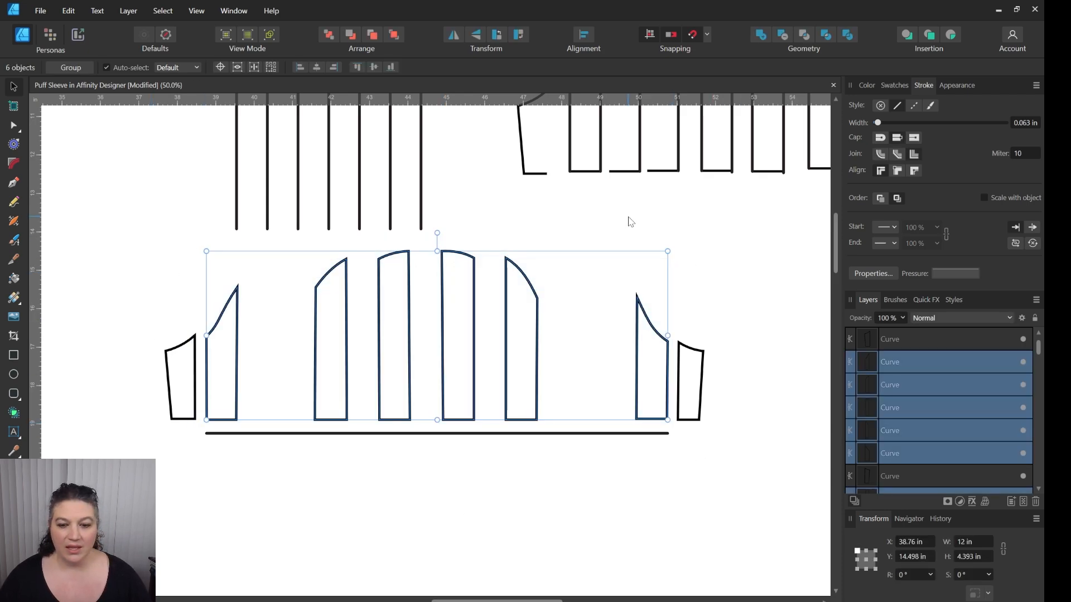
left_click(585, 36)
left_click(645, 76)
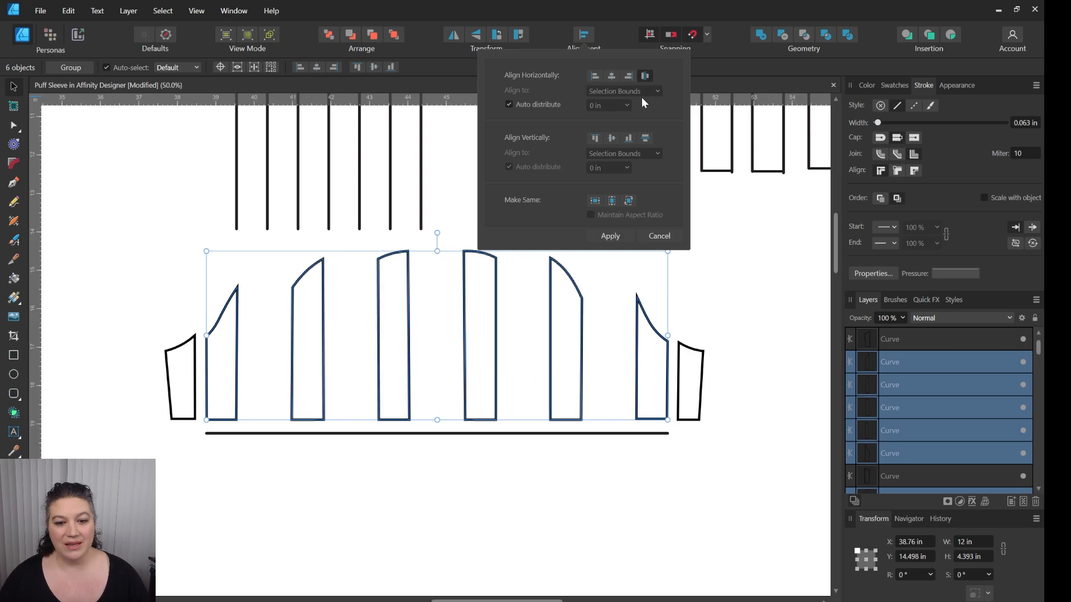
left_click(748, 363)
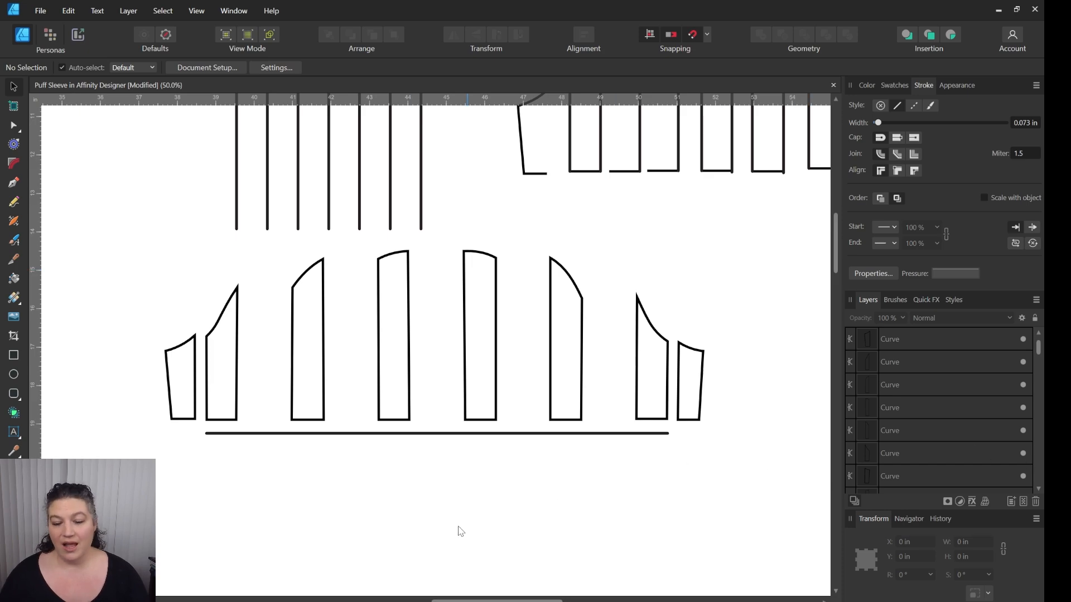
Step: Try a straight hem line from the left end piece's lower outer corner to the right end piece's, about 13.75 in long
key("p")
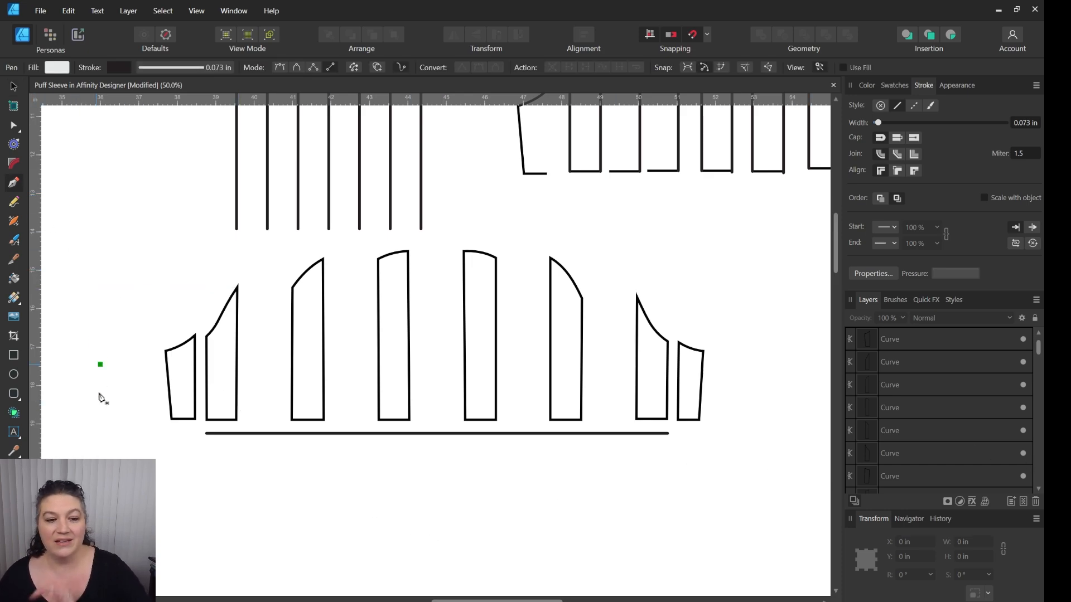
left_click(171, 419)
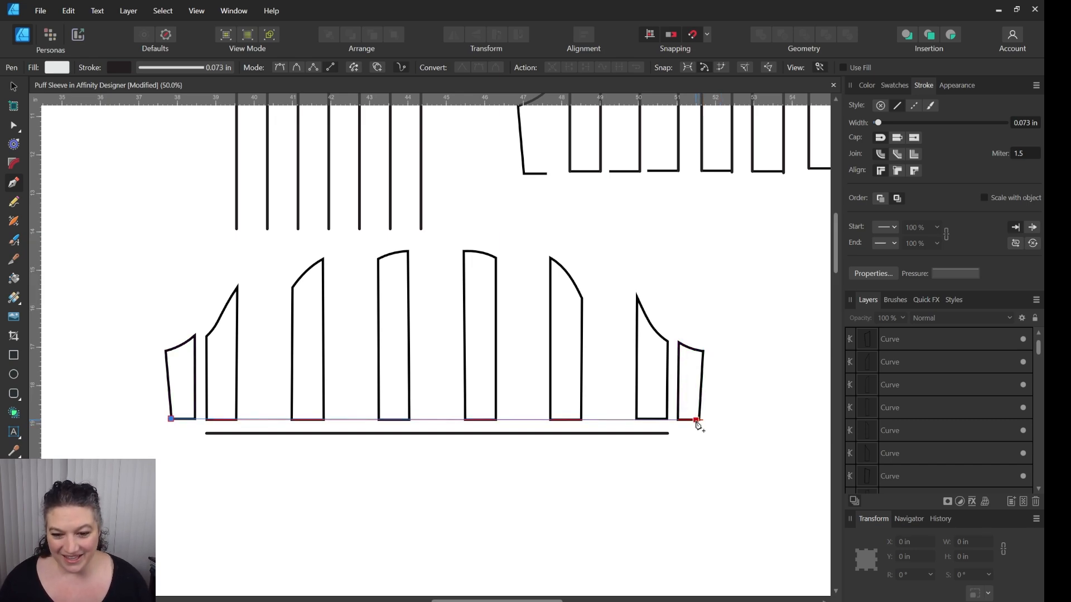
scroll(700, 424, "down", 2)
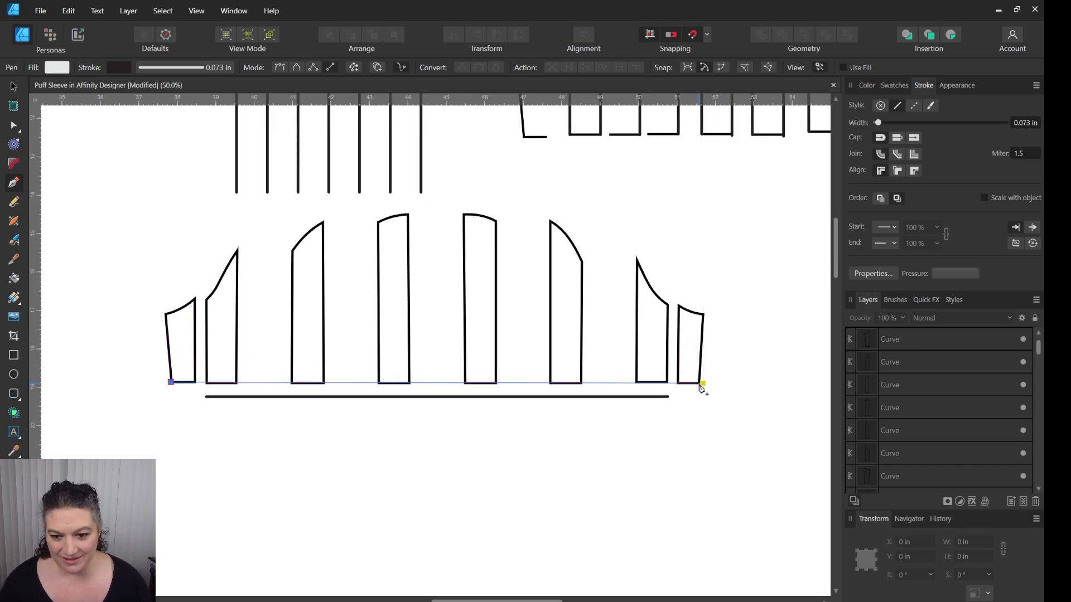
key("ctrl+plus")
key("ctrl+plus")
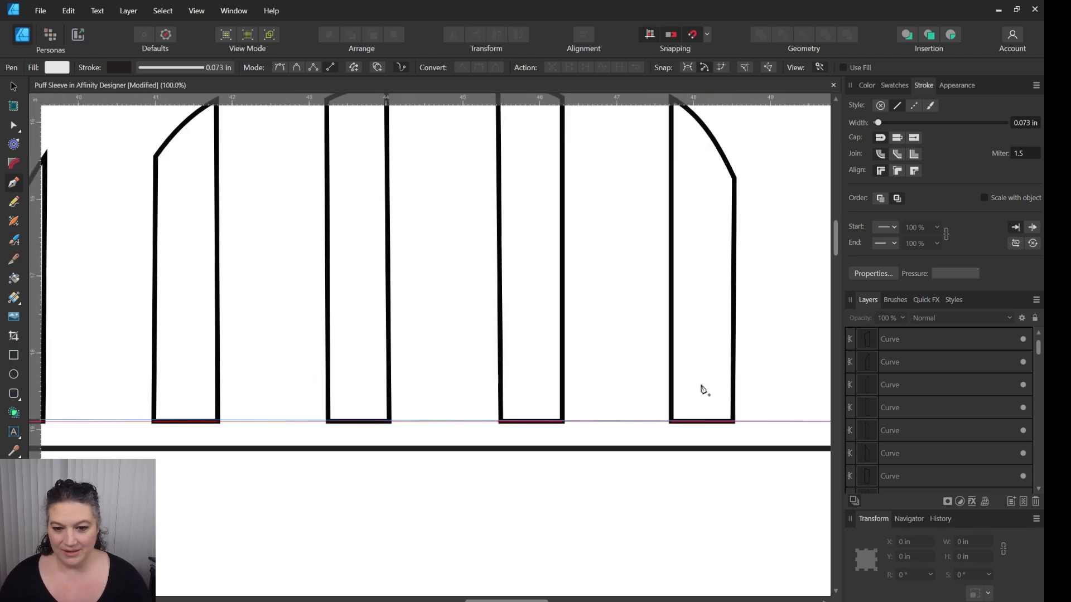
scroll(502, 415, "right", 10)
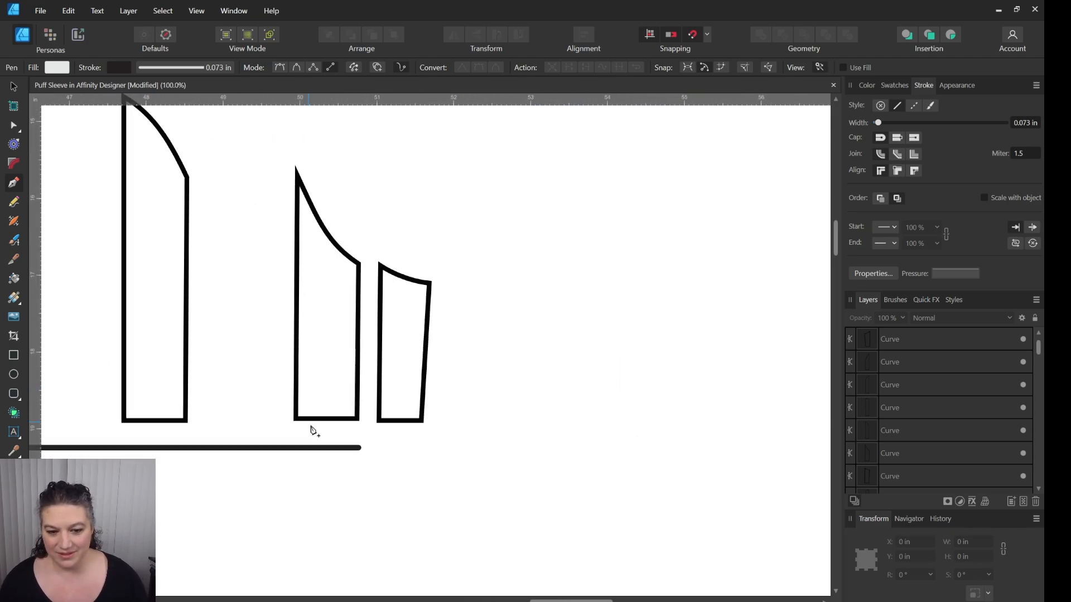
left_click(422, 421)
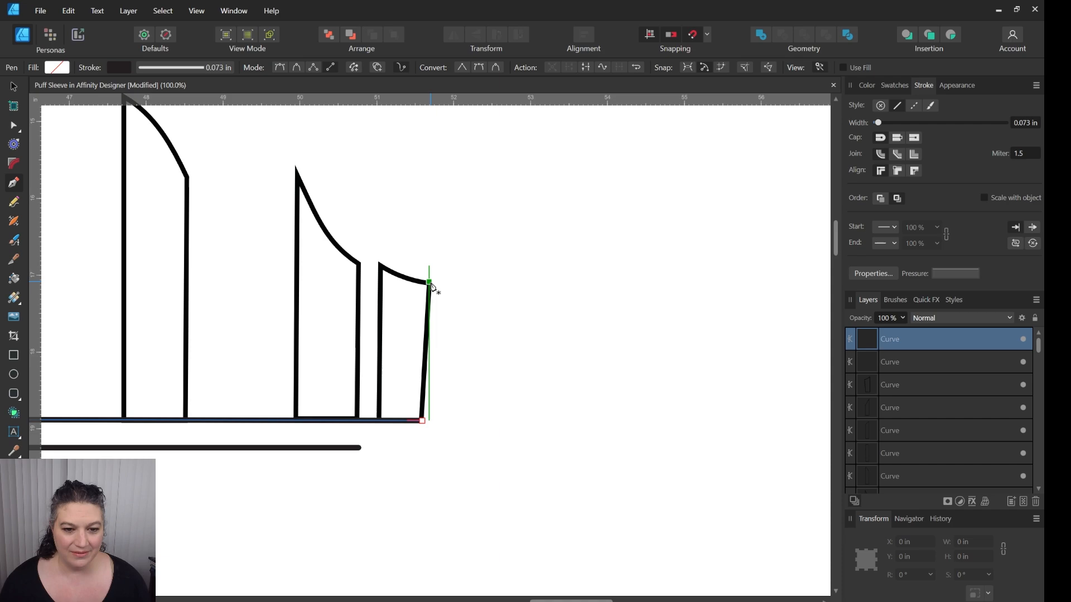
Step: Try to start the sleeve cap with a straight line of about 4.54 in from the right end piece's upper outer corner to beside the sixth strip
left_click(429, 282)
scroll(383, 301, "up", 3)
scroll(621, 298, "left", 5)
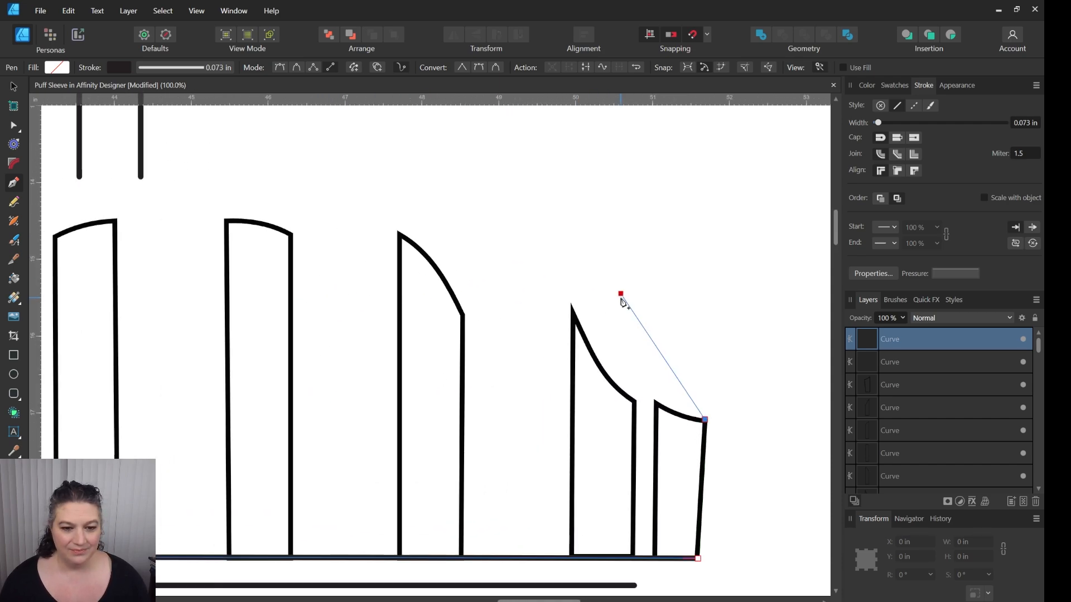
scroll(633, 306, "down", 1)
scroll(631, 306, "down", 1)
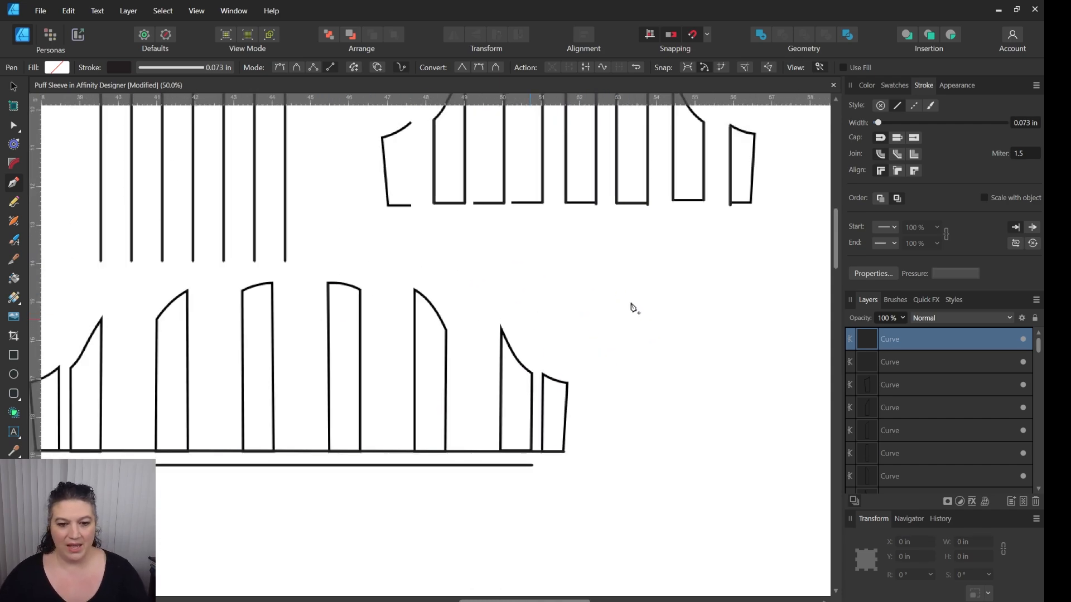
scroll(621, 306, "left", 3)
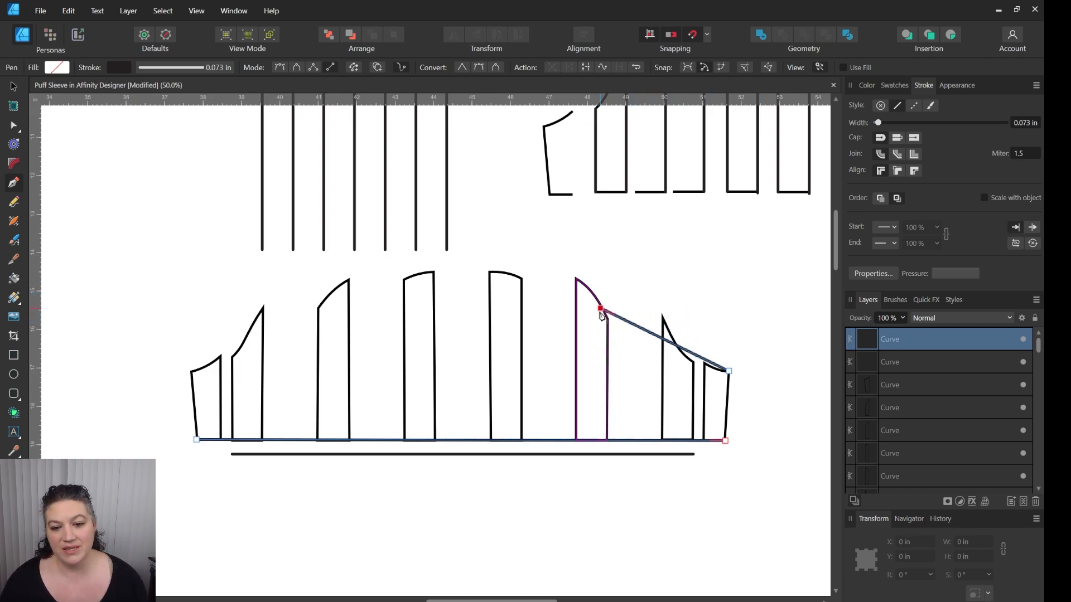
left_click(571, 280)
left_click_drag(570, 285, 571, 298)
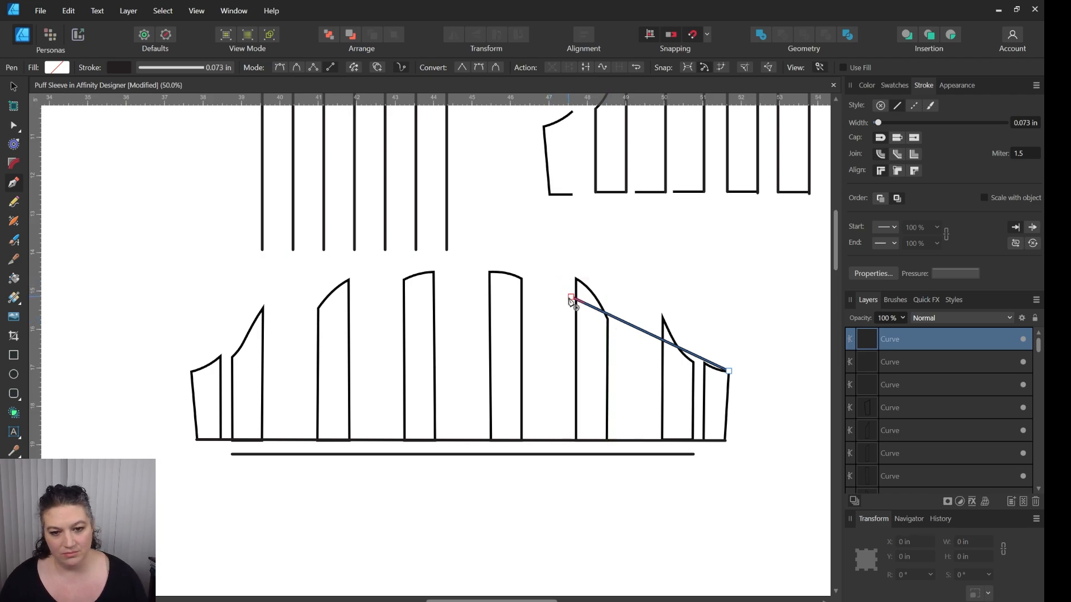
Step: Switch the Pen tool from line mode to curve-capable Pen mode and test it with a small trial curve in empty space
left_click(279, 68)
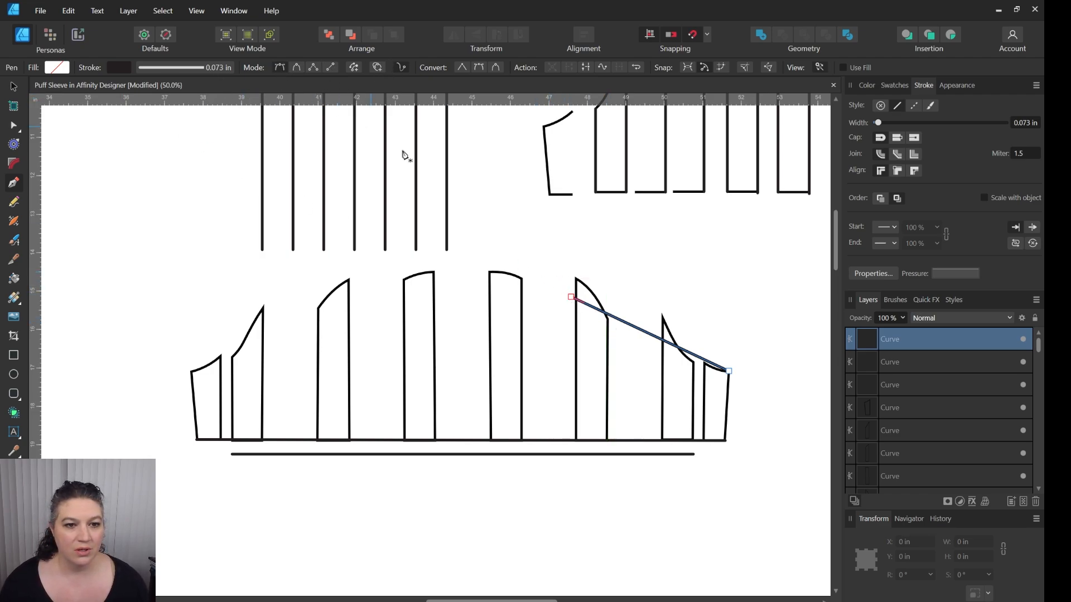
left_click(117, 265)
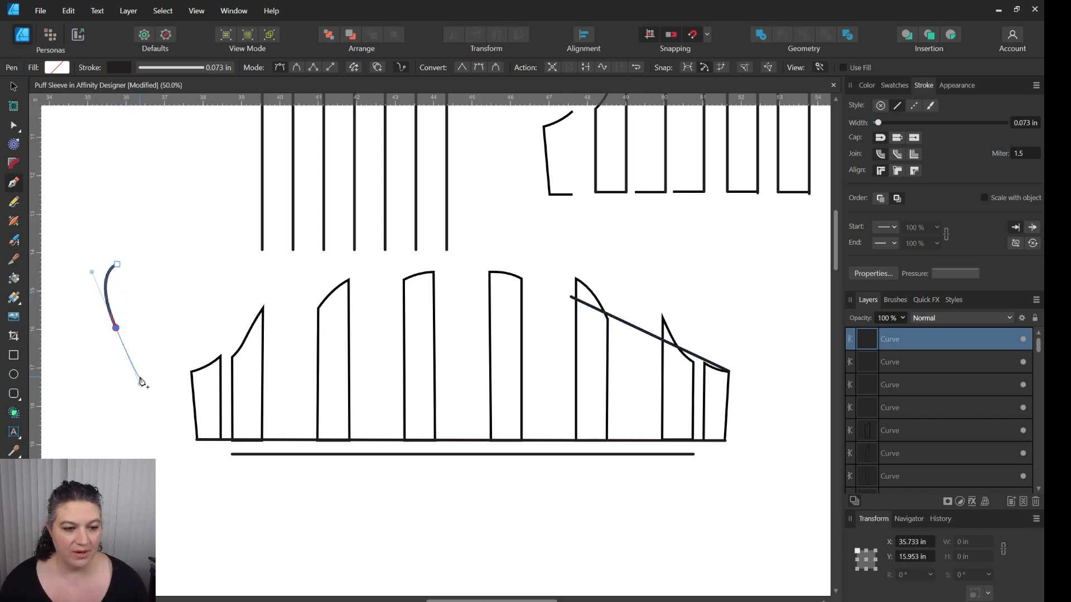
key("Escape")
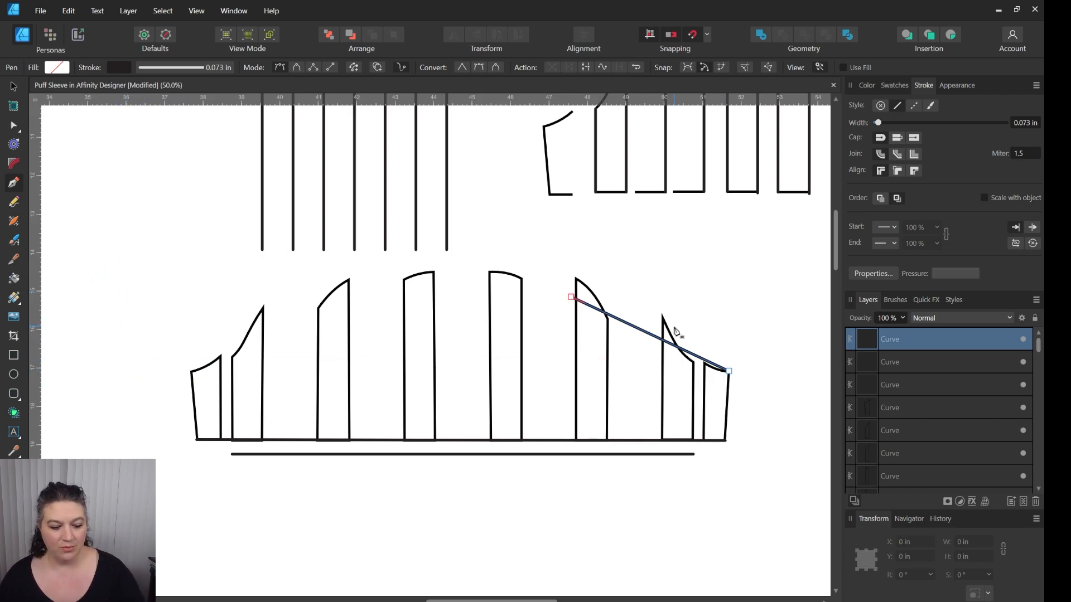
Step: Delete the slanted cap line and the straight hem line, keeping the 12 in guide line
key("v")
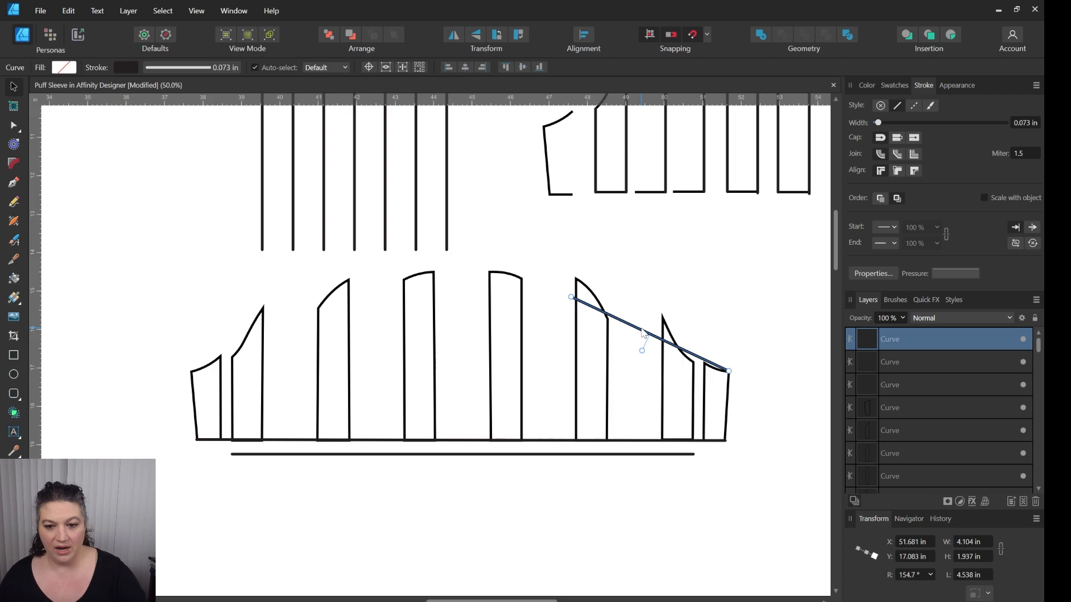
key("Delete")
left_click(627, 441)
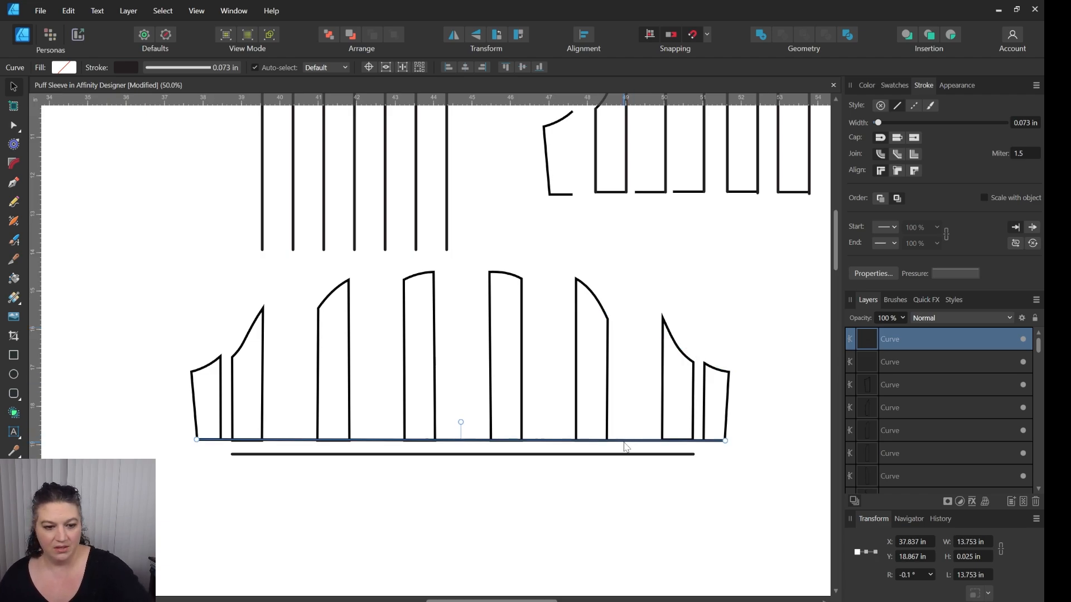
key("Delete")
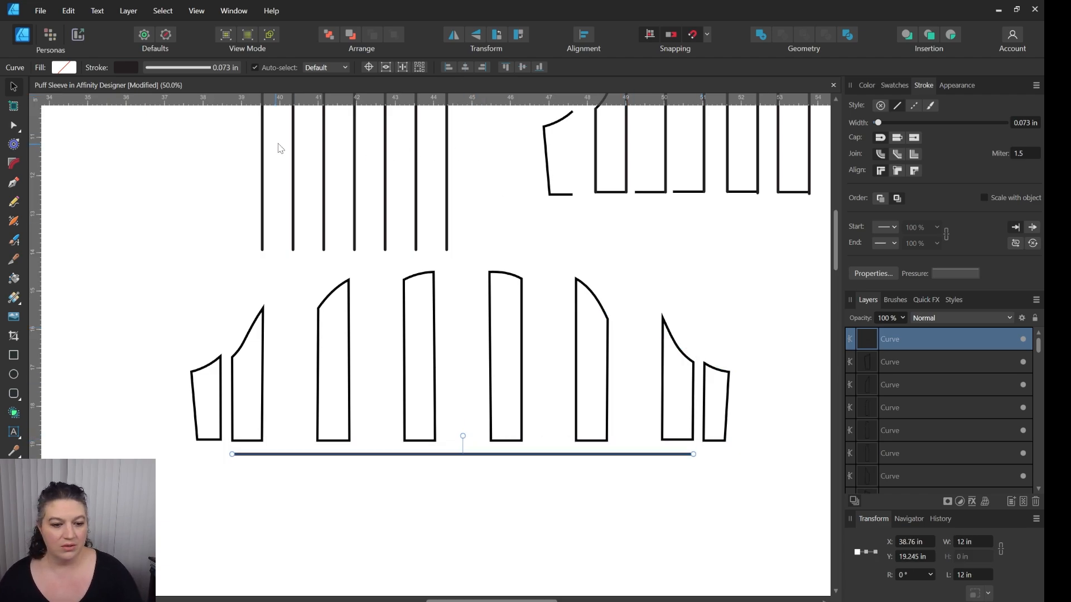
Step: Start a continuous outline along the hem between the end pieces' outer corners and up the right end piece's outer edge
key("p")
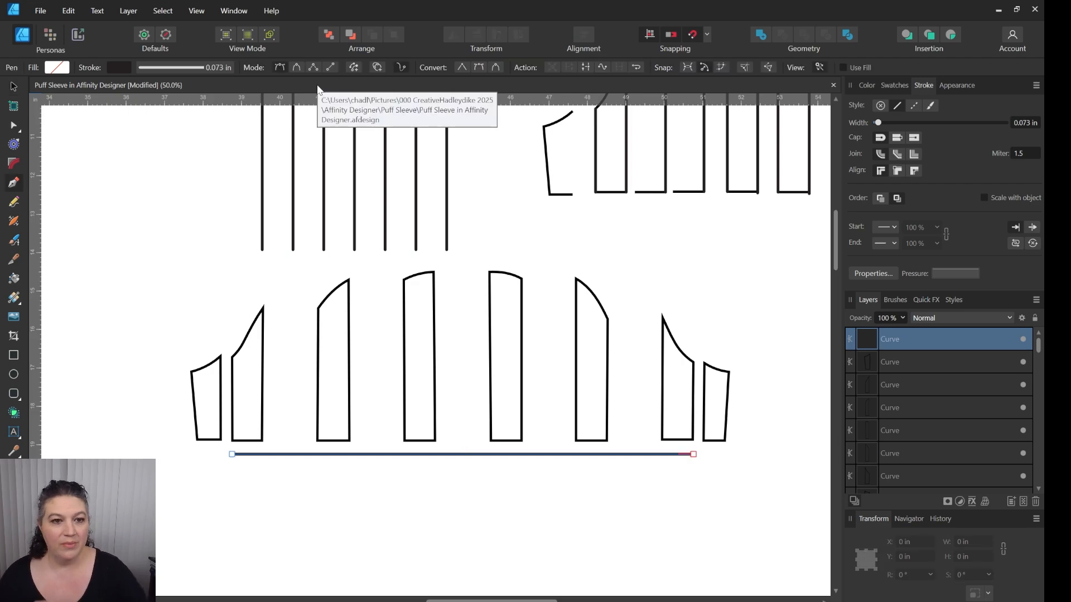
left_click(197, 439)
left_click(259, 439)
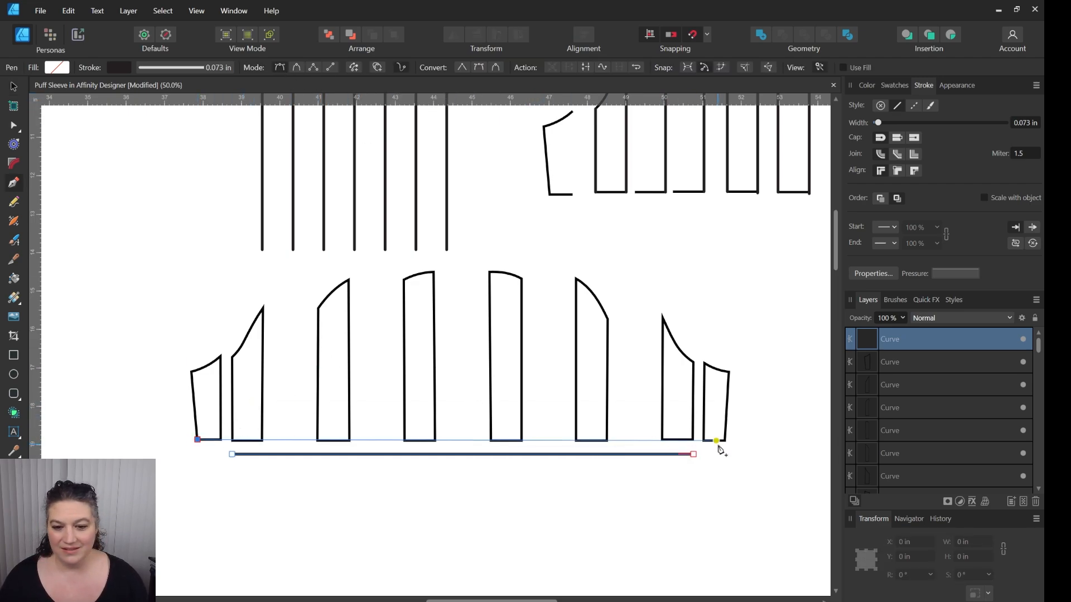
key("Escape")
scroll(727, 446, "down", 1)
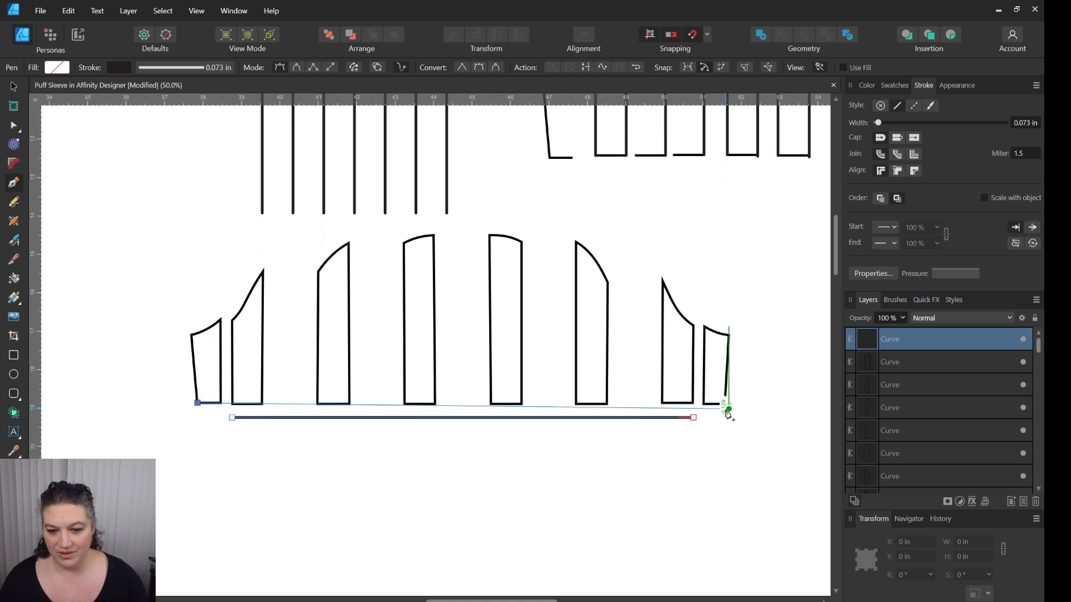
left_click(723, 404)
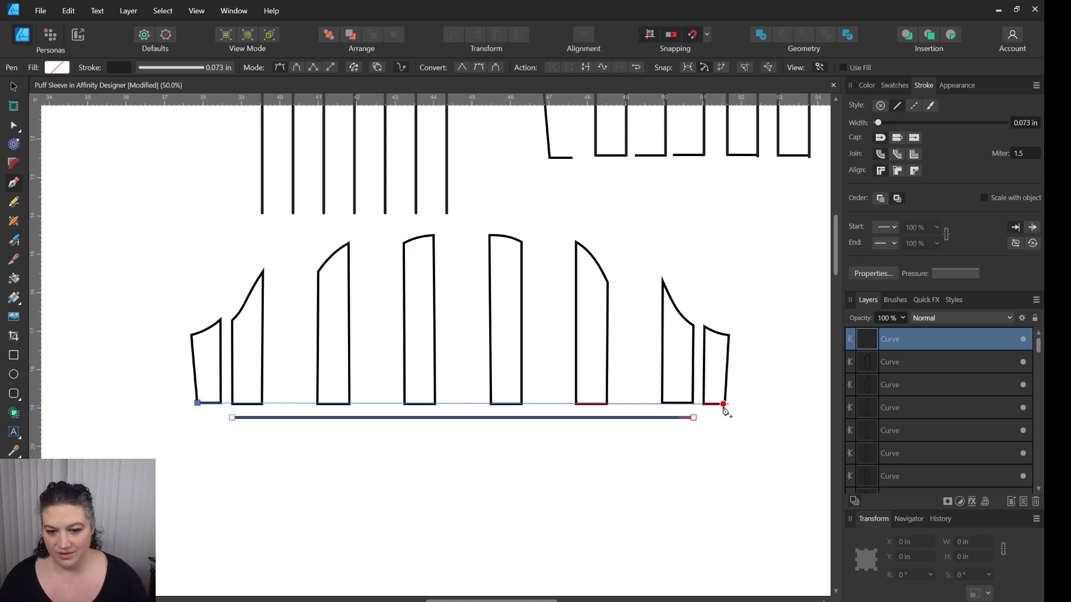
left_click(729, 335)
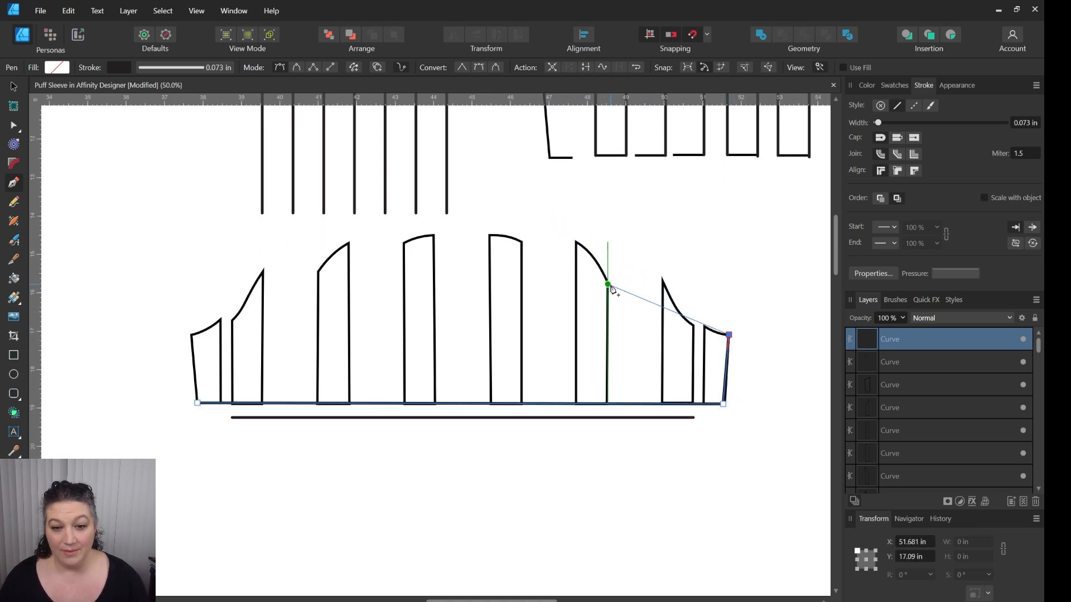
Step: Try to curve the cap from the right end piece directly to the sixth strip's shoulder corner, and undo it
left_click_drag(608, 284, 576, 247)
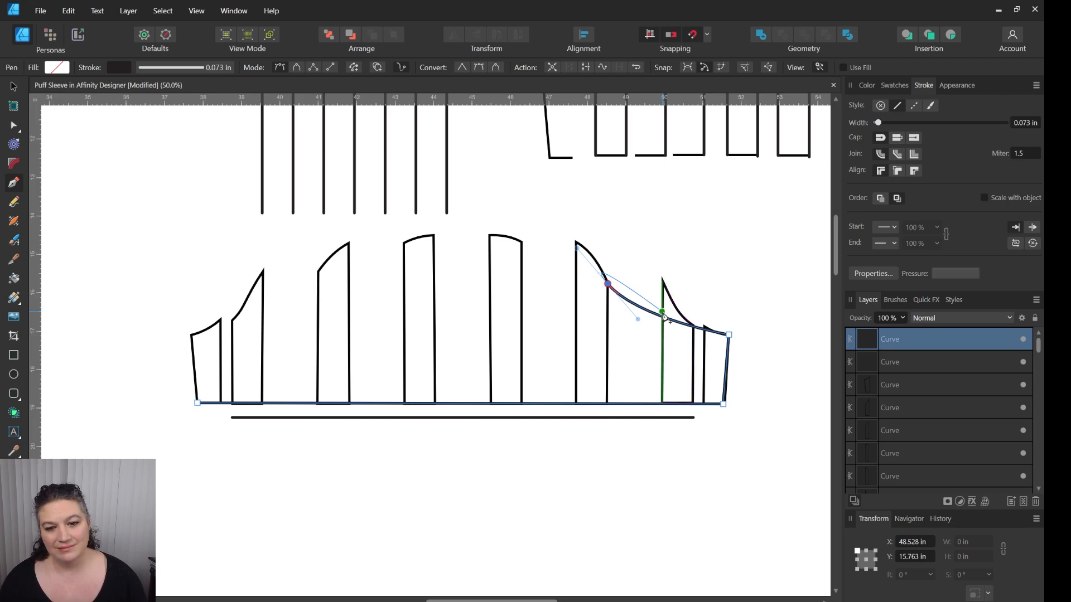
key("ctrl+z")
key("ctrl+z")
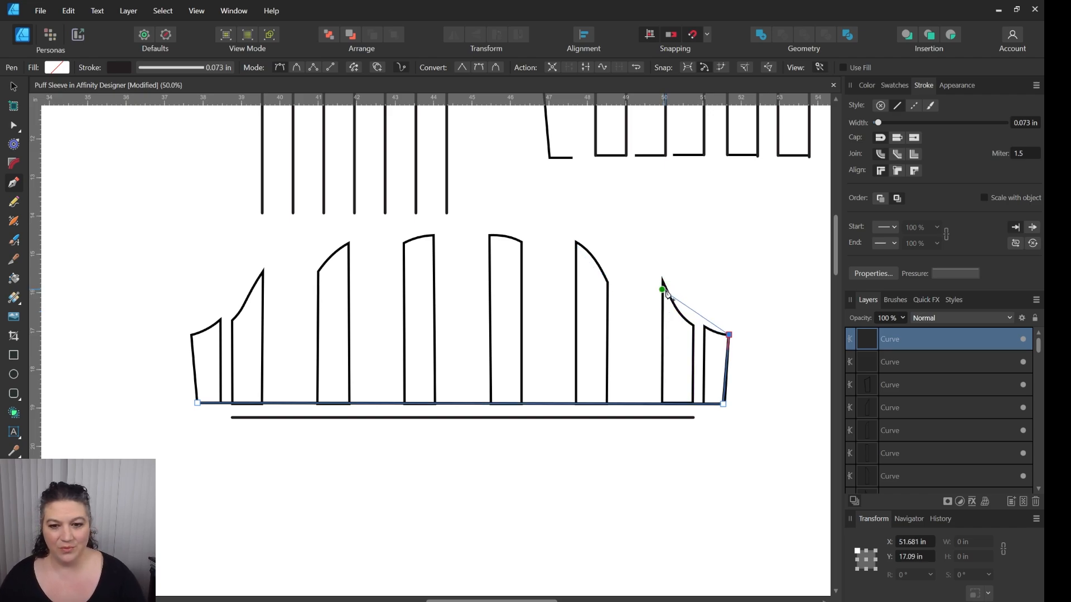
Step: Curve the outline over the seventh strip's tip, top centre, second strip's tip and left end piece's upper corner, then close it at the hem
left_click_drag(662, 279, 636, 230)
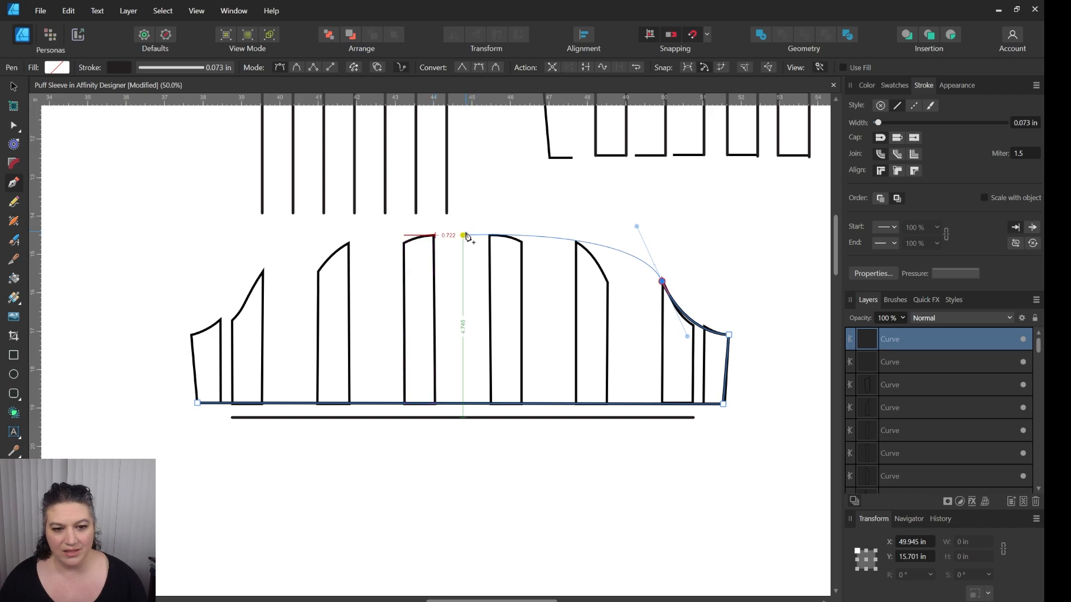
left_click(464, 235)
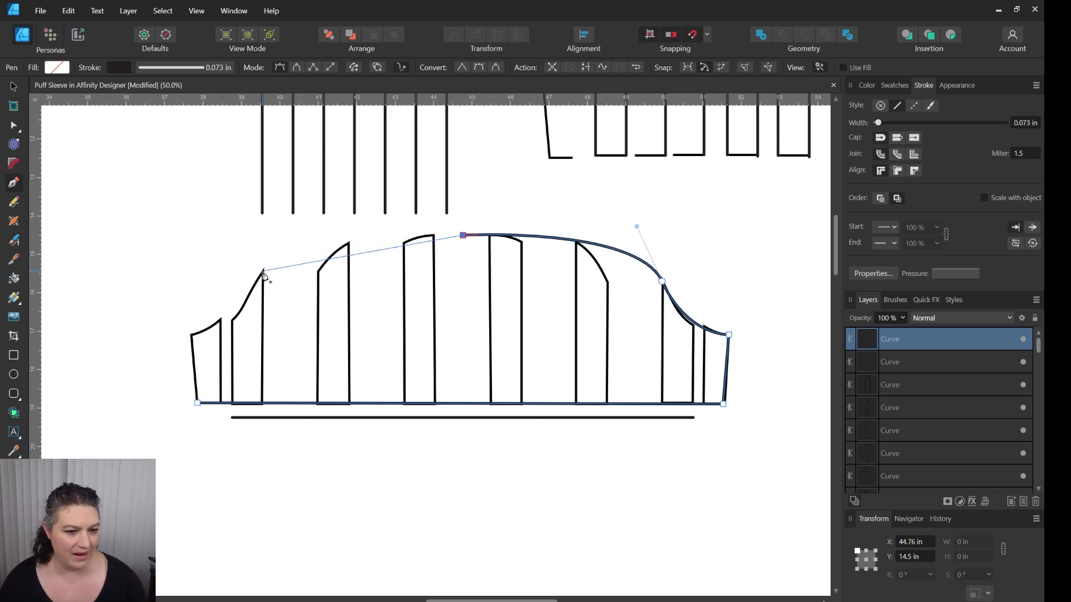
left_click_drag(264, 269, 241, 304)
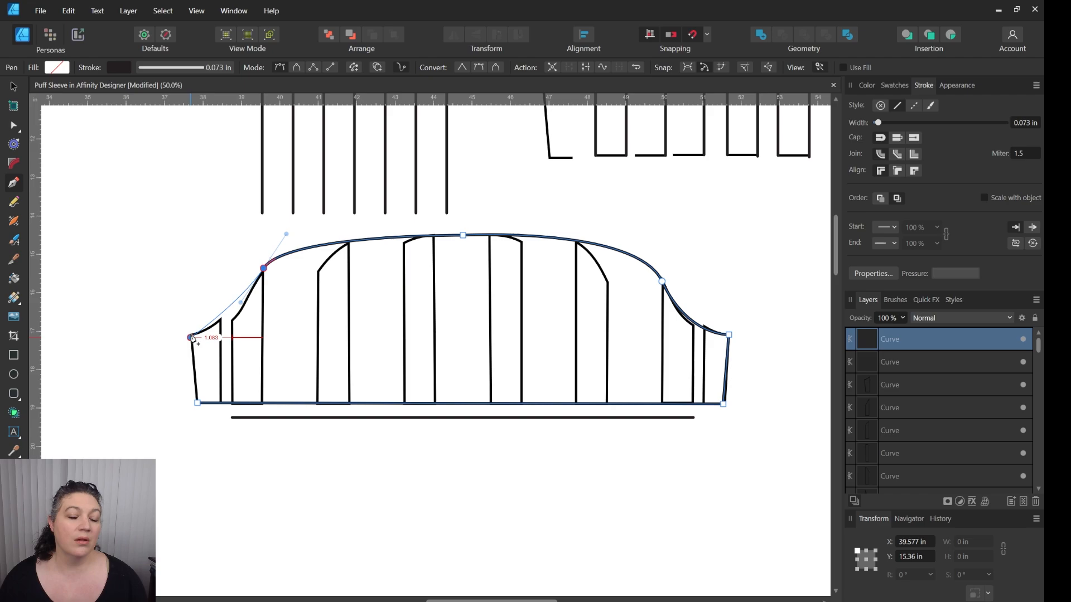
left_click_drag(190, 337, 165, 340)
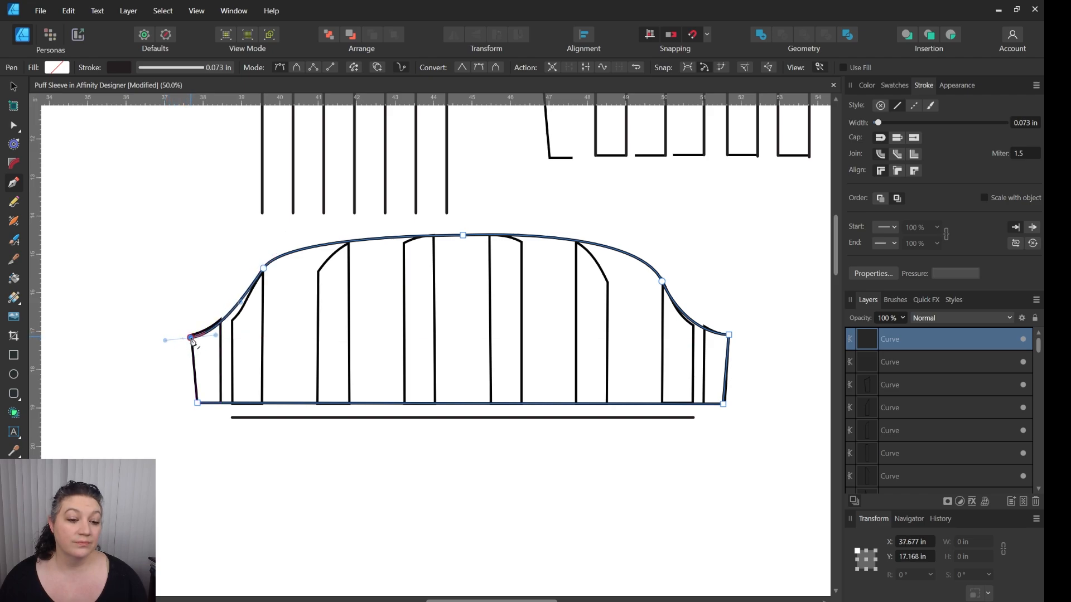
left_click(197, 402)
Step: Move the outline's upper left corner node onto the left end piece's corner and adjust its handle to follow the piece's top curve
key("a")
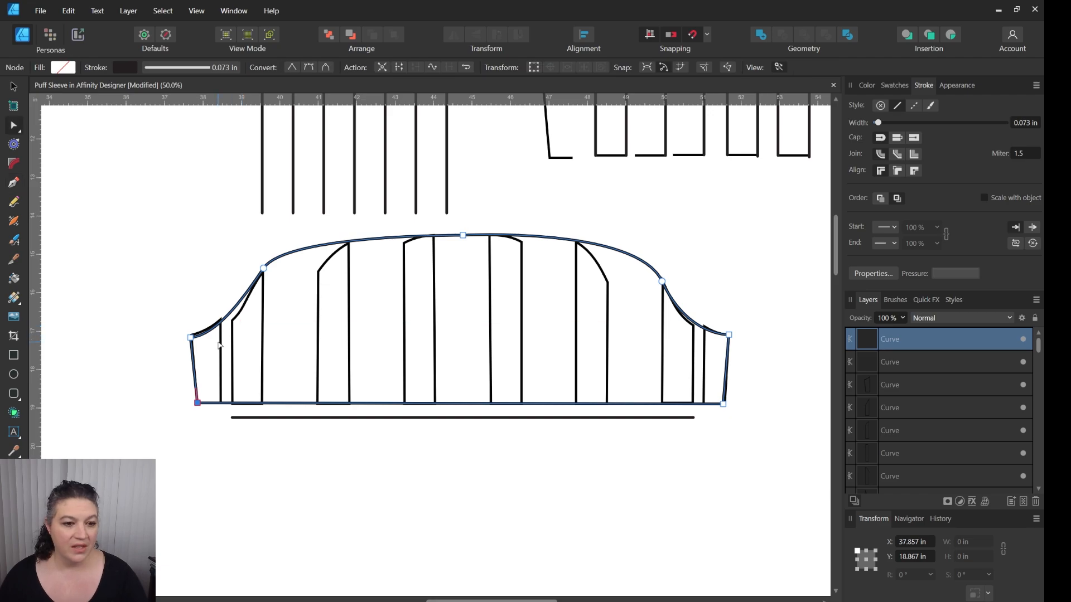
left_click(191, 337)
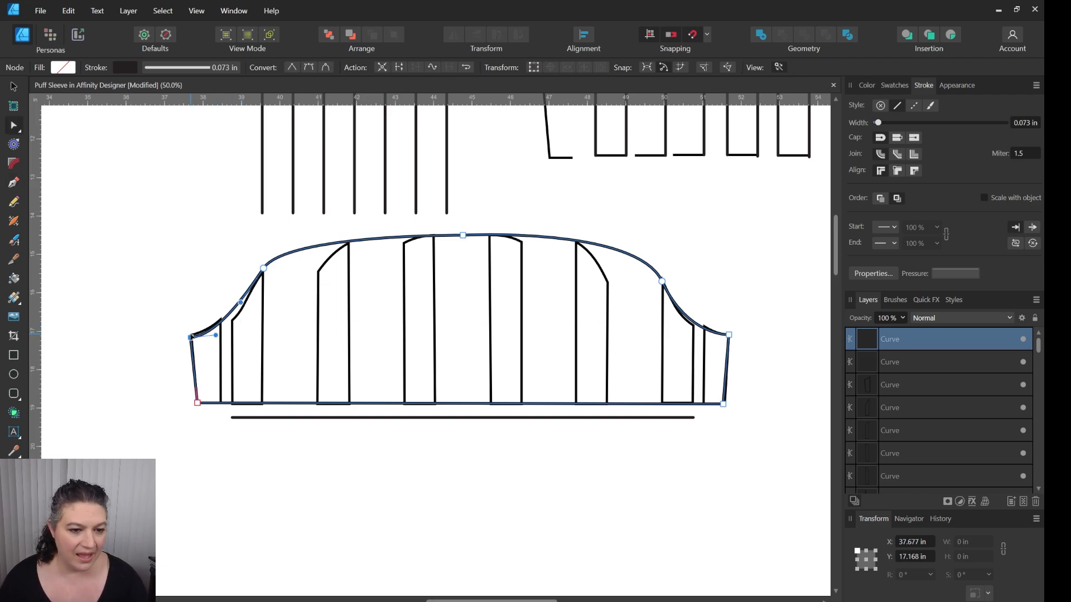
left_click_drag(191, 338, 581, 337)
key("ctrl+plus")
key("ctrl+plus")
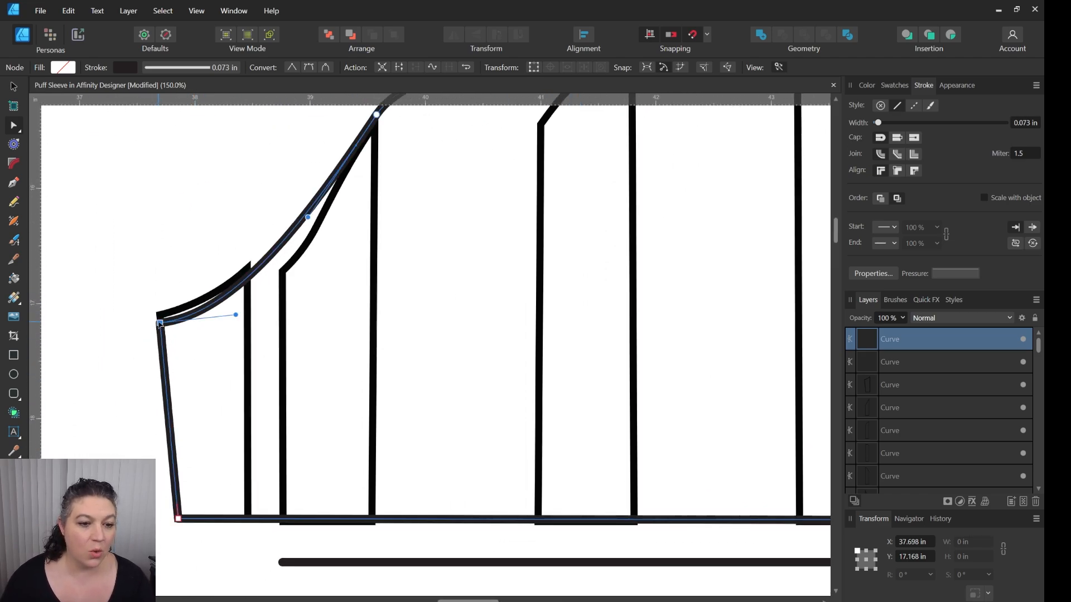
left_click_drag(160, 325, 160, 316)
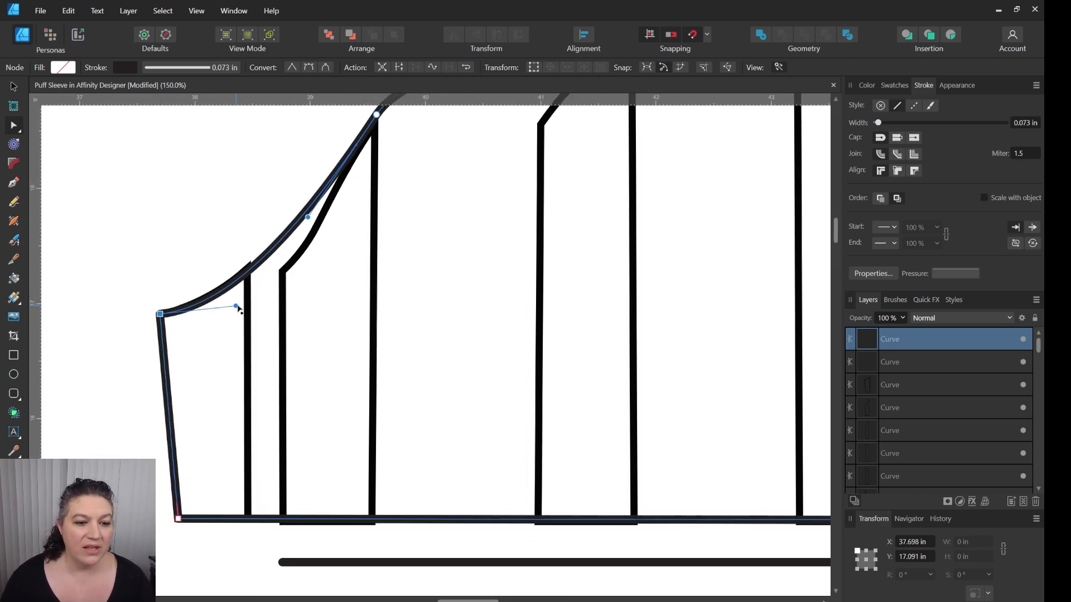
left_click_drag(236, 306, 247, 302)
Step: Lengthen the upper curve handle at the second strip's tip to round out the left shoulder of the cap
left_click_drag(451, 113, 272, 310)
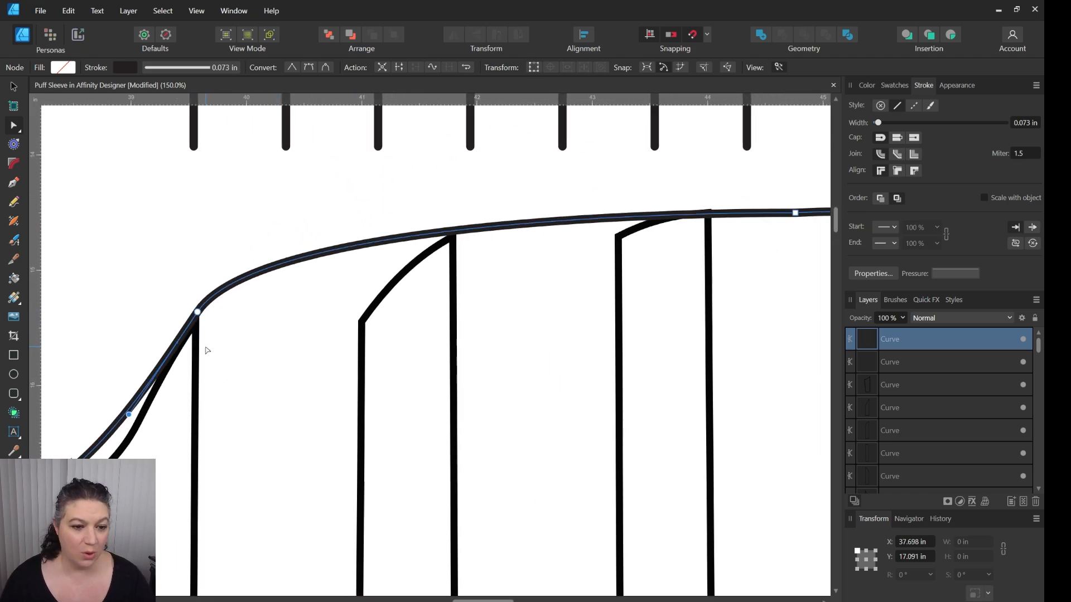
left_click(197, 312)
left_click_drag(266, 210, 278, 195)
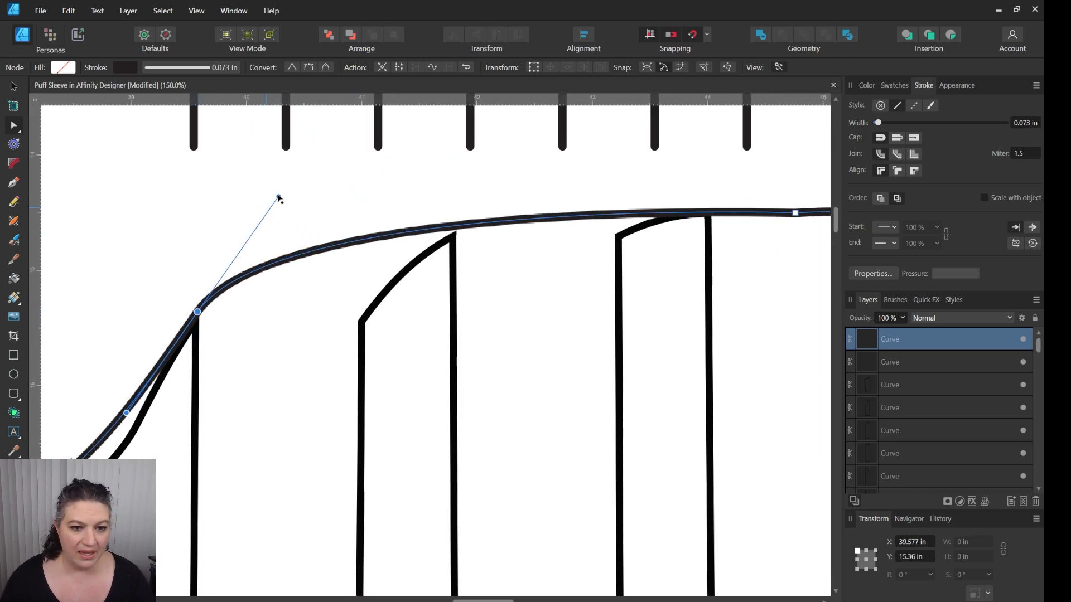
left_click_drag(707, 243, 367, 215)
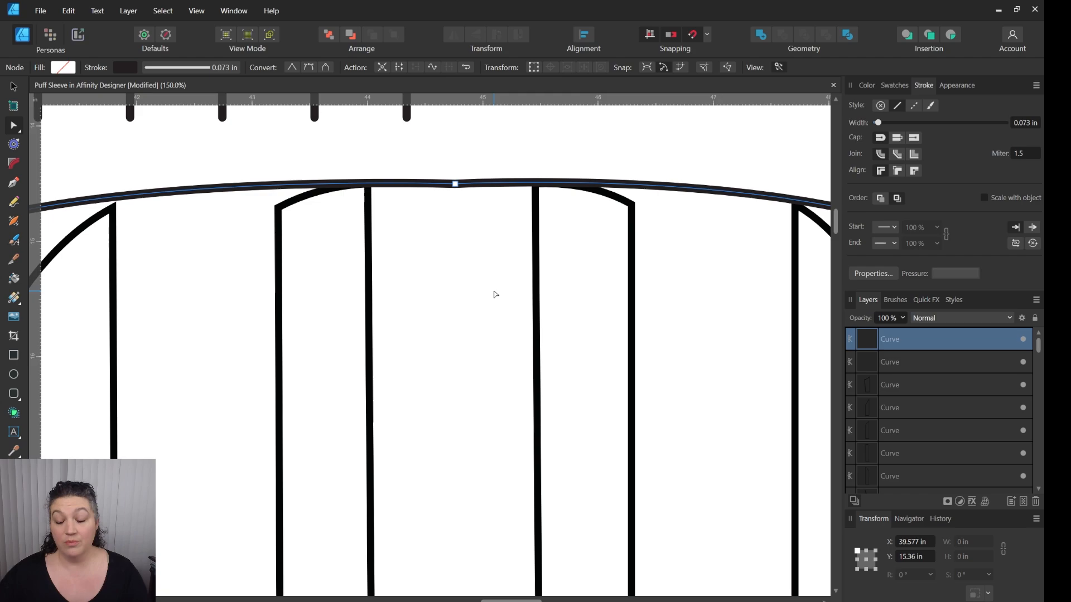
Step: Raise the cap's centre node about 0.8 in to Y 13.707 in, smooth the curve through it, and deselect the outline
key("ctrl+minus")
key("ctrl+minus")
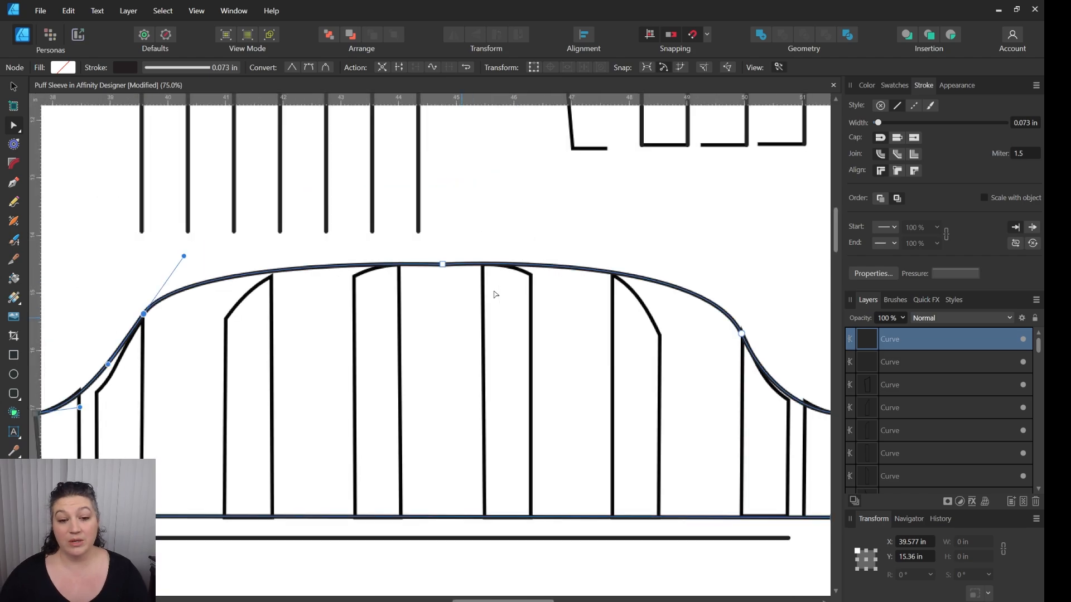
left_click(443, 264)
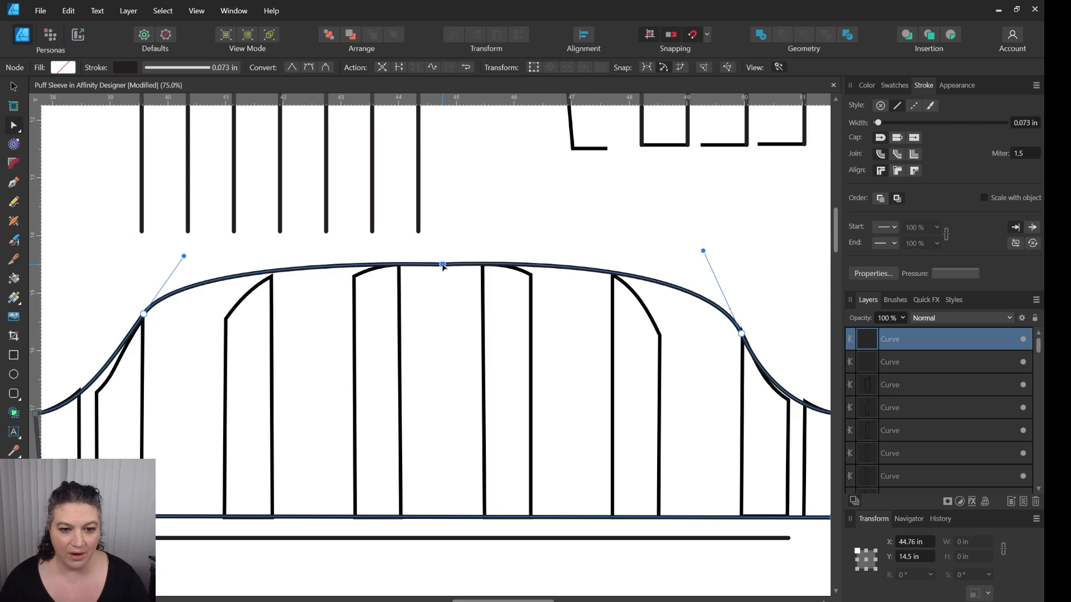
left_click(444, 269)
left_click_drag(443, 265, 443, 219)
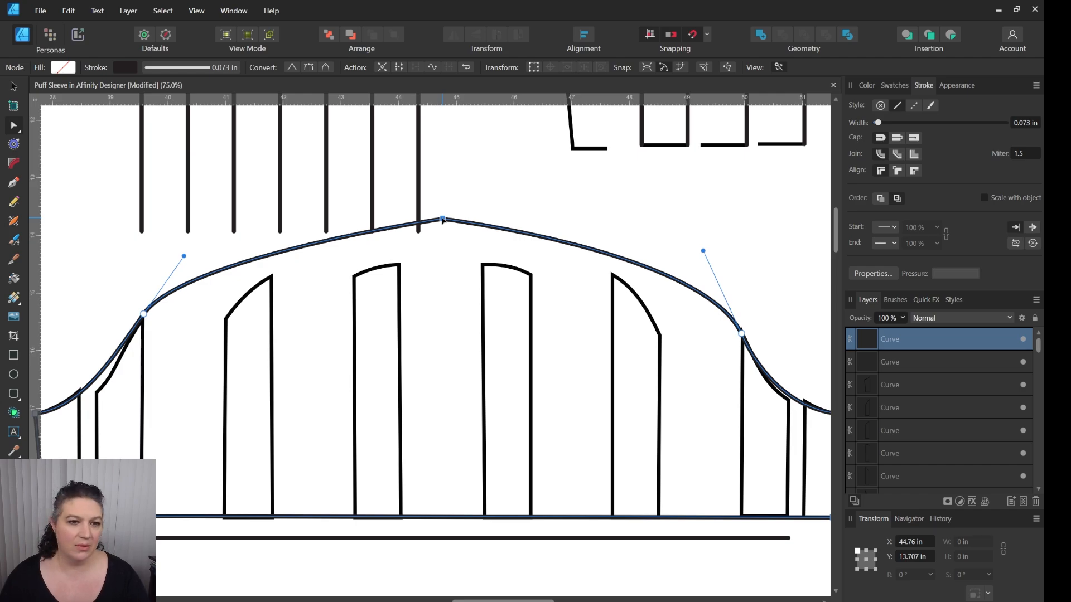
left_click(326, 68)
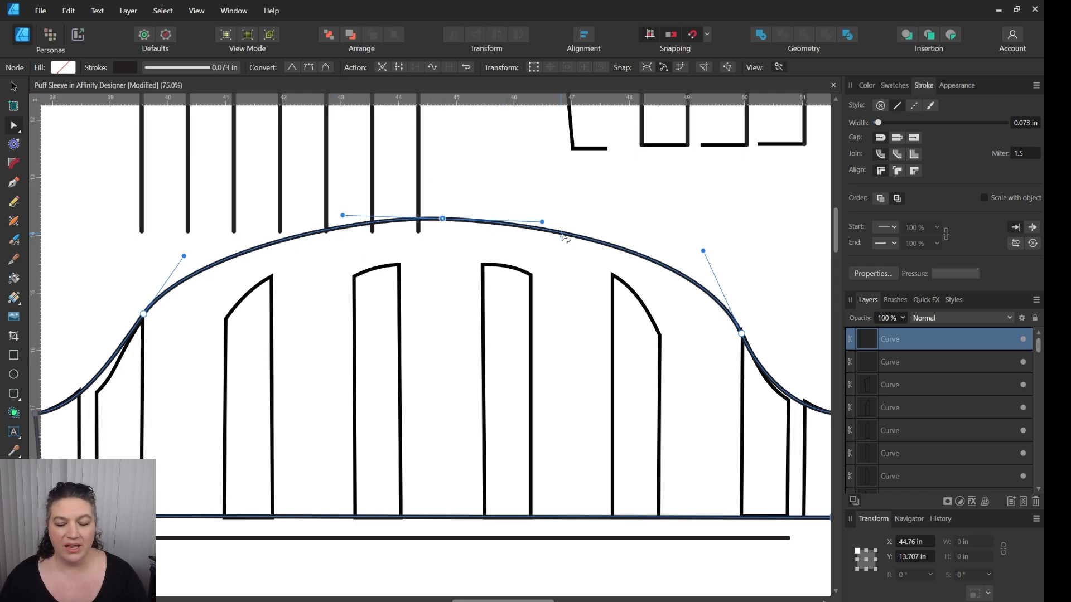
key("ctrl+minus")
key("ctrl+minus")
key("ctrl+minus")
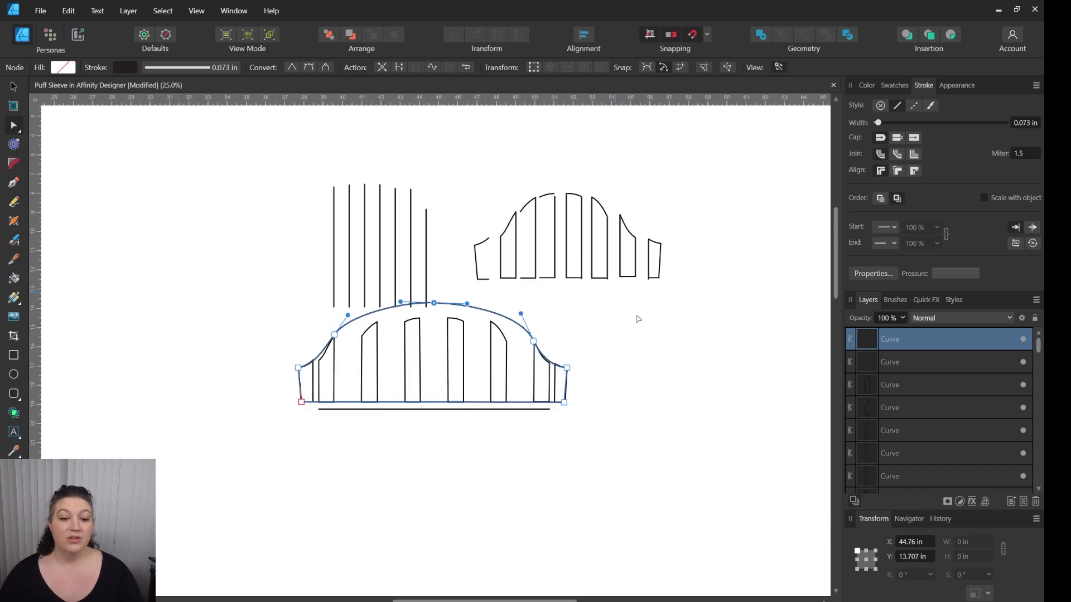
left_click(597, 355)
key("v")
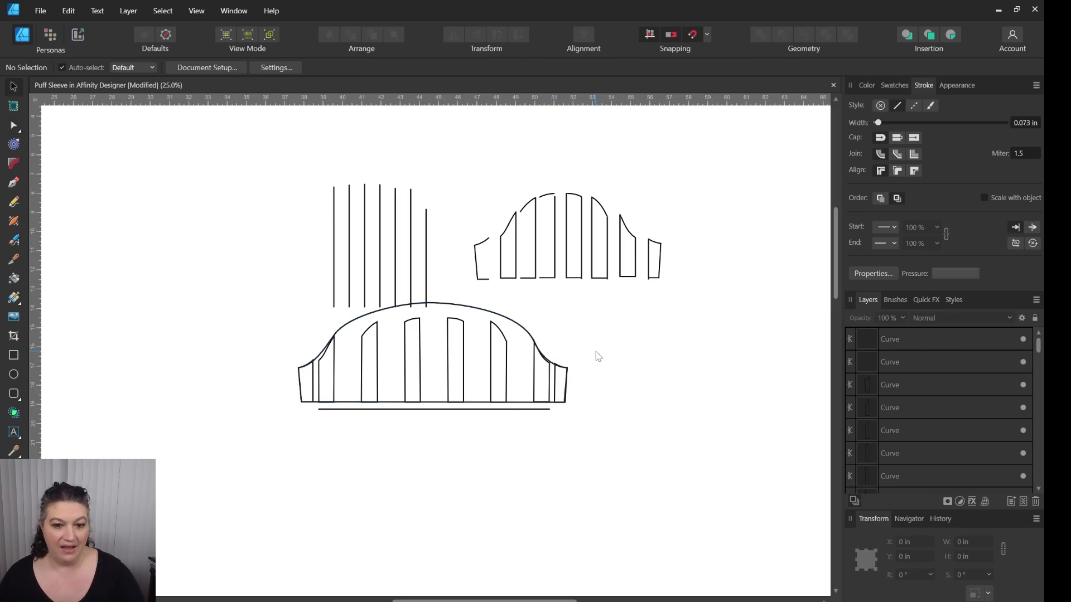